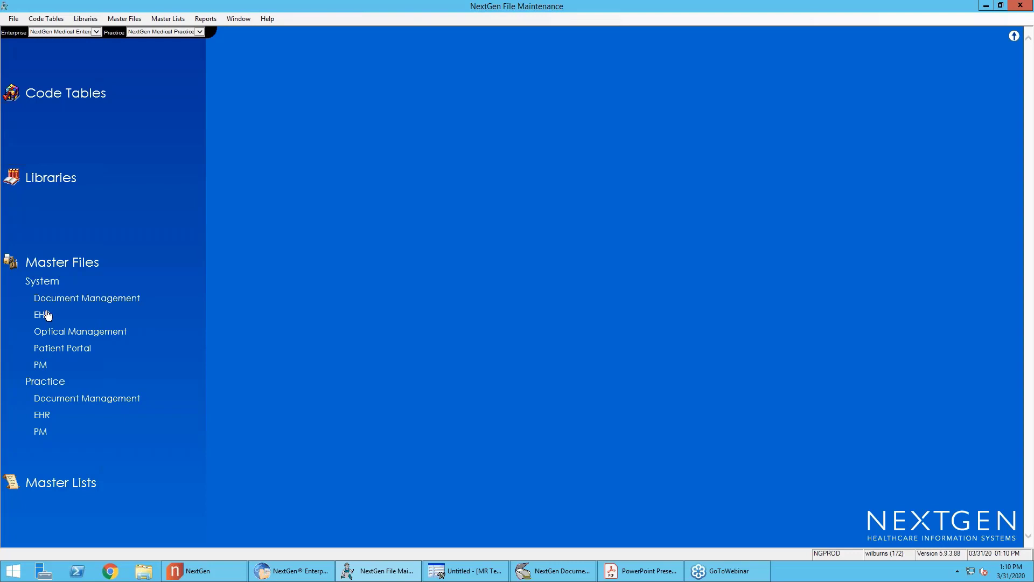
Step: Open the Cardiology Reports document type from the system-level Document Management master files
{"action": "left_click", "coordinate": [62, 297]}
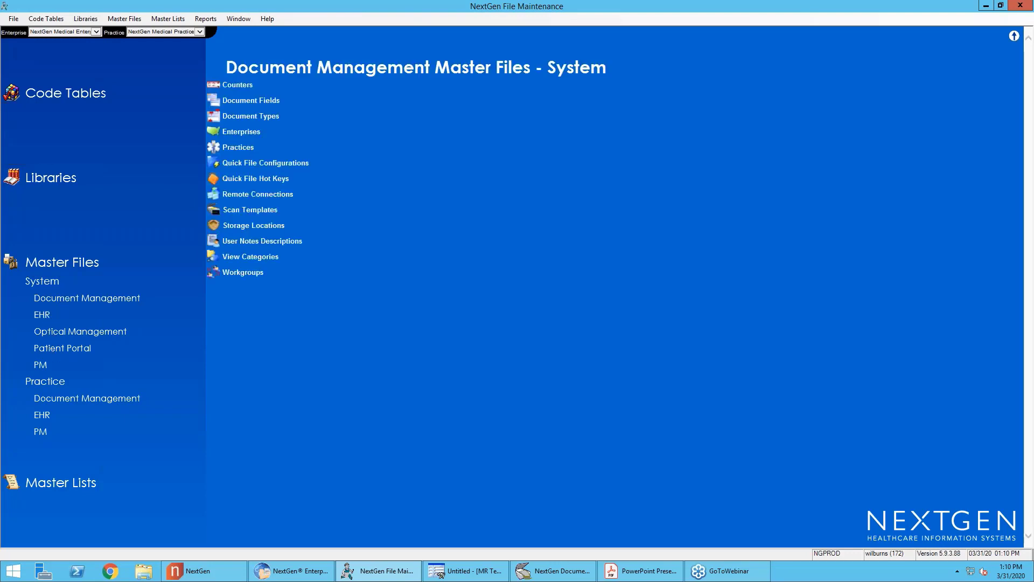
{"action": "left_click", "coordinate": [256, 116]}
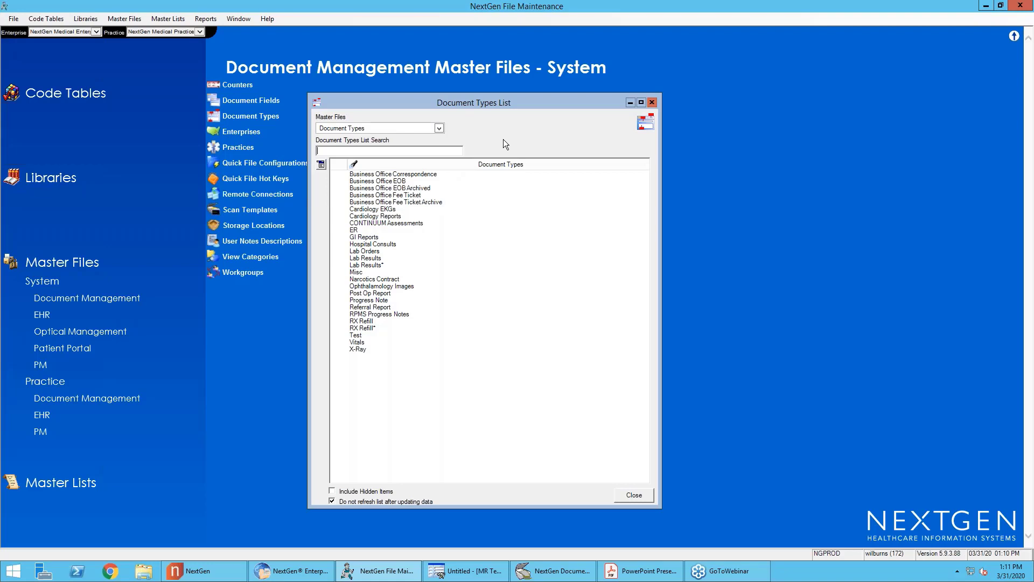
{"action": "left_click", "coordinate": [392, 217]}
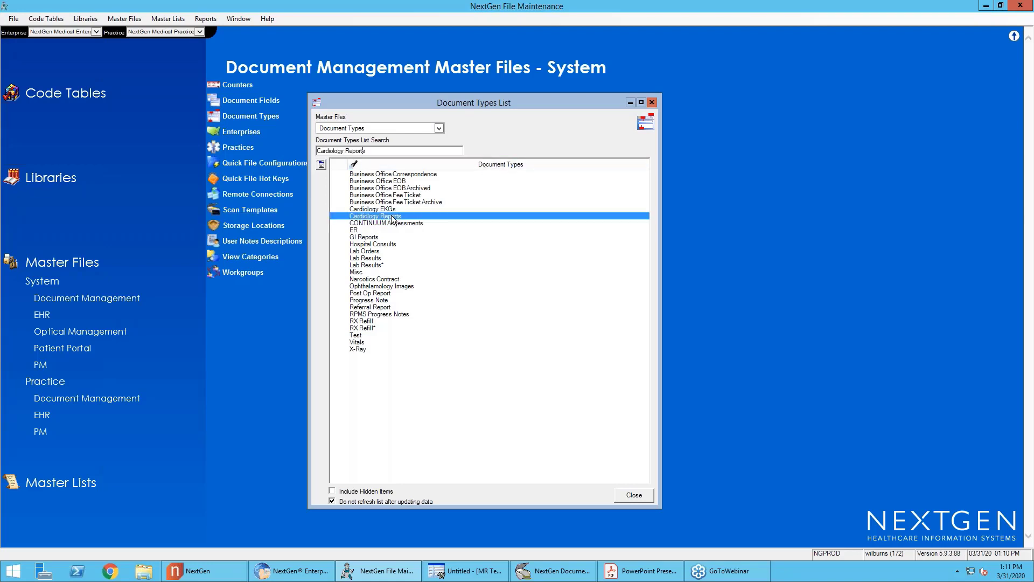
{"action": "double_click", "coordinate": [391, 217]}
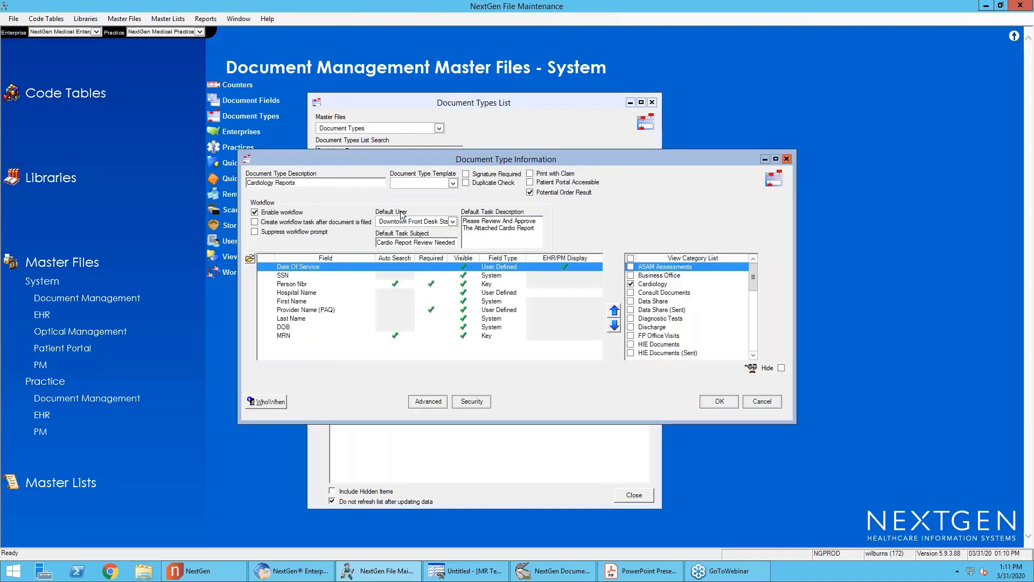
Step: Examine the Potential Order Result option of the Cardiology Reports document type, accept its settings and close the document types list
{"action": "left_click", "coordinate": [530, 192]}
{"action": "left_click_drag", "start_coordinate": [531, 155], "coordinate": [749, 140]}
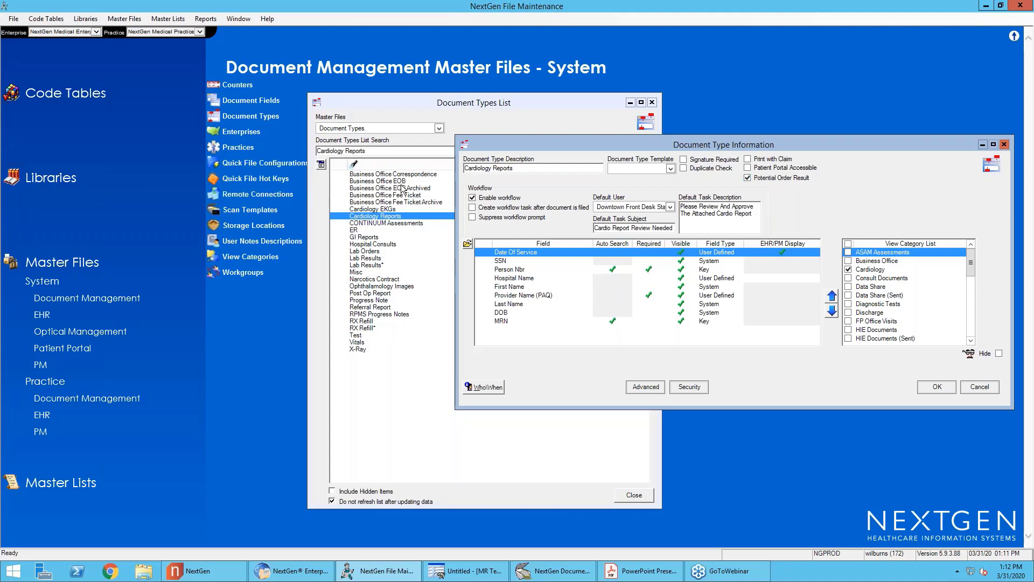
{"action": "left_click_drag", "start_coordinate": [612, 147], "coordinate": [509, 148]}
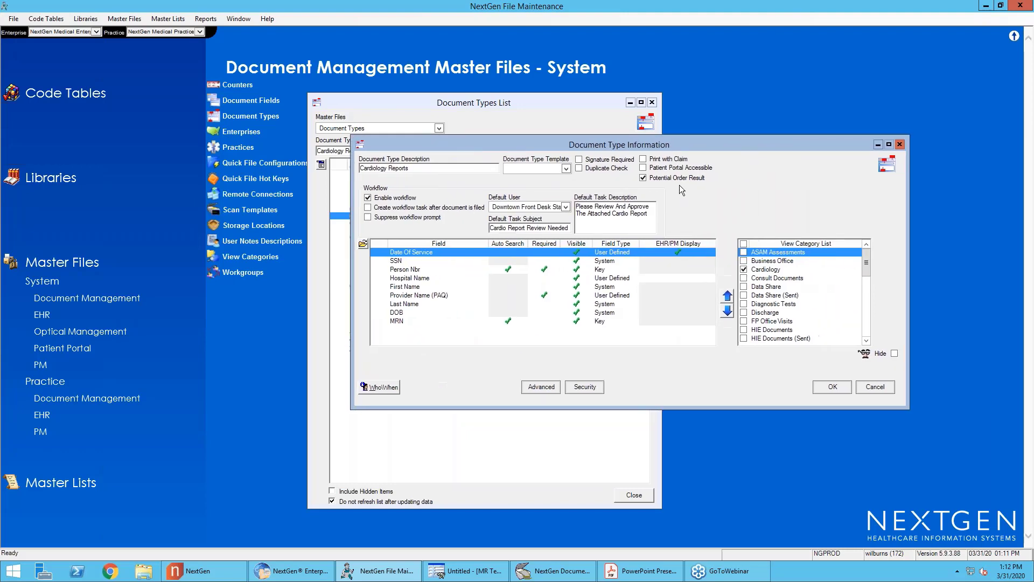
{"action": "left_click_drag", "start_coordinate": [410, 168], "coordinate": [359, 168]}
{"action": "left_click", "coordinate": [413, 167]}
{"action": "left_click", "coordinate": [828, 388]}
{"action": "left_click", "coordinate": [634, 494]}
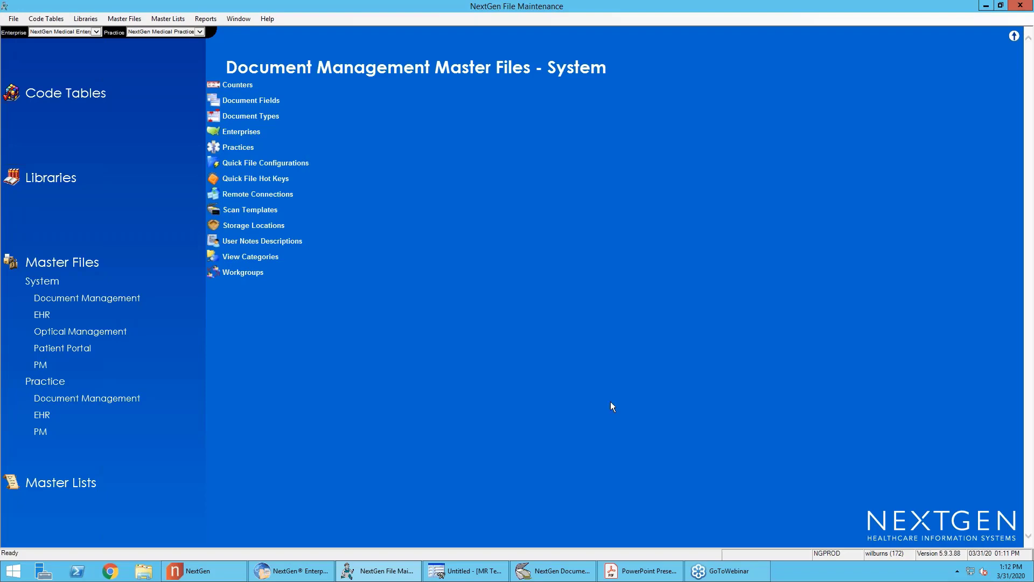
Step: Review the Orders Module preferences of NextGen Medical Practice in the system-level EHR master files and close the practice records
{"action": "left_click", "coordinate": [42, 315]}
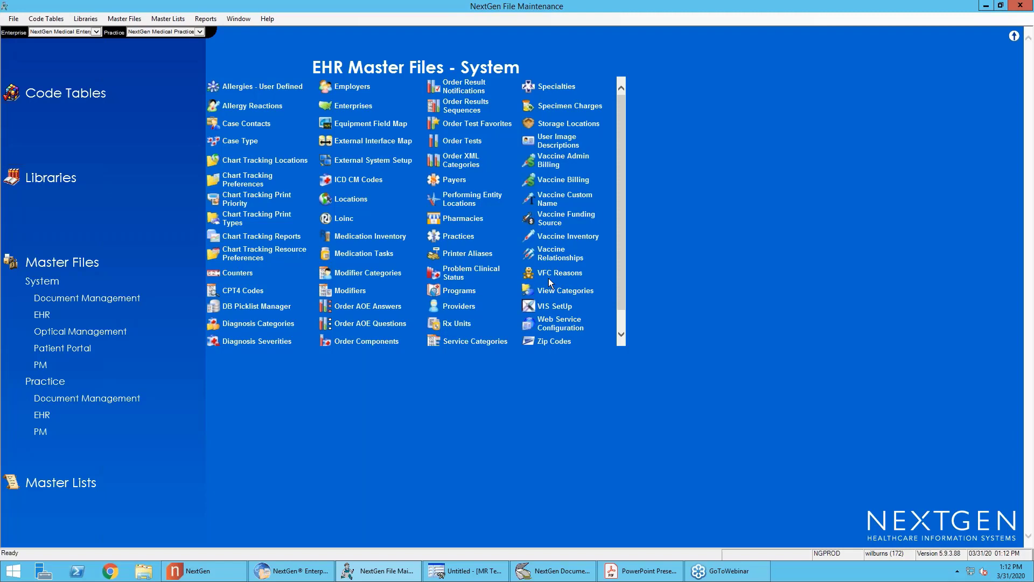
{"action": "left_click", "coordinate": [452, 238]}
{"action": "double_click", "coordinate": [403, 181]}
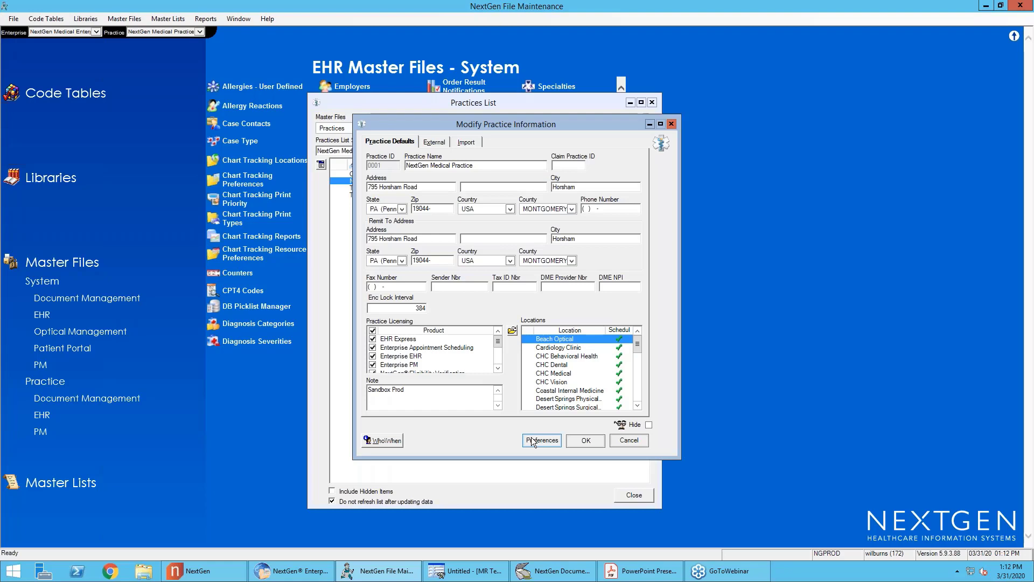
{"action": "left_click", "coordinate": [532, 441]}
{"action": "left_click", "coordinate": [301, 281]}
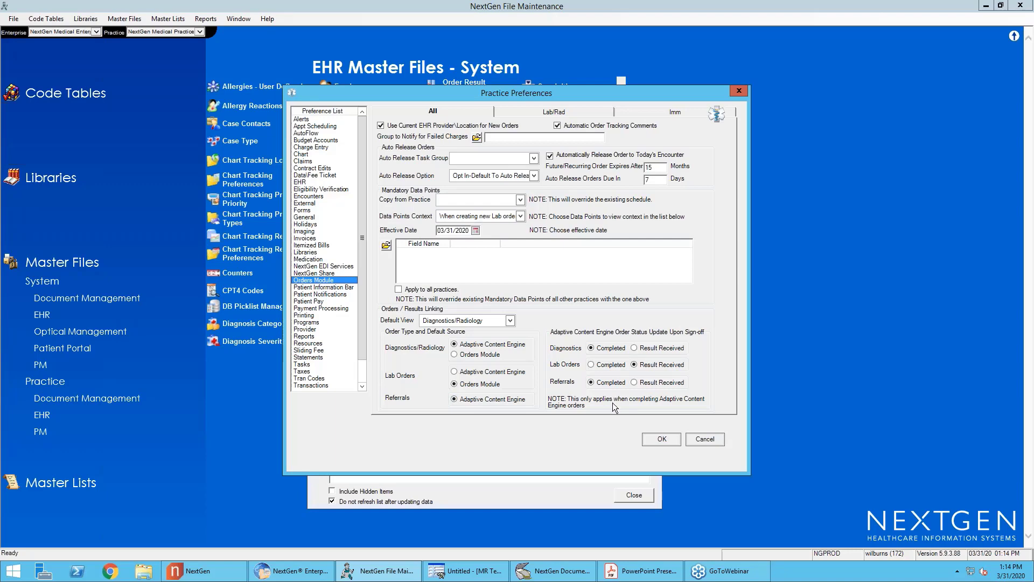
{"action": "left_click", "coordinate": [653, 441]}
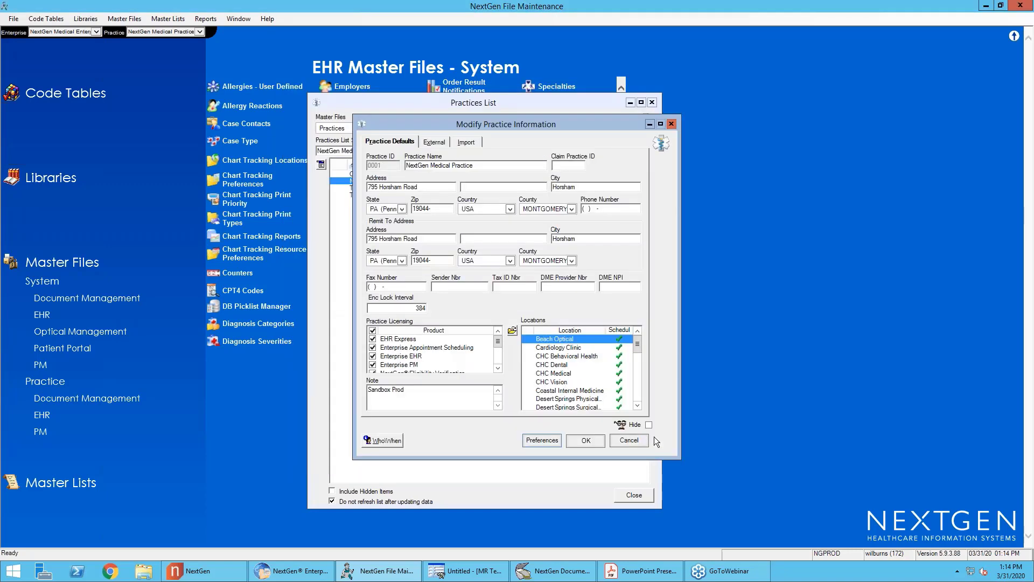
{"action": "left_click", "coordinate": [594, 439]}
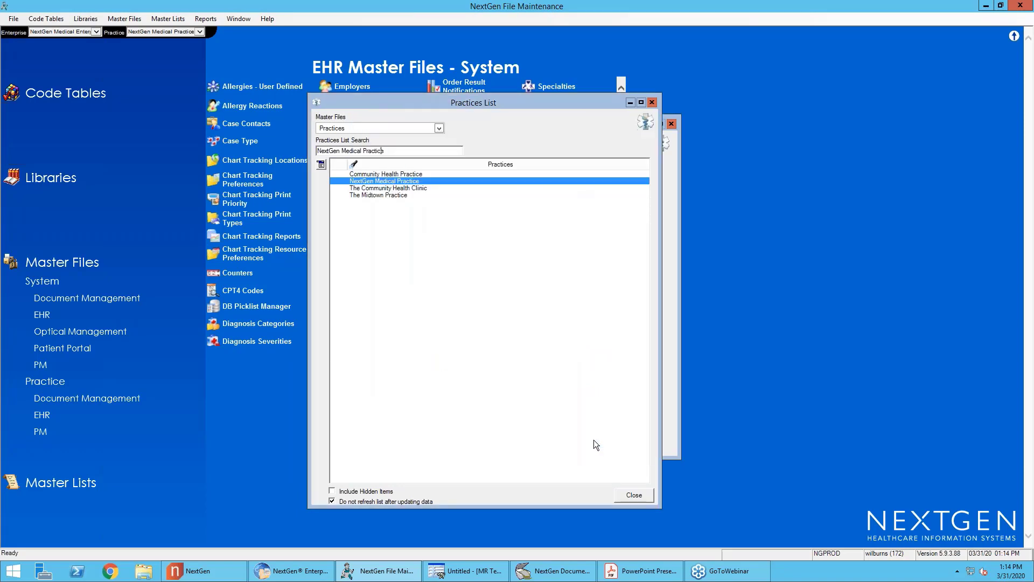
{"action": "left_click", "coordinate": [624, 498]}
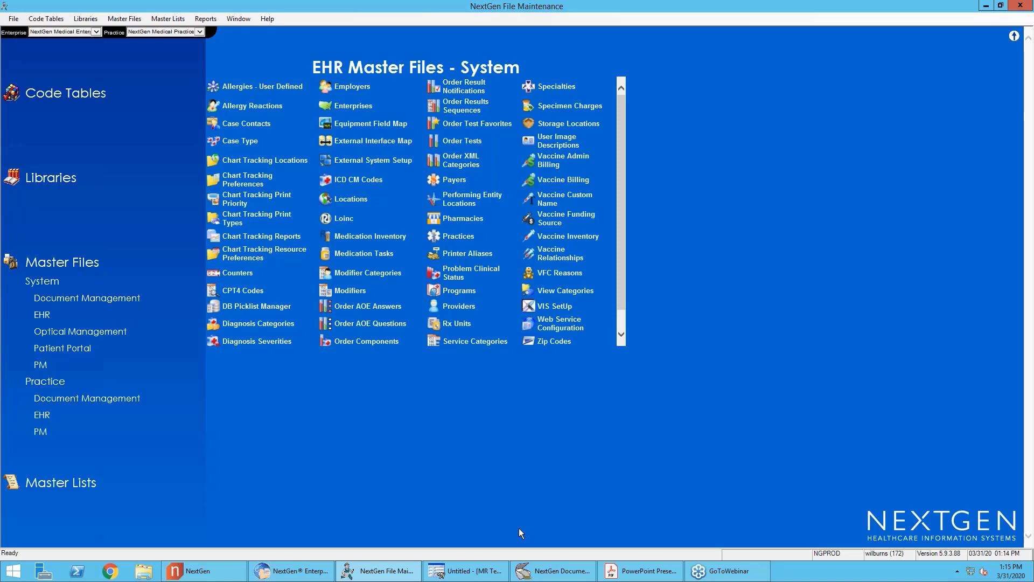
Step: Switch to NextGen Enterprise EHR, view the 03/31/2020 cardiology referral order and close Order Management
{"action": "left_click", "coordinate": [321, 571]}
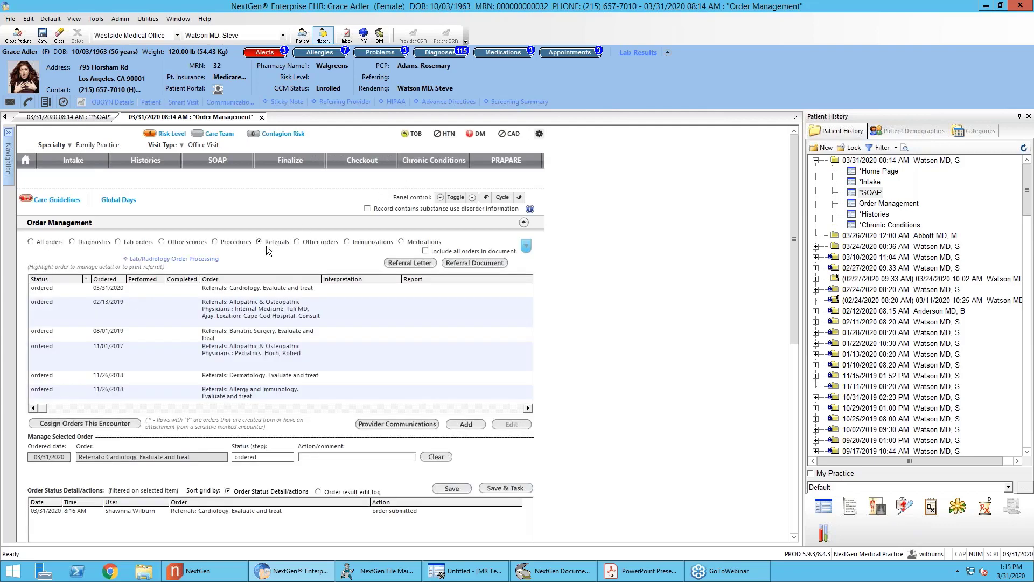
{"action": "left_click", "coordinate": [115, 289]}
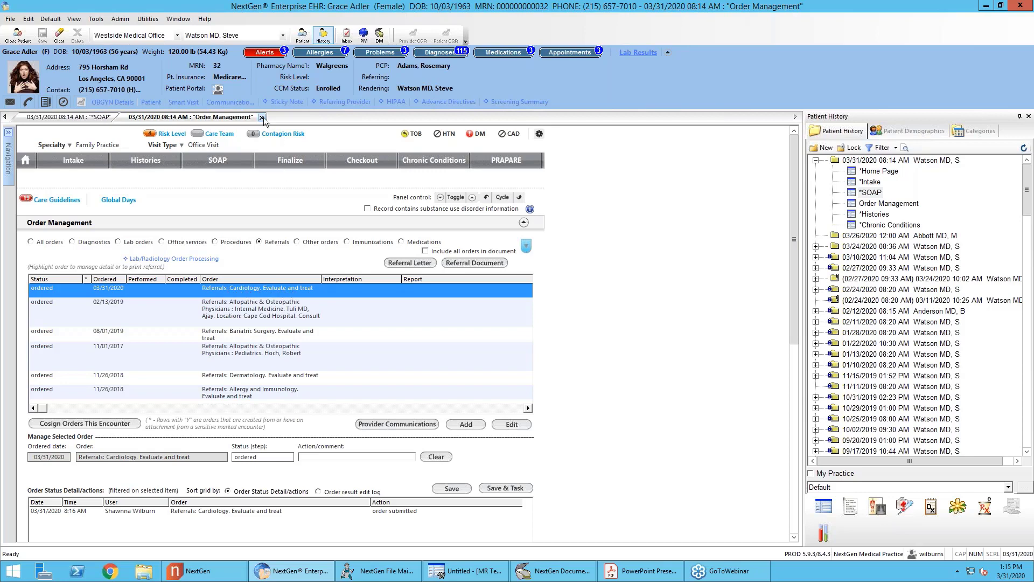
{"action": "left_click", "coordinate": [296, 162]}
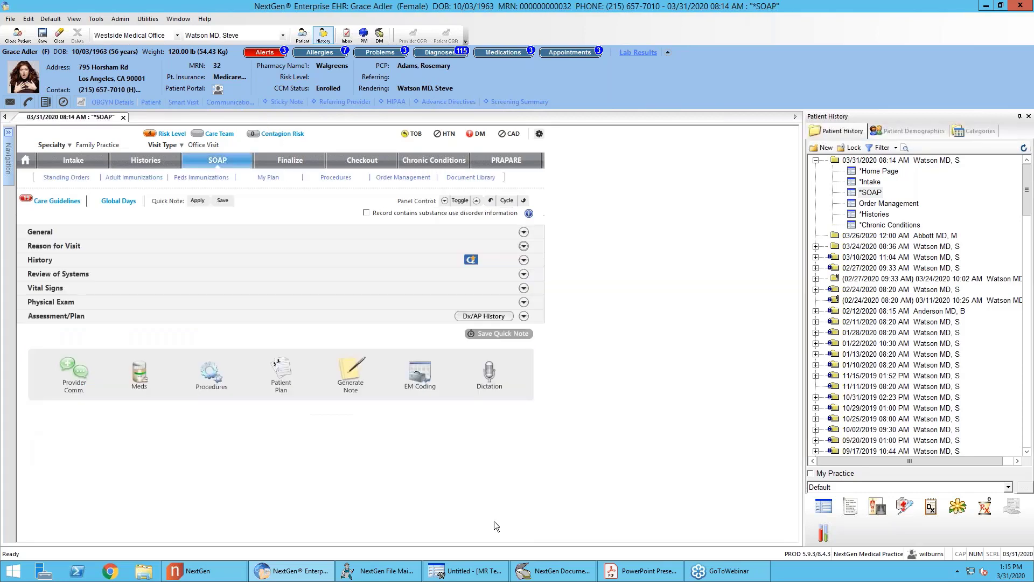
Step: Switch to NextGen Document Management, close the patient's search results and import the CARD Report file through Scan & File
{"action": "left_click", "coordinate": [536, 572]}
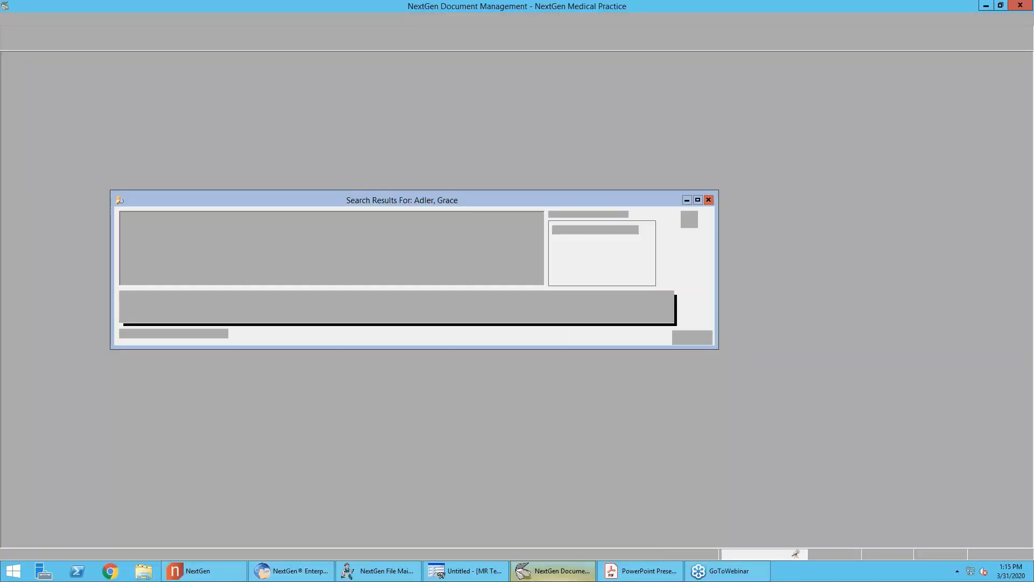
{"action": "left_click", "coordinate": [707, 201]}
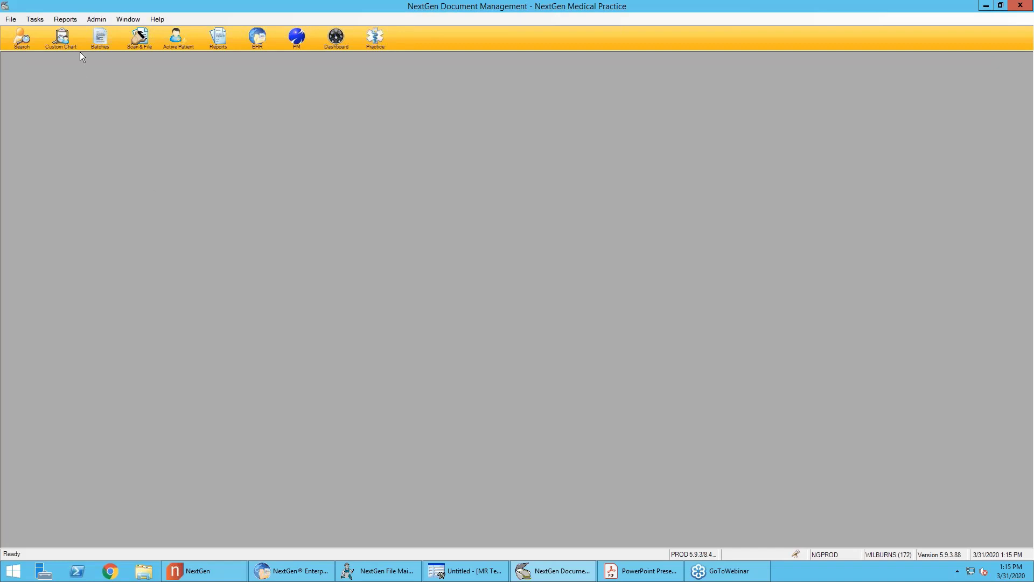
{"action": "left_click", "coordinate": [139, 38]}
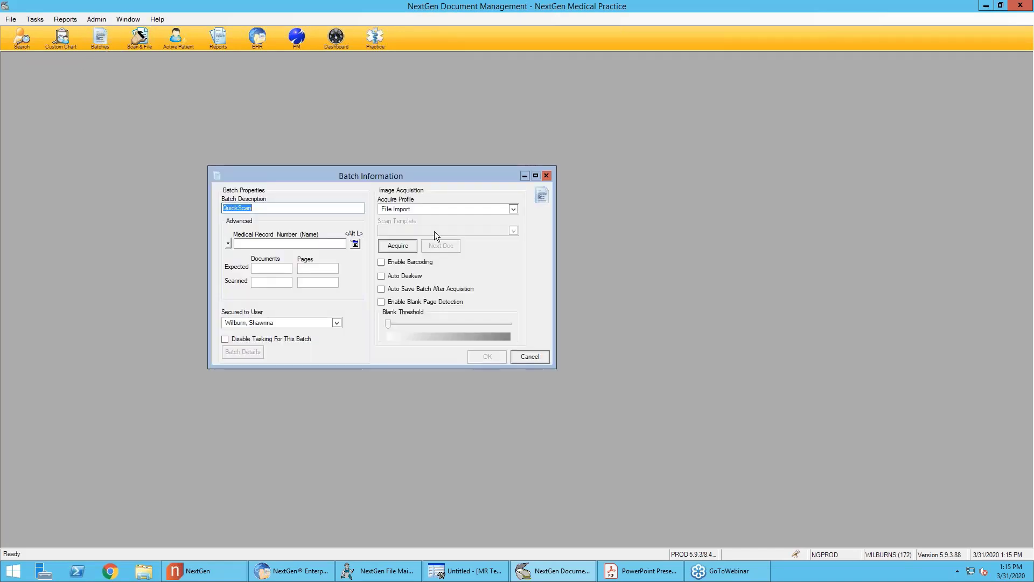
{"action": "left_click", "coordinate": [408, 248]}
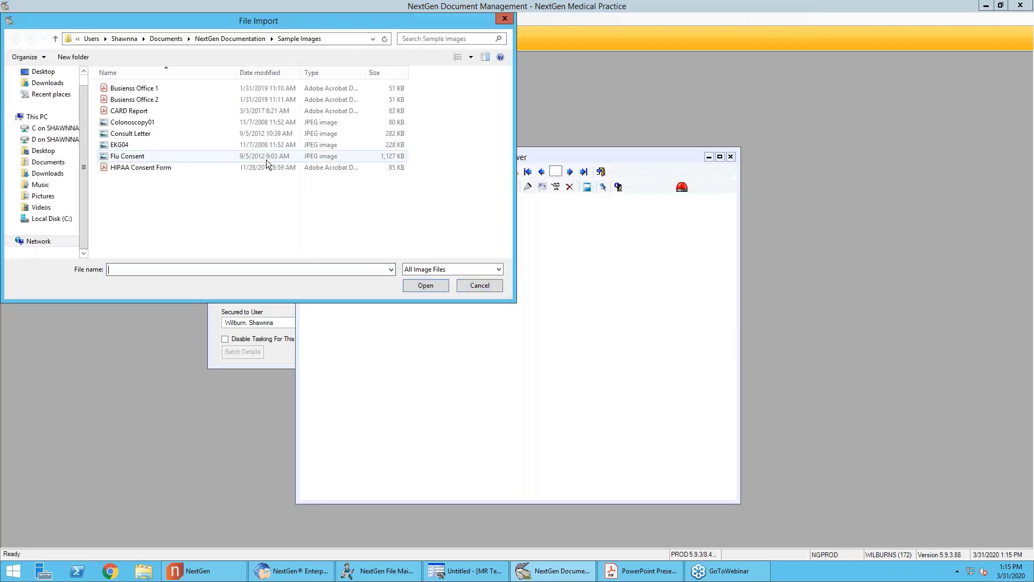
{"action": "left_click", "coordinate": [139, 111]}
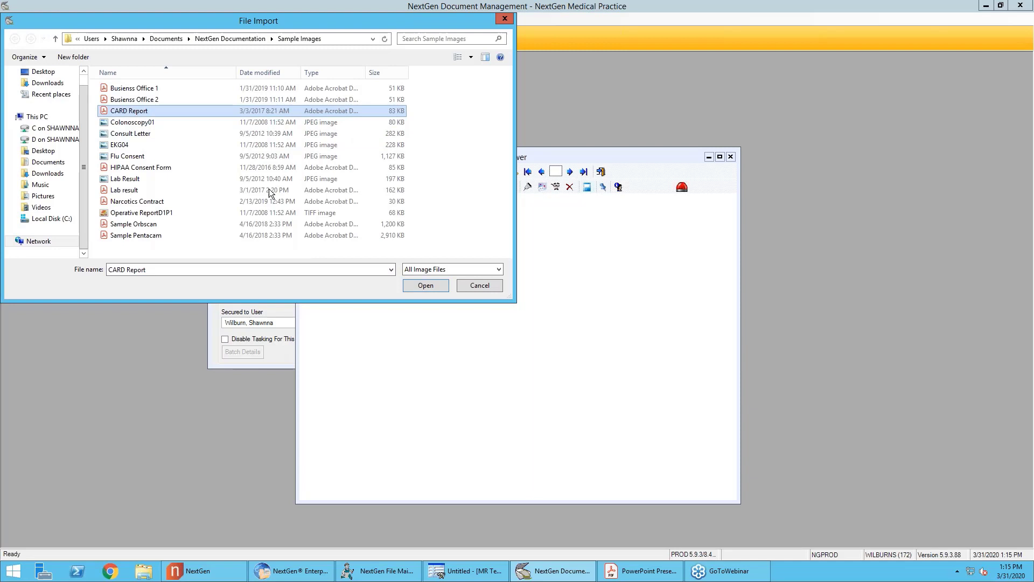
{"action": "left_click", "coordinate": [411, 284]}
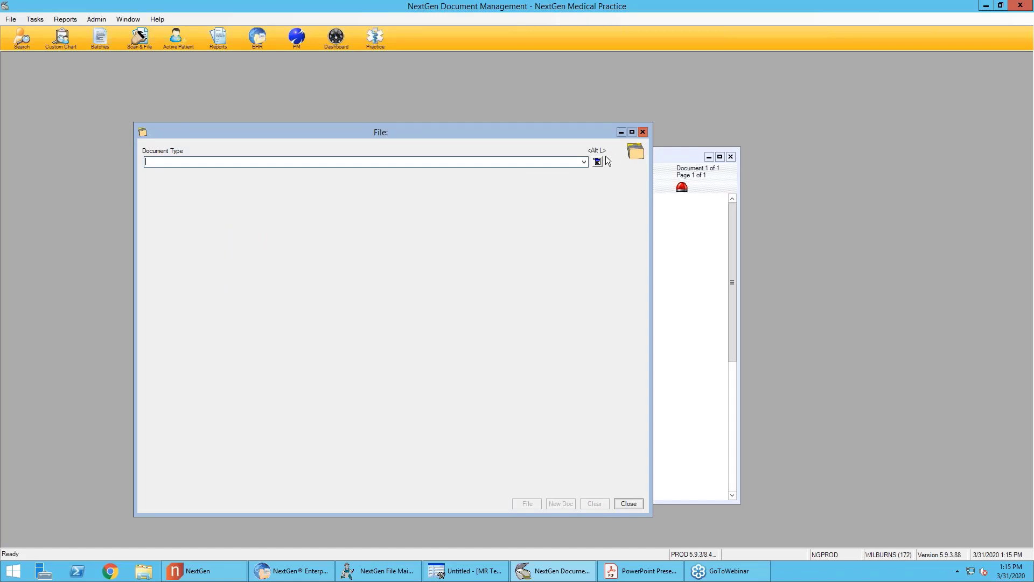
Step: Set the imported document's type to Cardiology Reports
{"action": "left_click", "coordinate": [584, 161]}
{"action": "left_click", "coordinate": [585, 161]}
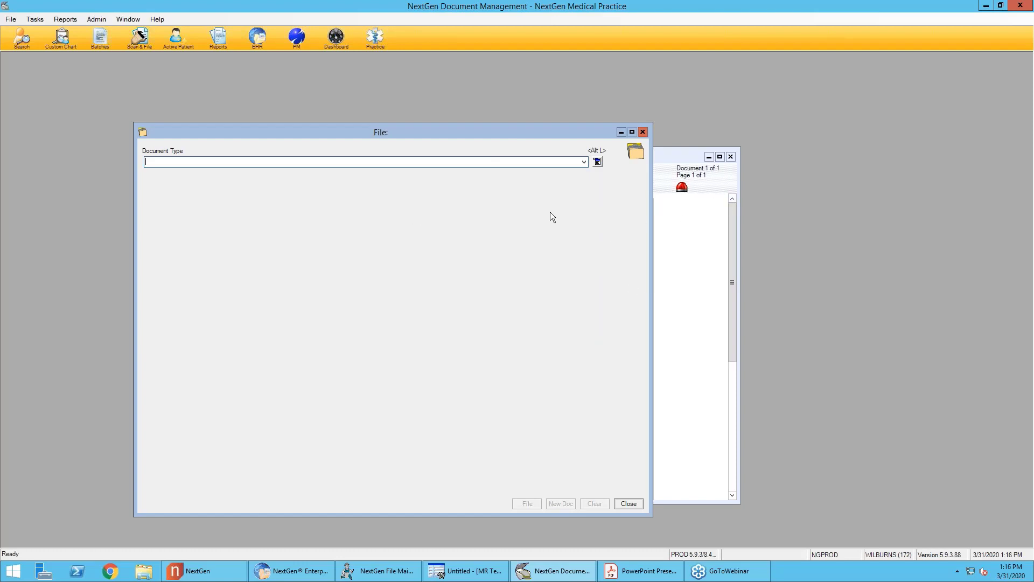
{"action": "left_click", "coordinate": [583, 162]}
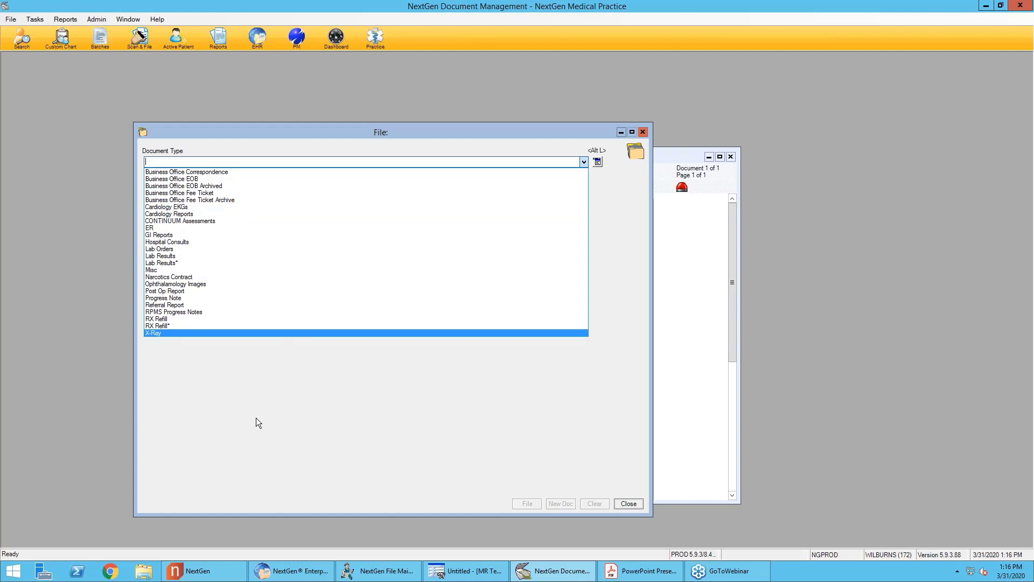
{"action": "left_click", "coordinate": [197, 214]}
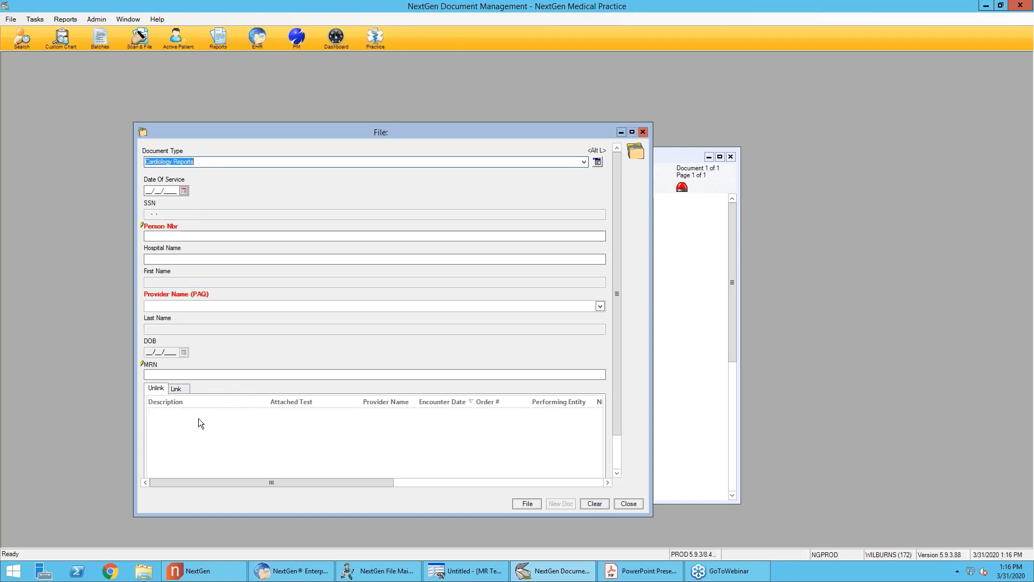
Step: View the filing fields of the Business Office EOB document type and return the document type to Cardiology Reports
{"action": "left_click", "coordinate": [229, 162]}
{"action": "left_click", "coordinate": [584, 162]}
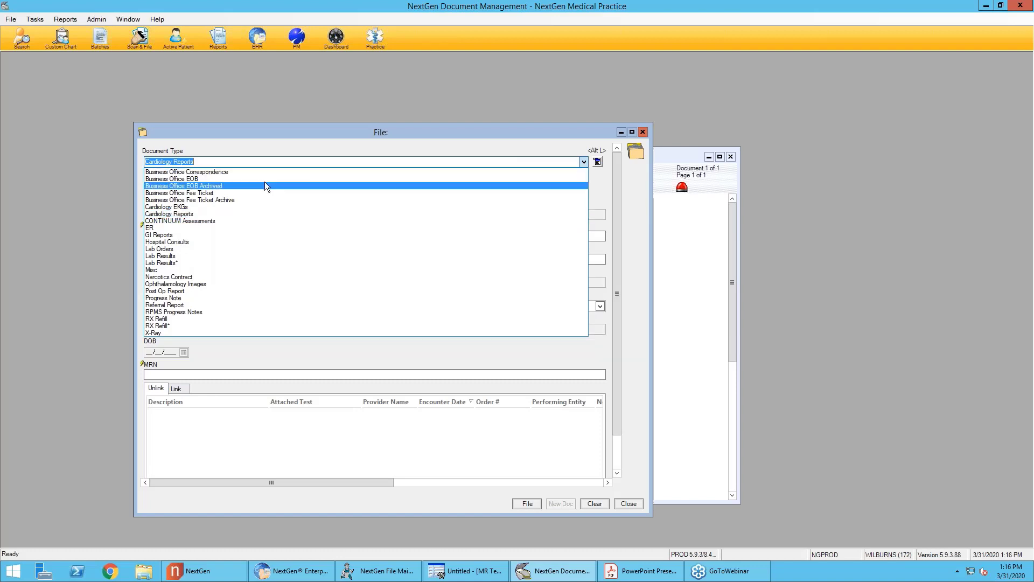
{"action": "left_click", "coordinate": [231, 177]}
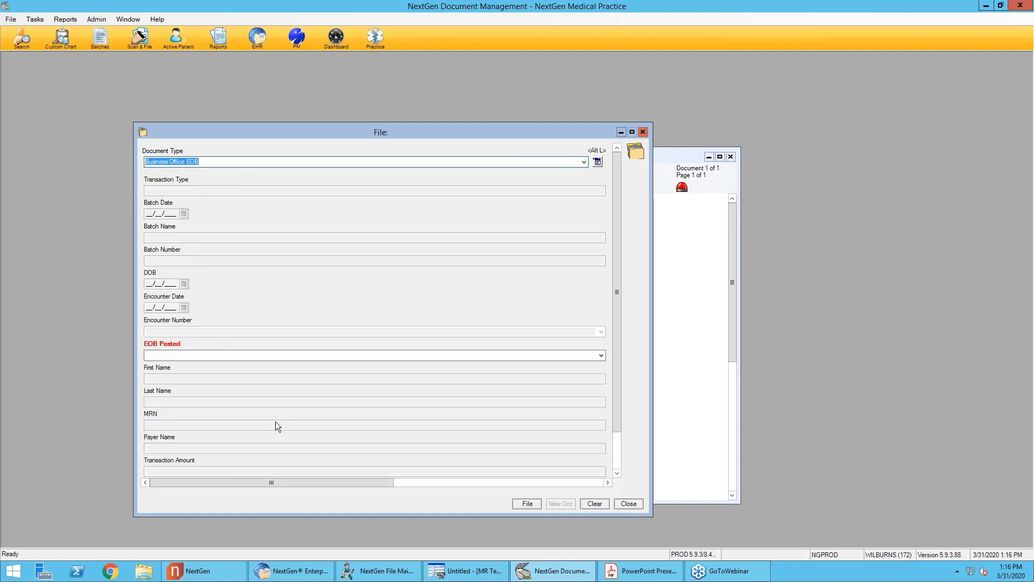
{"action": "scroll", "coordinate": [619, 472], "scroll_direction": "down", "scroll_amount": 2}
{"action": "scroll", "coordinate": [612, 322], "scroll_direction": "up", "scroll_amount": 2}
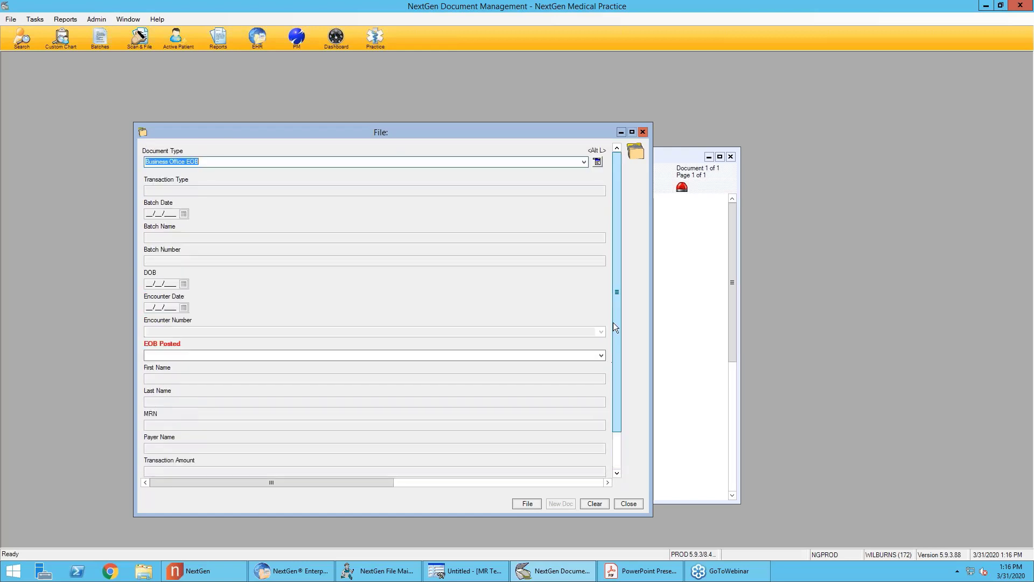
{"action": "left_click", "coordinate": [584, 162]}
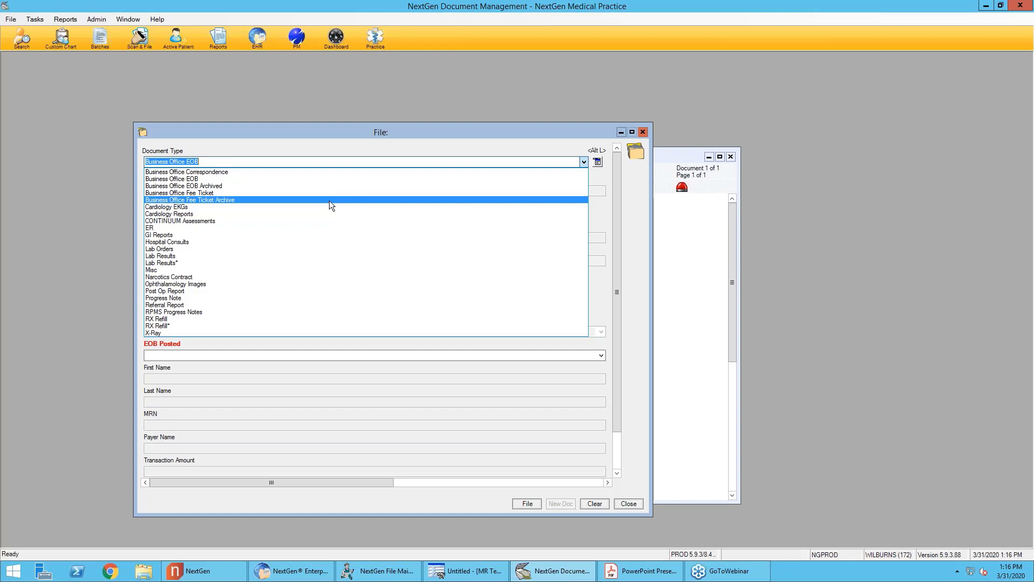
{"action": "left_click", "coordinate": [226, 213]}
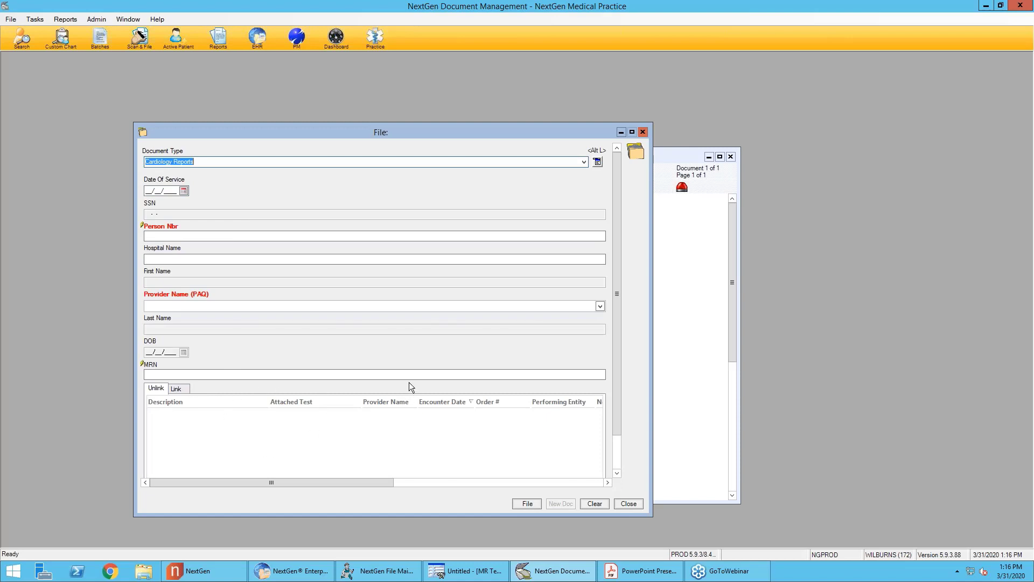
Step: Fill the filing form with the active patient's details and choose the patient's physician as Provider Name (PAQ)
{"action": "left_click", "coordinate": [598, 161]}
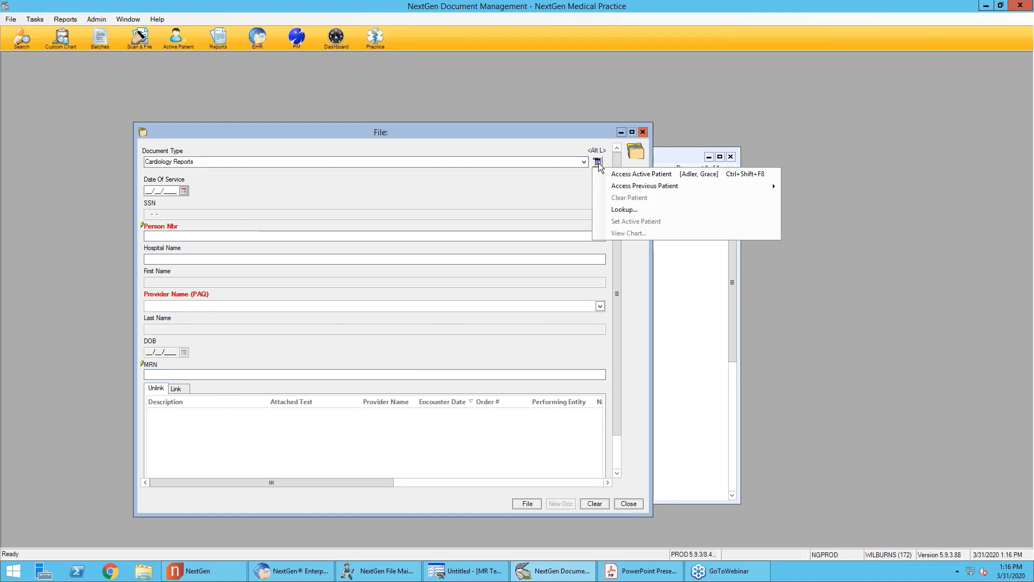
{"action": "left_click", "coordinate": [615, 176]}
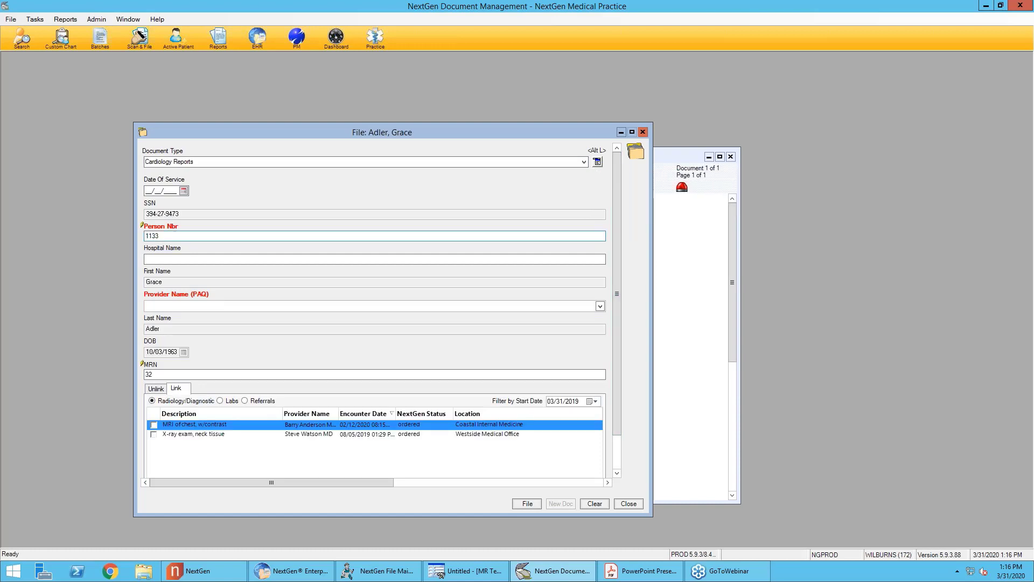
{"action": "left_click", "coordinate": [600, 306]}
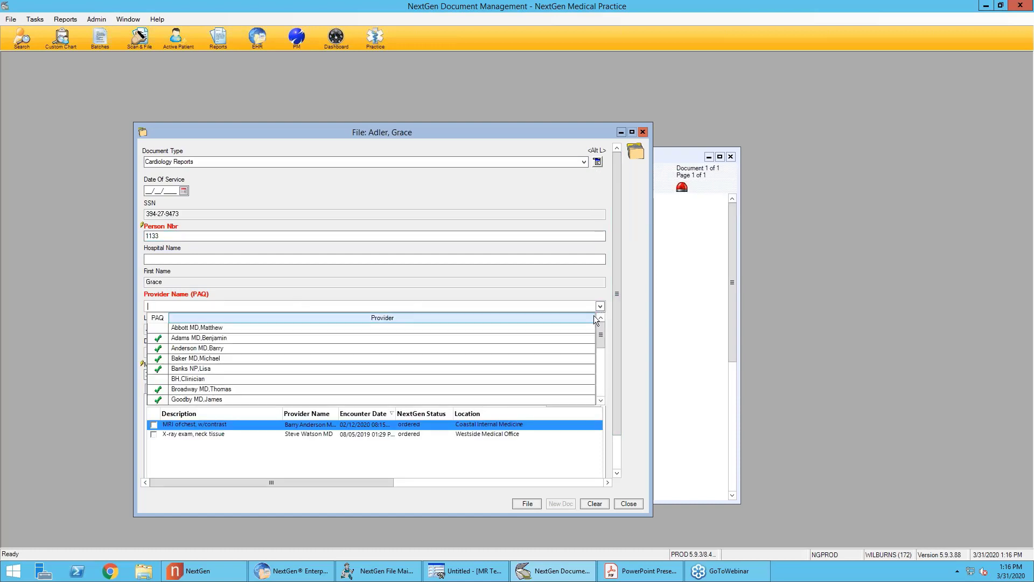
{"action": "scroll", "coordinate": [601, 401], "scroll_direction": "down", "scroll_amount": 3}
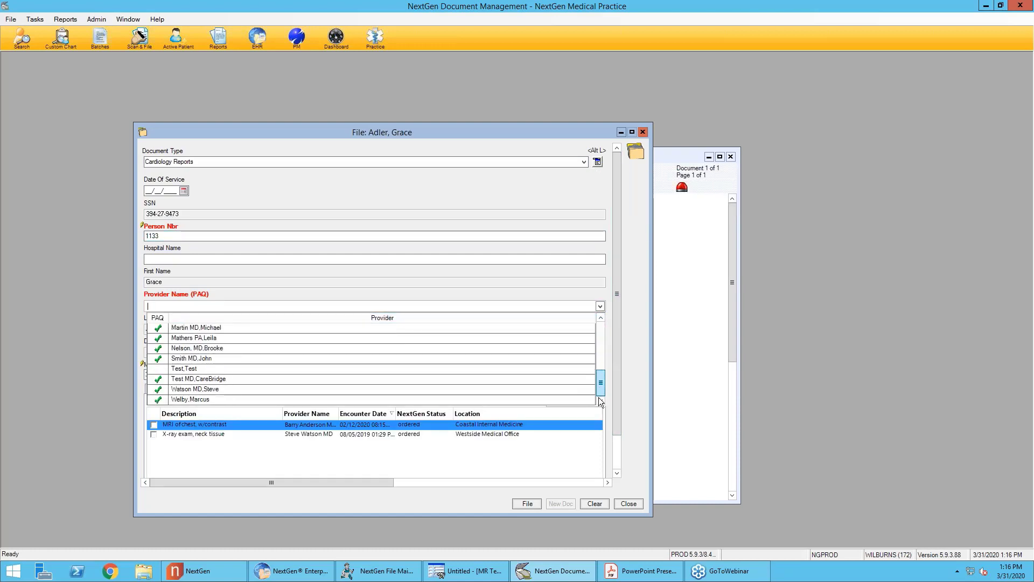
{"action": "left_click", "coordinate": [232, 390]}
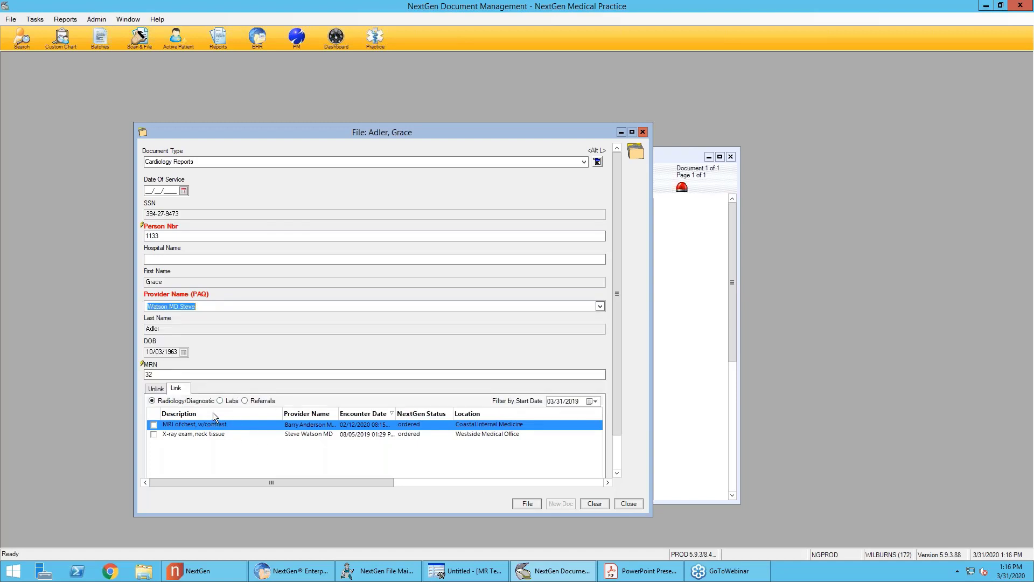
Step: List the patient's referral orders for linking and mark the Referrals: Cardiology. Evaluate and treat order
{"action": "left_click", "coordinate": [245, 401]}
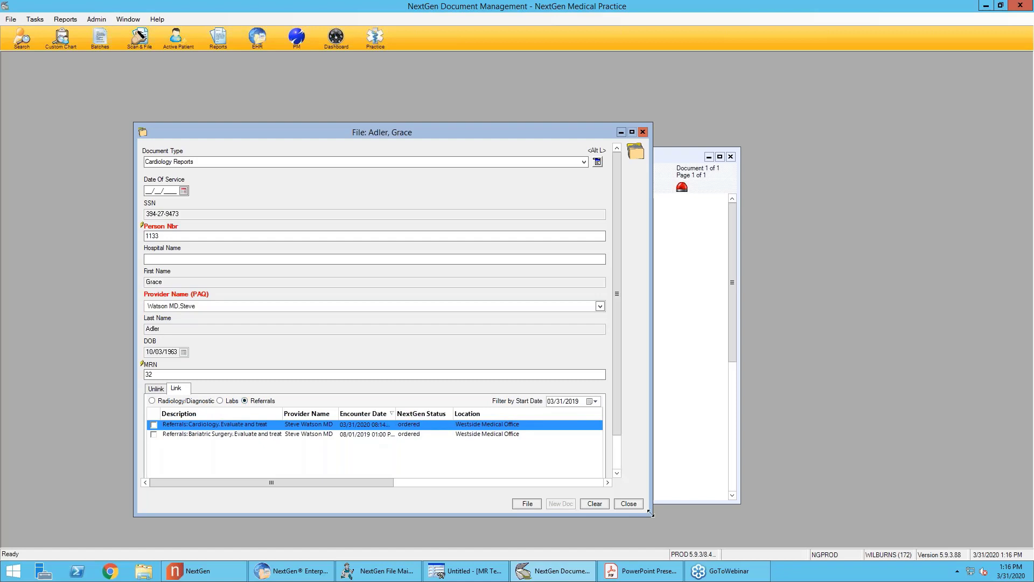
{"action": "left_click_drag", "start_coordinate": [651, 515], "coordinate": [706, 545]}
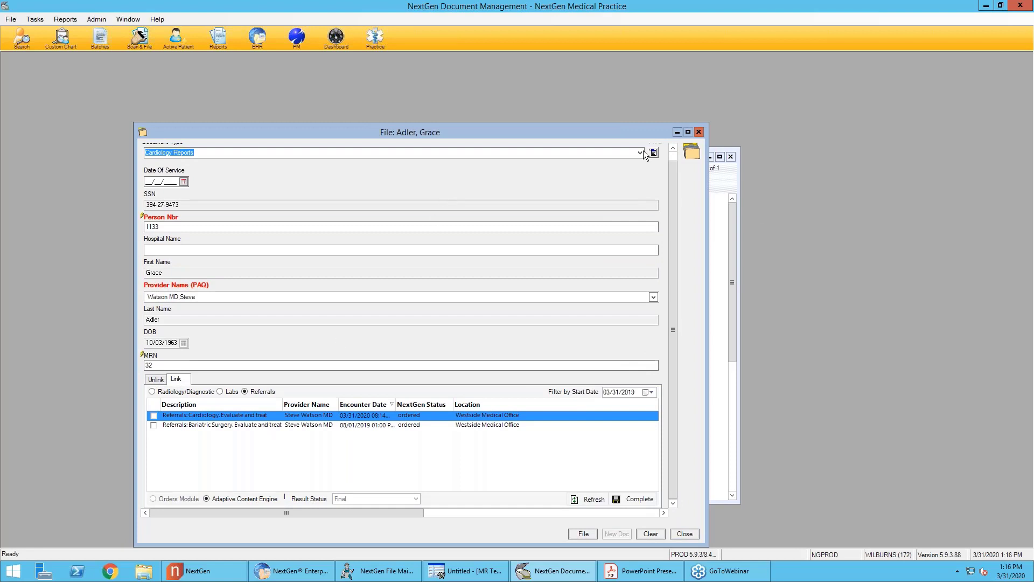
{"action": "left_click_drag", "start_coordinate": [632, 133], "coordinate": [310, 124]}
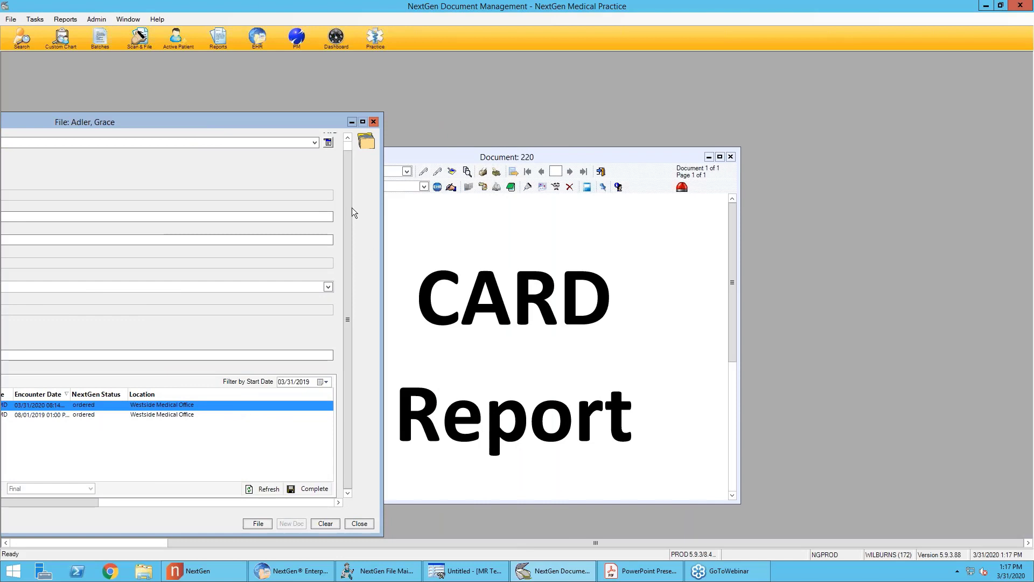
{"action": "left_click_drag", "start_coordinate": [299, 126], "coordinate": [528, 87]}
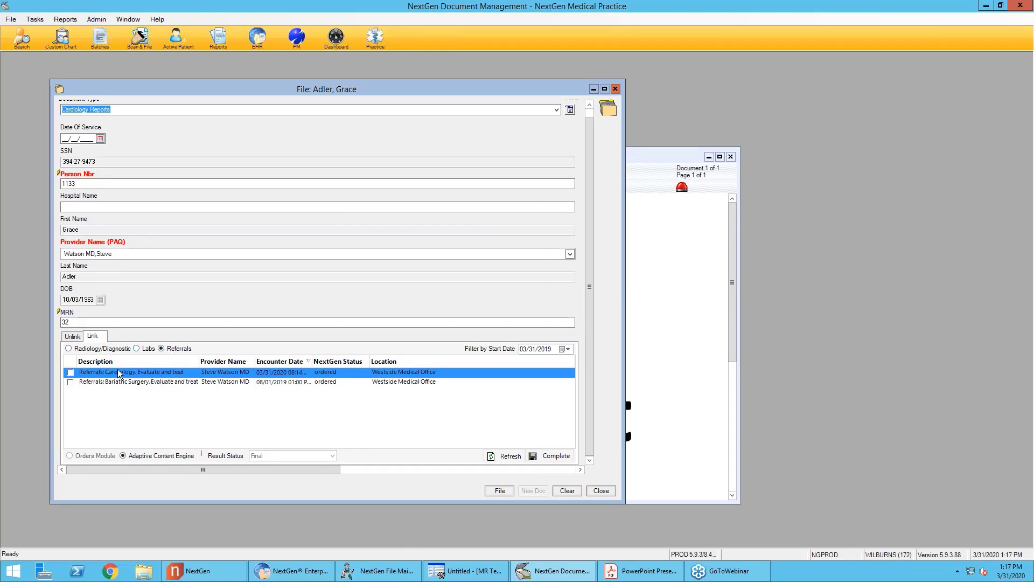
{"action": "left_click", "coordinate": [155, 384]}
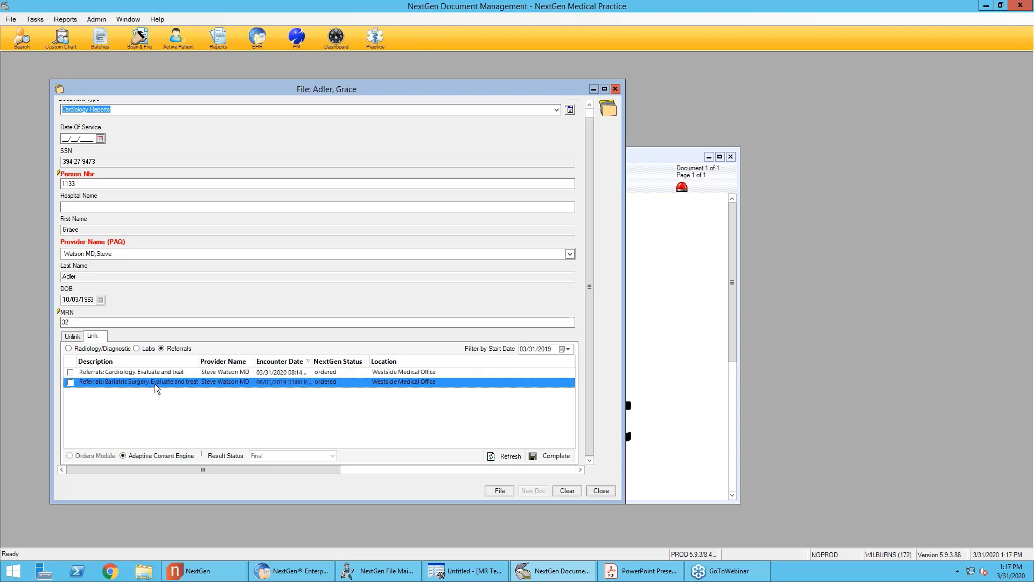
{"action": "left_click", "coordinate": [156, 375]}
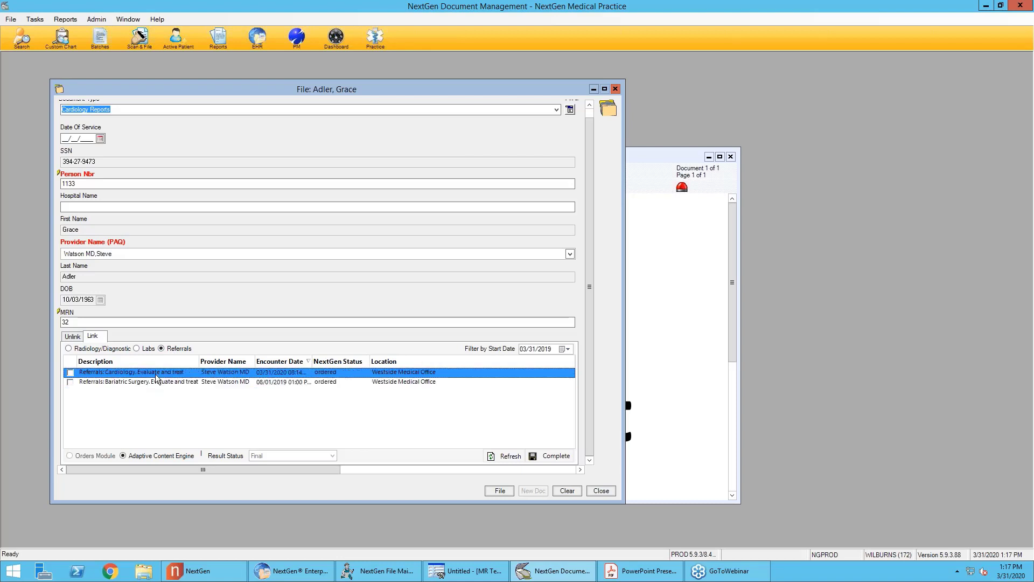
{"action": "left_click", "coordinate": [70, 373]}
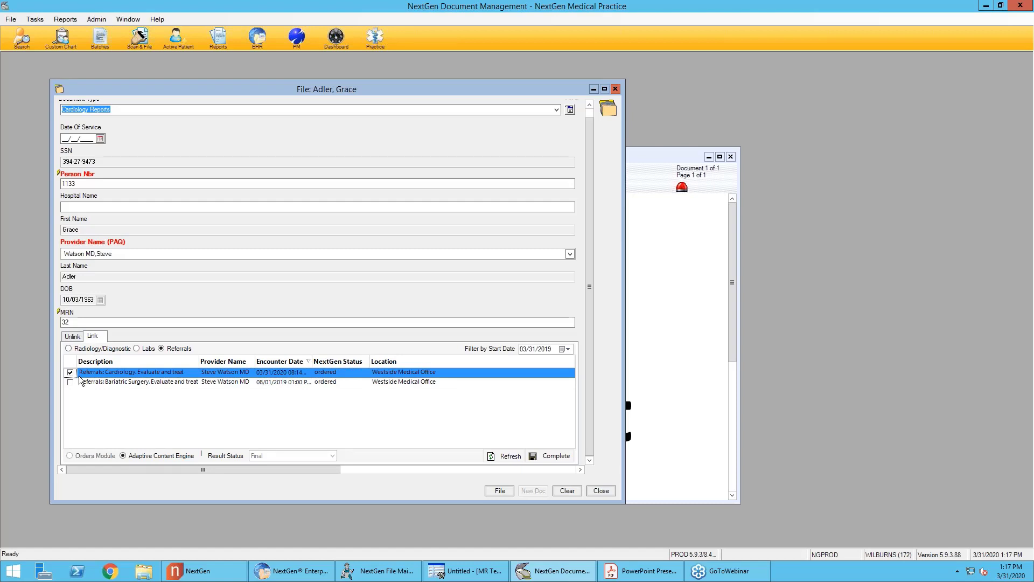
Step: Complete the link between the report and the marked cardiology referral, and file the document
{"action": "left_click_drag", "start_coordinate": [624, 463], "coordinate": [342, 432]}
{"action": "left_click_drag", "start_coordinate": [332, 430], "coordinate": [323, 430]}
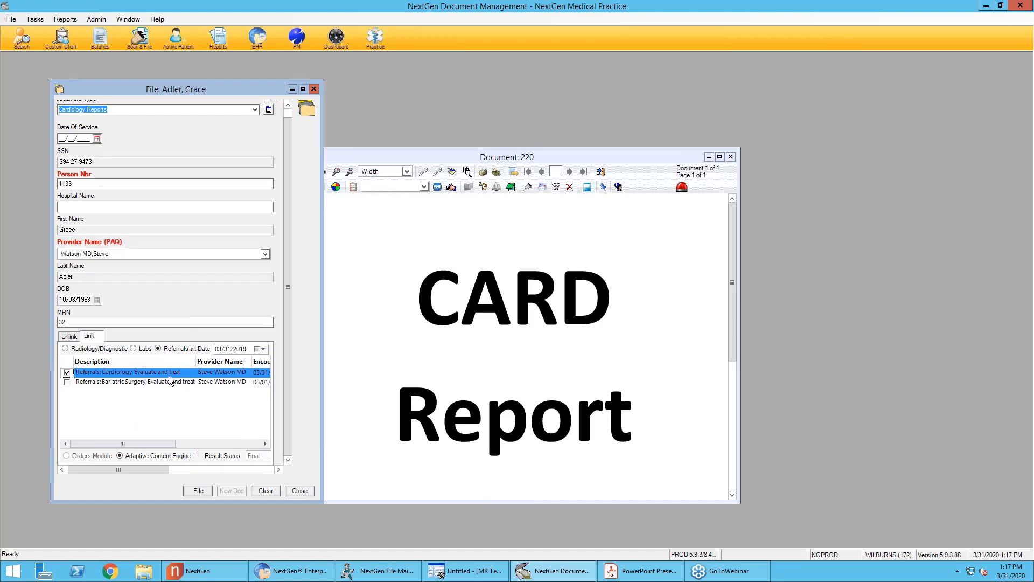
{"action": "left_click", "coordinate": [67, 372]}
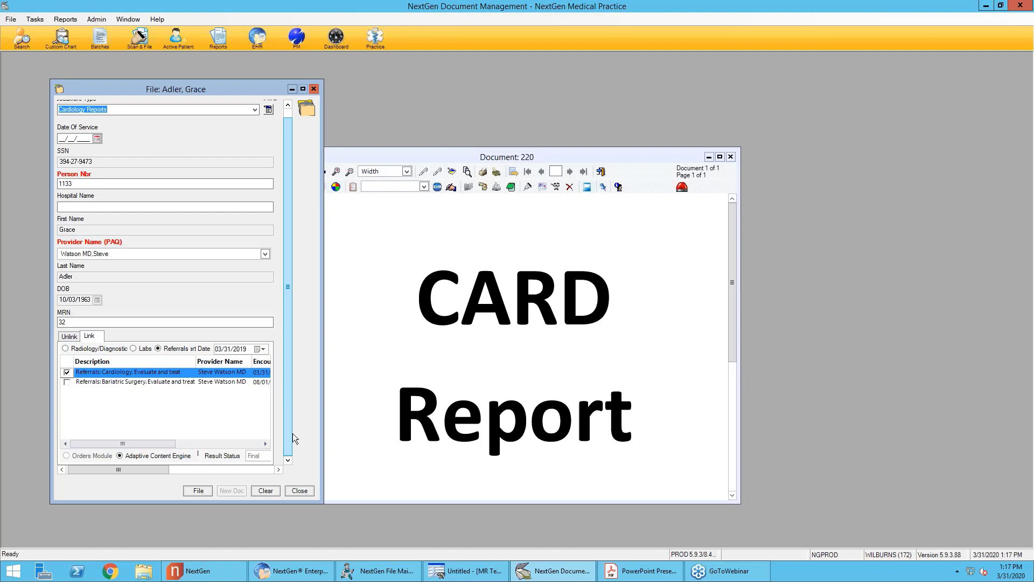
{"action": "left_click_drag", "start_coordinate": [320, 501], "coordinate": [596, 511]}
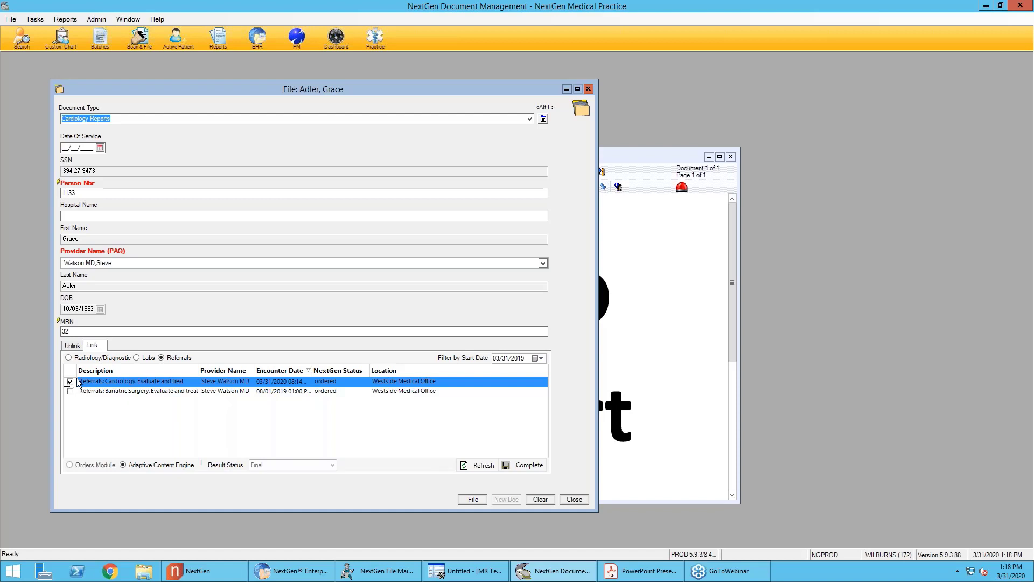
{"action": "left_click", "coordinate": [517, 469]}
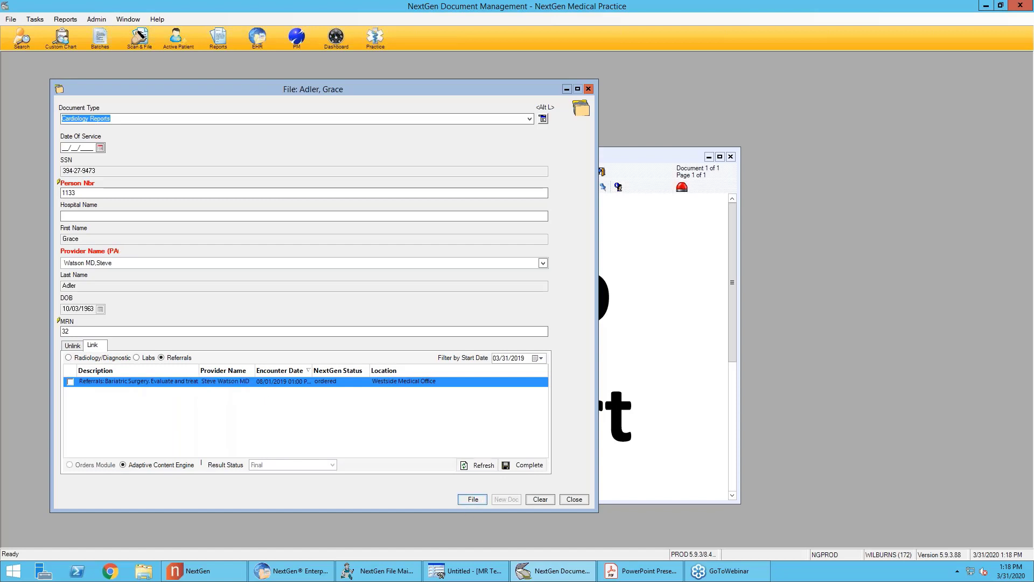
{"action": "left_click", "coordinate": [473, 498]}
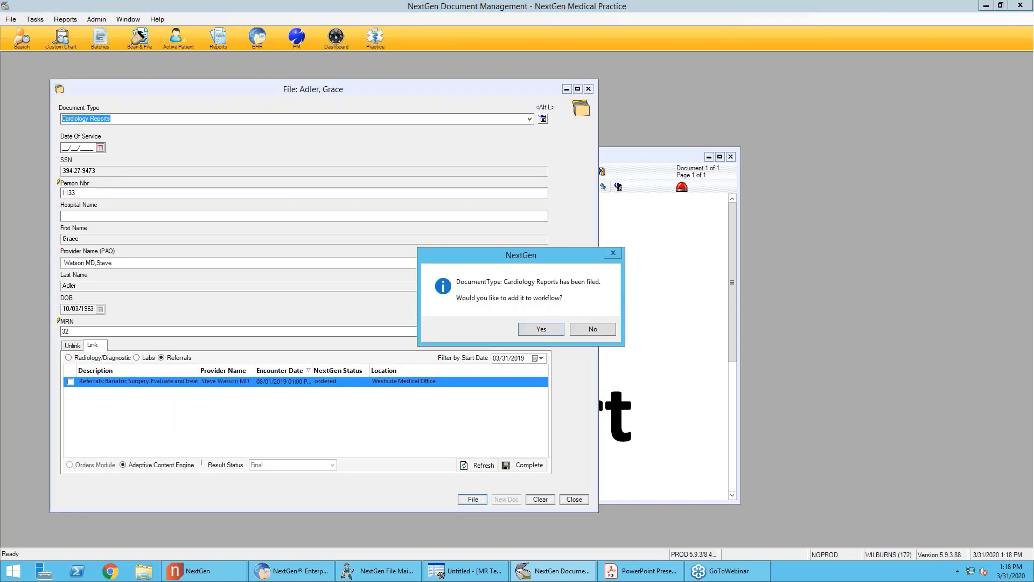
Step: Accept adding the filed report to workflow, cancel the resulting task and finish the filing
{"action": "left_click", "coordinate": [540, 329]}
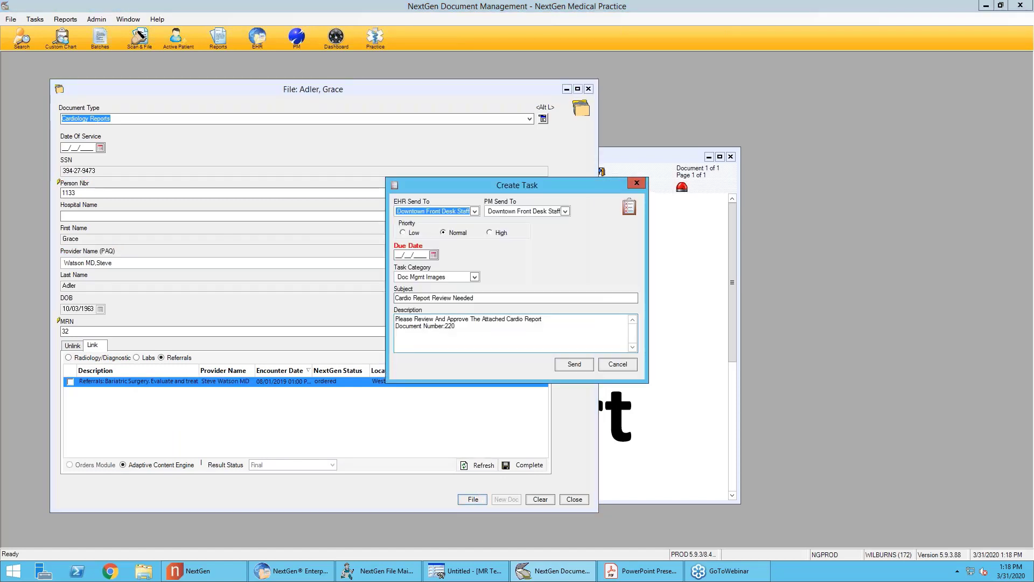
{"action": "left_click", "coordinate": [606, 365]}
{"action": "left_click", "coordinate": [551, 326]}
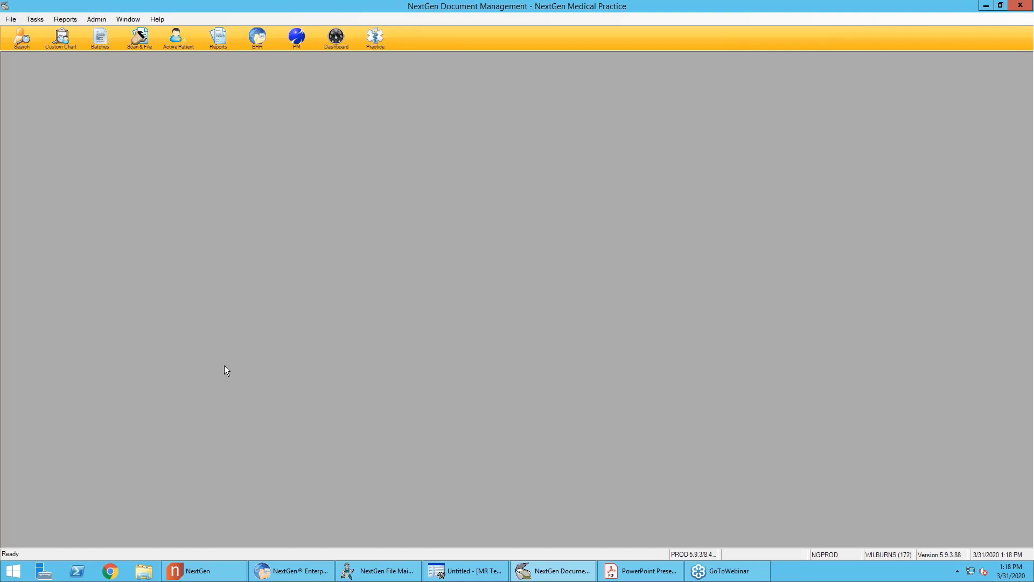
Step: Switch to NextGen Enterprise EHR and examine the 03/31/2020 cardiology referral among the referral orders in Order Management
{"action": "left_click", "coordinate": [290, 570]}
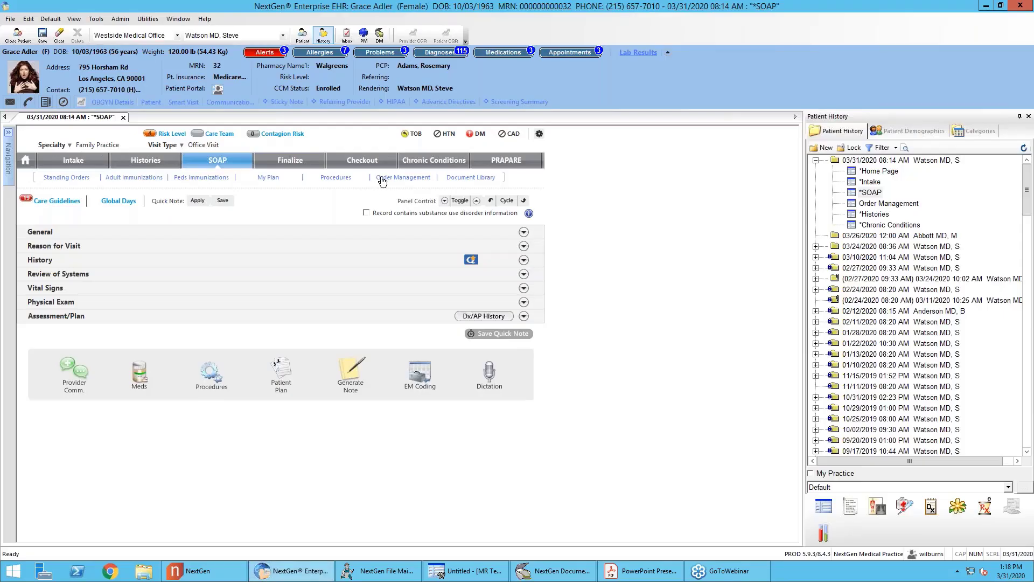
{"action": "left_click", "coordinate": [382, 178]}
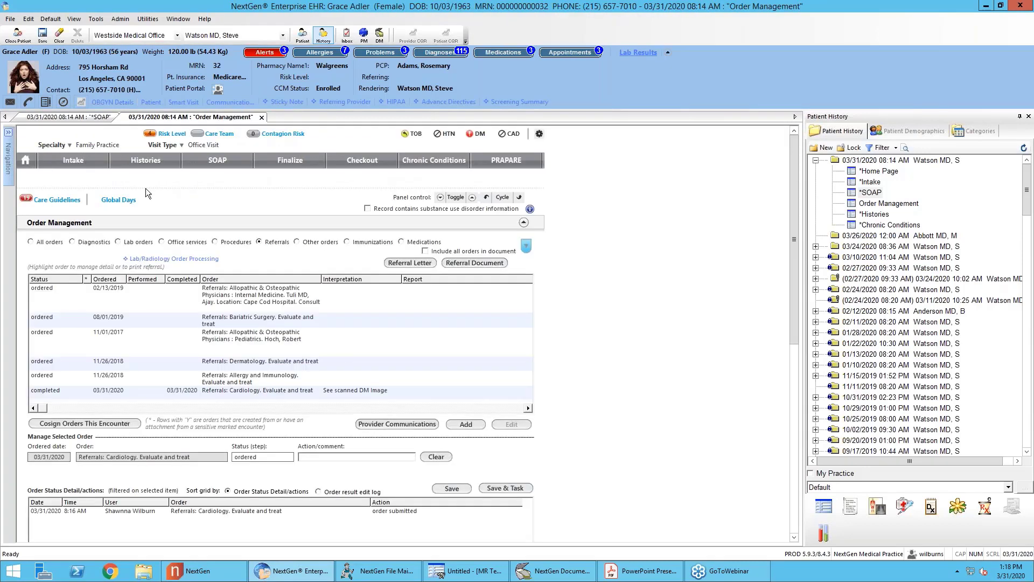
{"action": "left_click", "coordinate": [260, 242]}
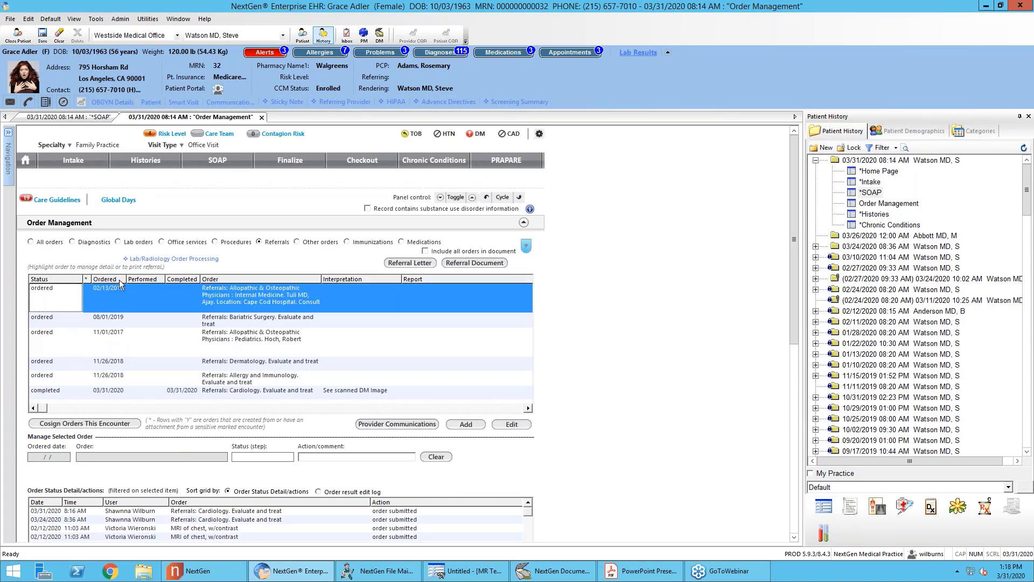
{"action": "scroll", "coordinate": [122, 305], "scroll_direction": "down", "scroll_amount": 3}
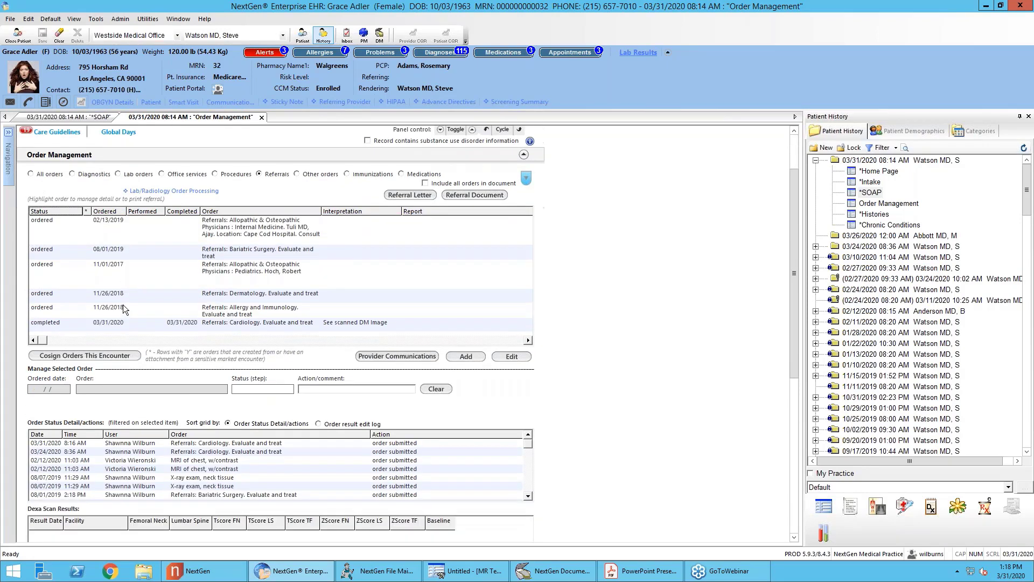
{"action": "left_click", "coordinate": [115, 277]}
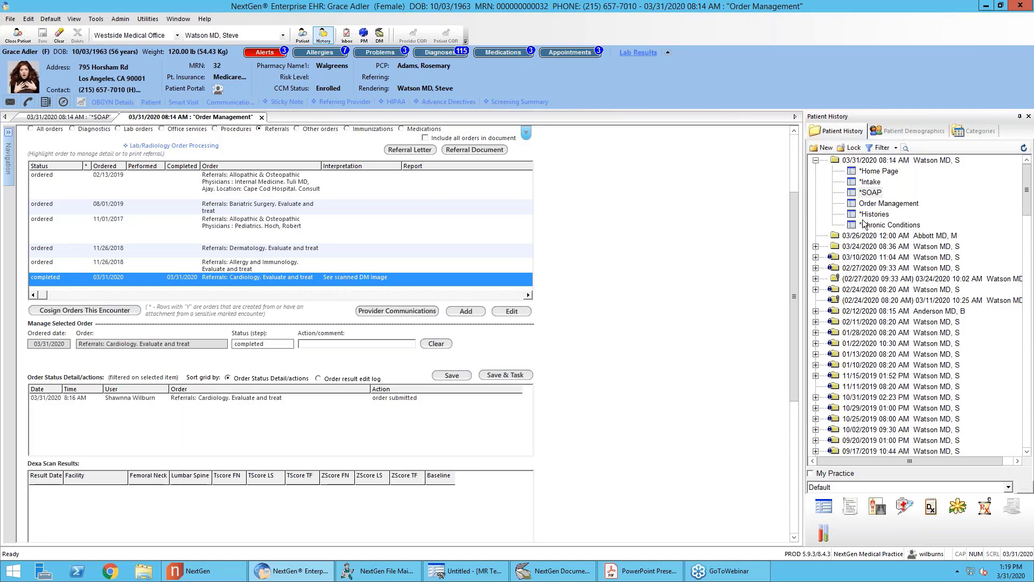
{"action": "scroll", "coordinate": [793, 247], "scroll_direction": "up", "scroll_amount": 3}
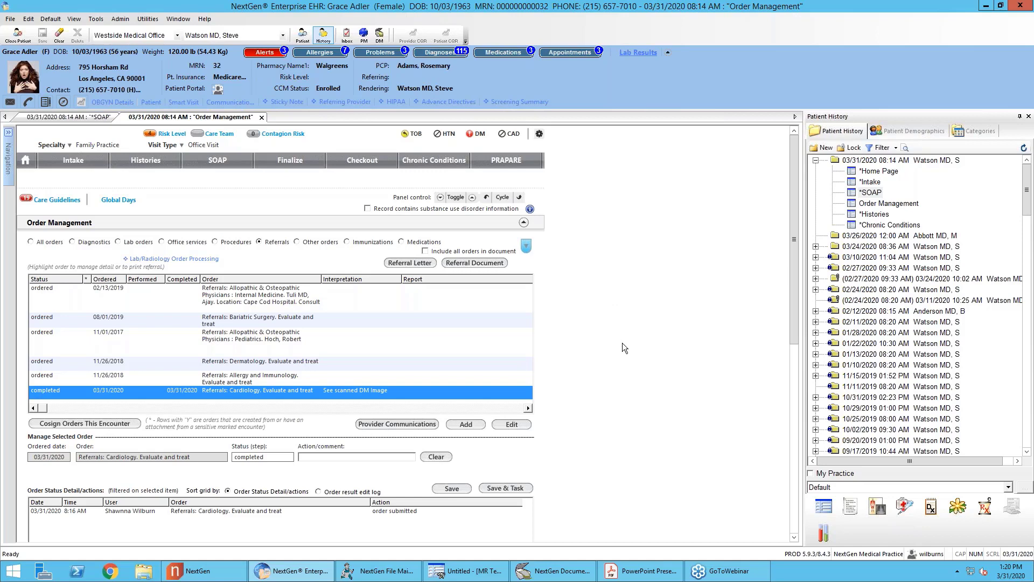
Step: Close the patient's search results in NextGen Document Management and view the version information of NextGen Enterprise EHR
{"action": "left_click", "coordinate": [561, 571]}
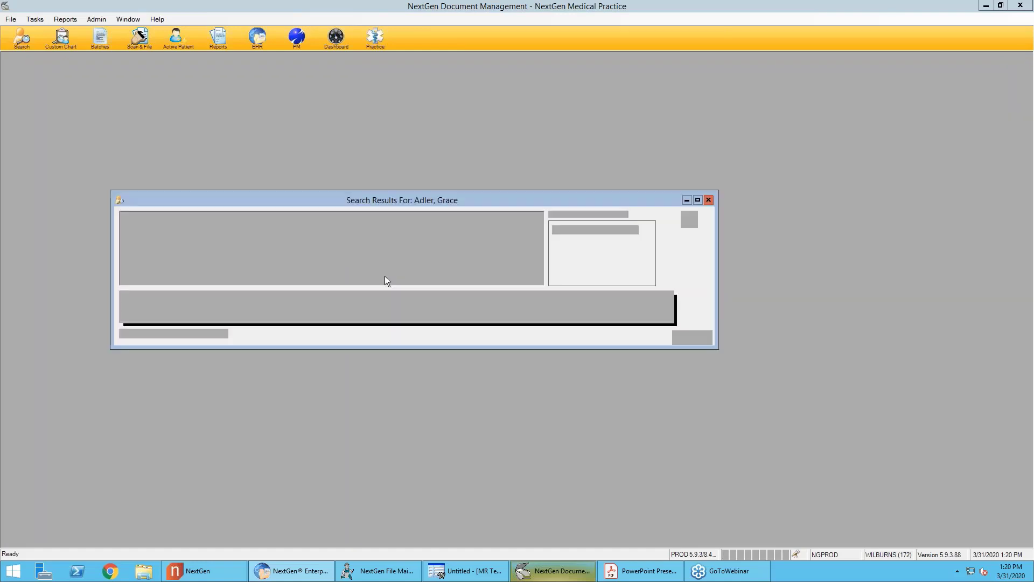
{"action": "left_click", "coordinate": [690, 338]}
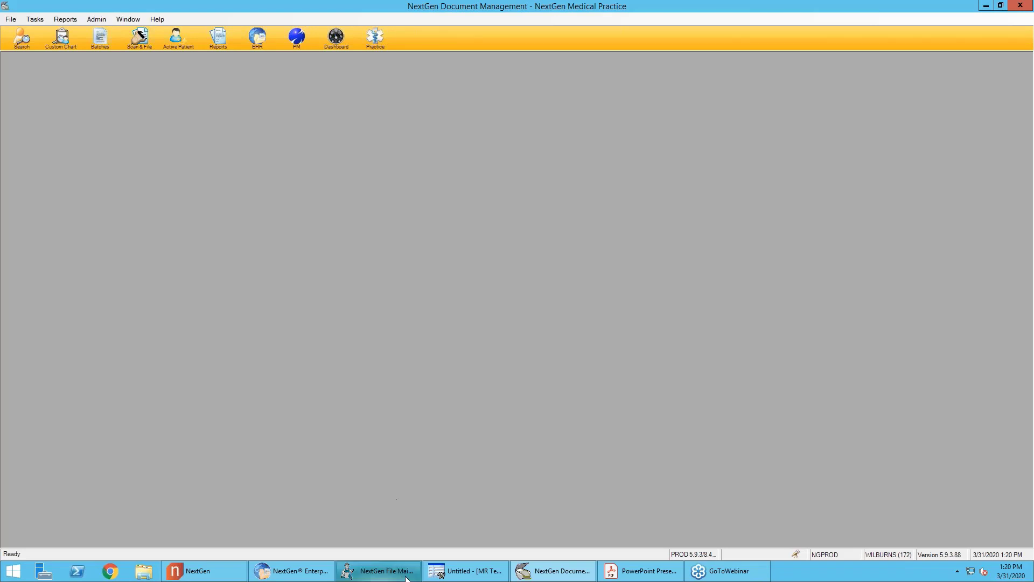
{"action": "left_click", "coordinate": [318, 570]}
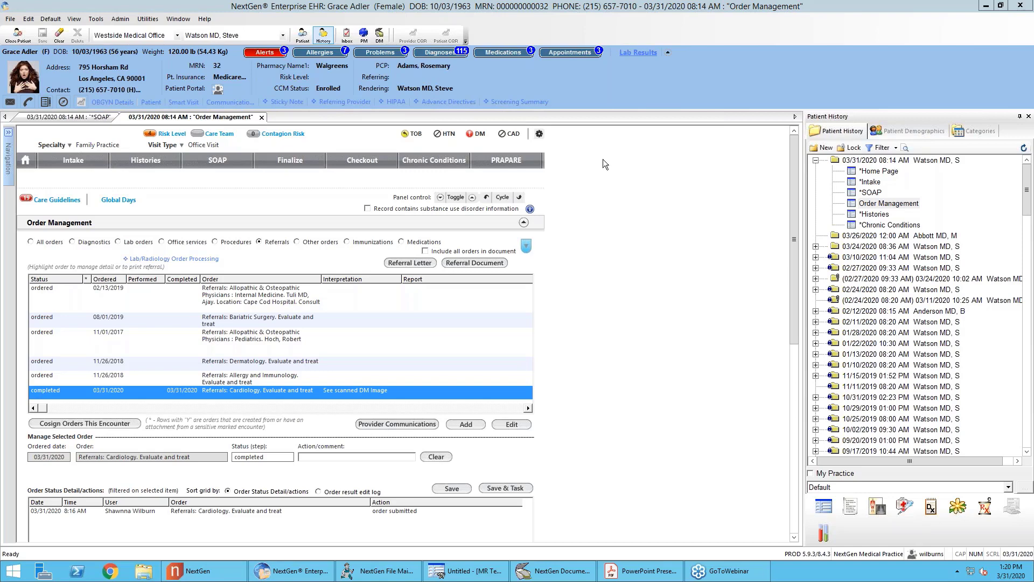
{"action": "left_click", "coordinate": [204, 19]}
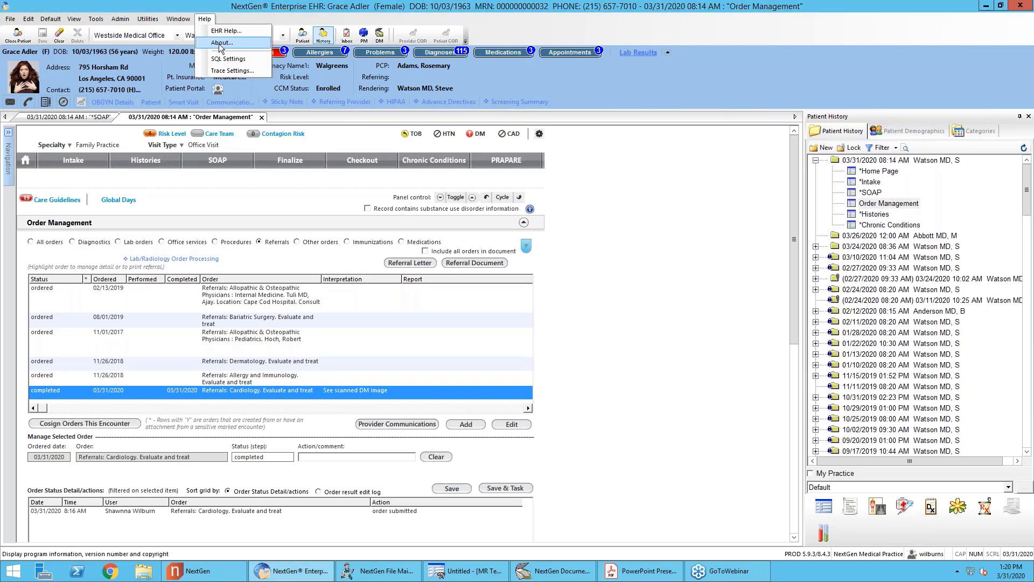
{"action": "left_click", "coordinate": [219, 43]}
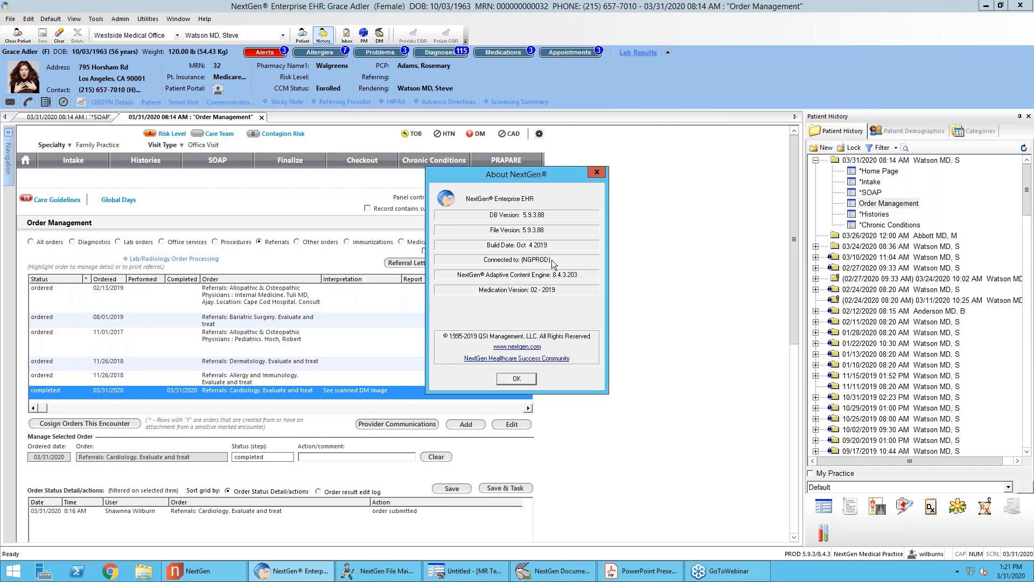
{"action": "left_click", "coordinate": [598, 173]}
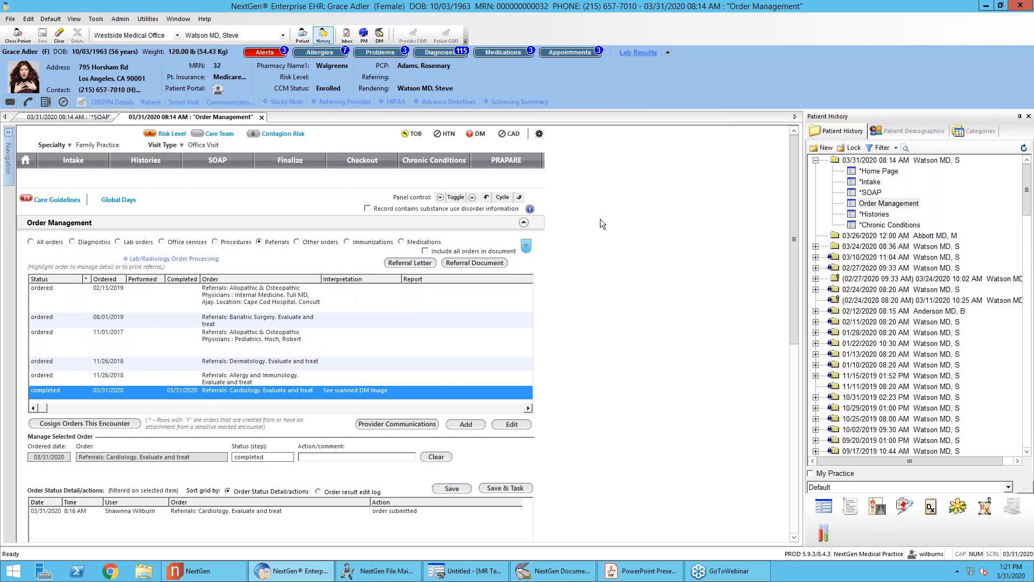
Step: View the order status details of the cardiology referral in Order Management and close them without saving changes
{"action": "scroll", "coordinate": [600, 219], "scroll_direction": "down", "scroll_amount": 3}
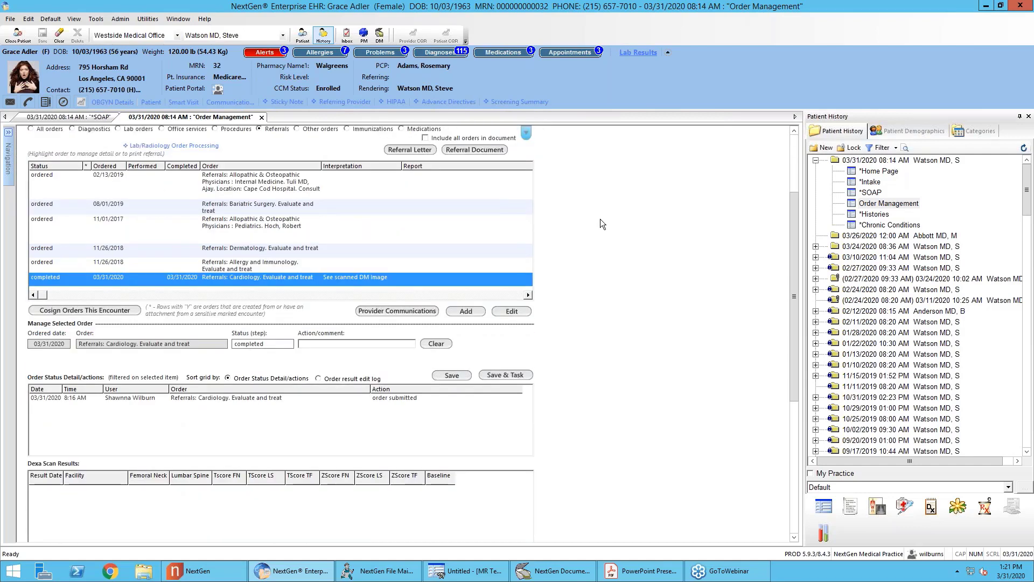
{"action": "scroll", "coordinate": [600, 218], "scroll_direction": "down", "scroll_amount": 6}
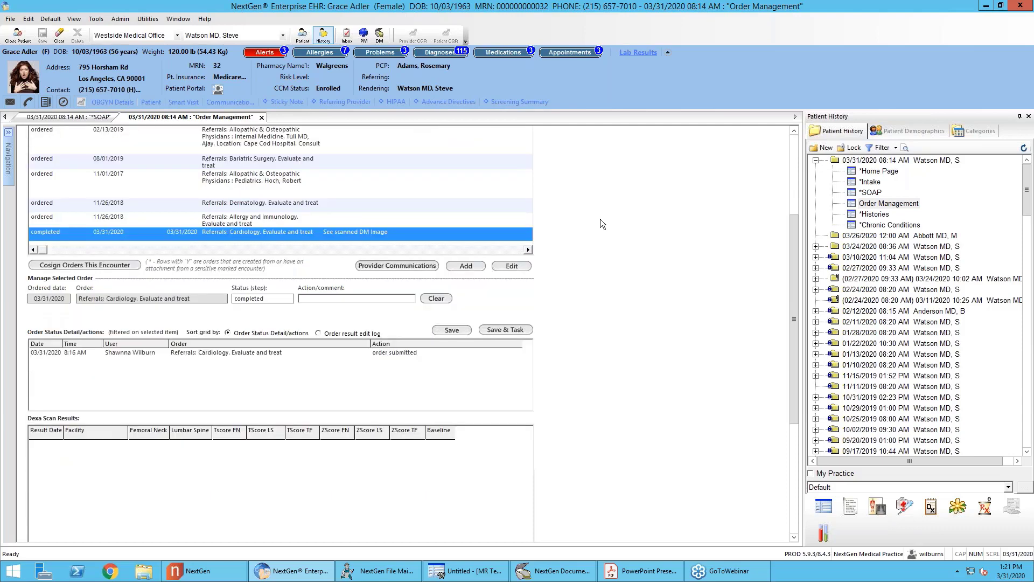
{"action": "scroll", "coordinate": [600, 219], "scroll_direction": "up", "scroll_amount": 5}
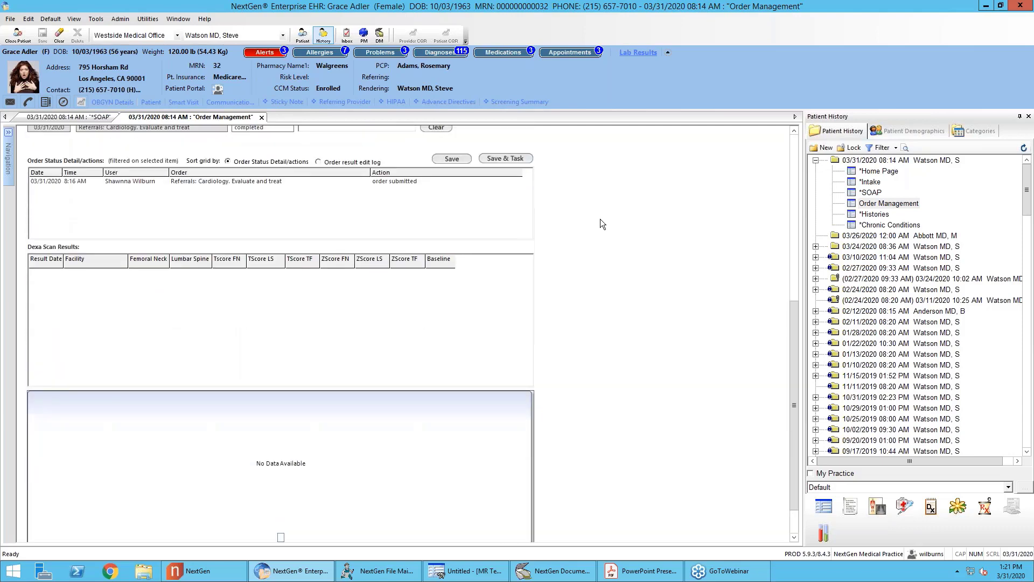
{"action": "scroll", "coordinate": [600, 218], "scroll_direction": "up", "scroll_amount": 1}
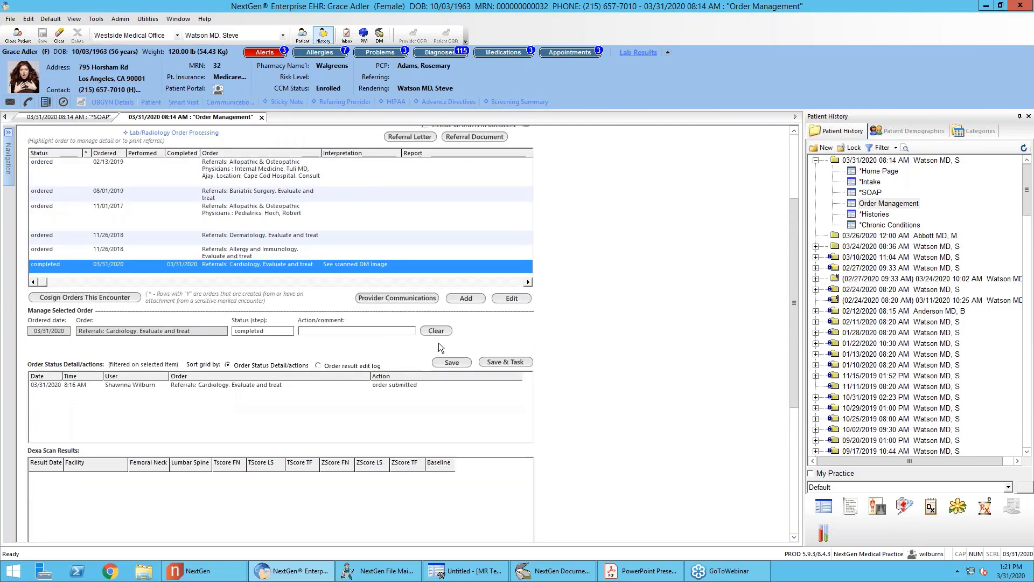
{"action": "double_click", "coordinate": [266, 384]}
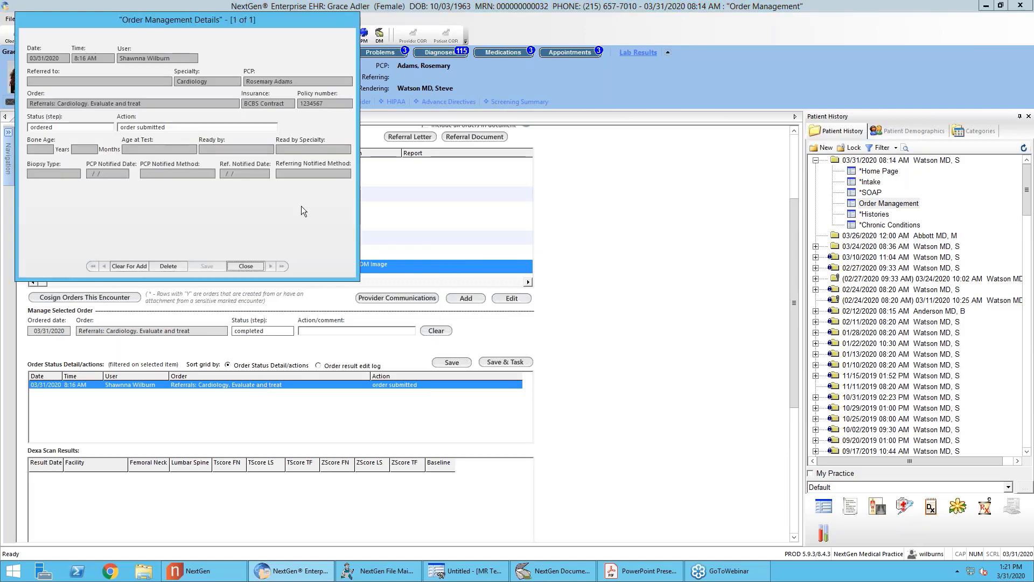
{"action": "left_click", "coordinate": [256, 267]}
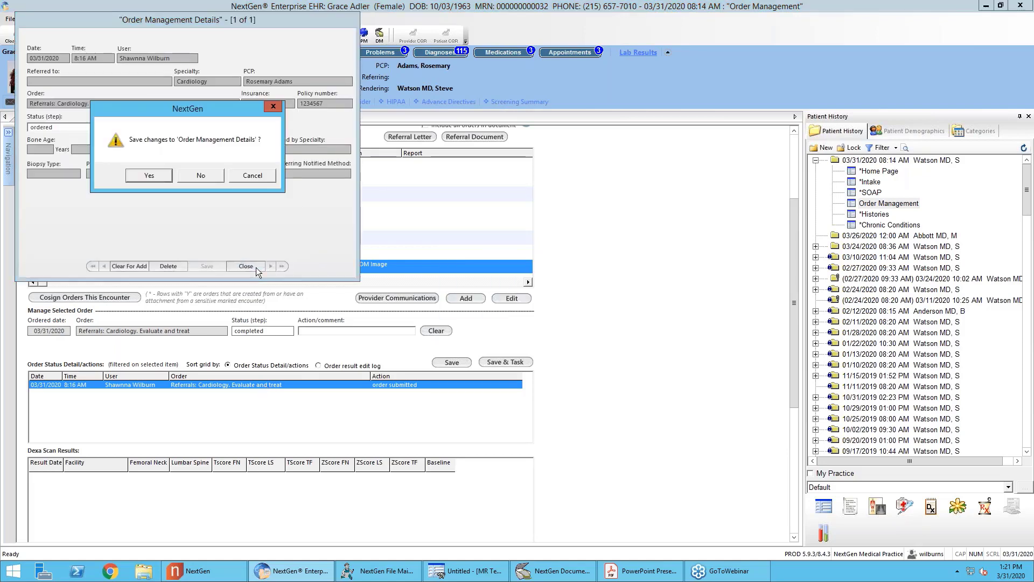
{"action": "left_click", "coordinate": [205, 180]}
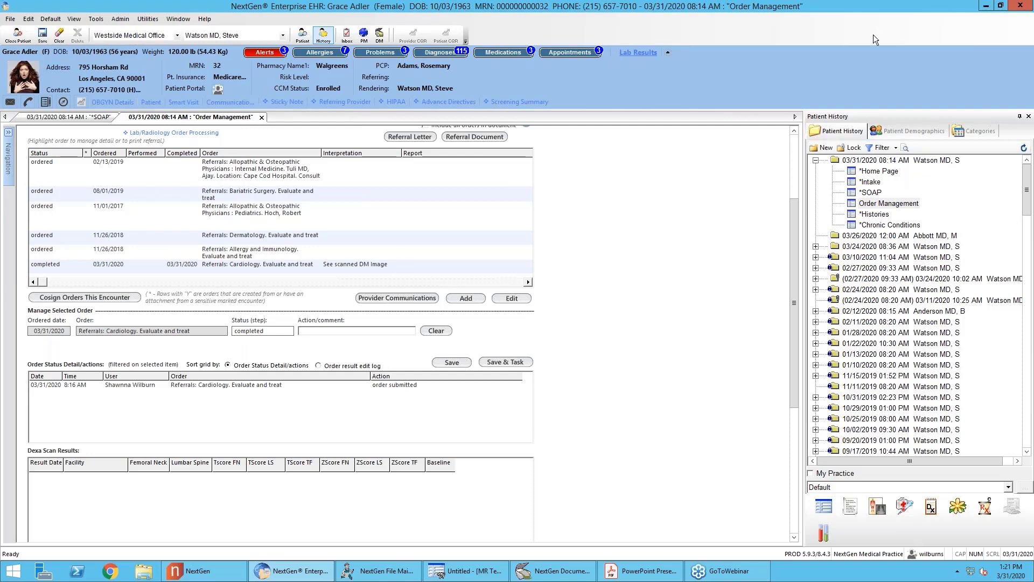
Step: Check the scanned documents in the patient's Cardiology category, return to the patient history and close Order Management
{"action": "left_click", "coordinate": [967, 130]}
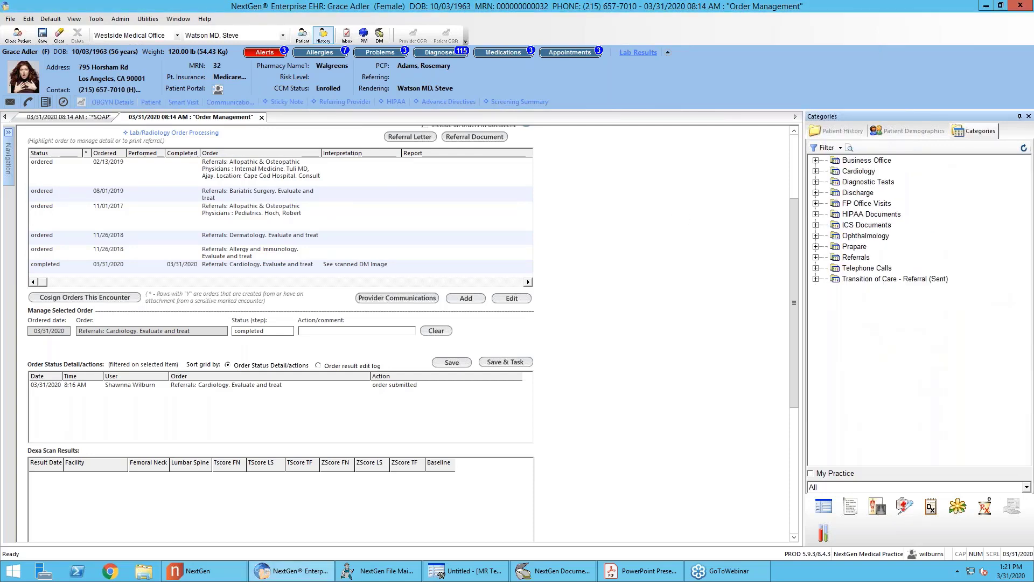
{"action": "left_click", "coordinate": [815, 171]}
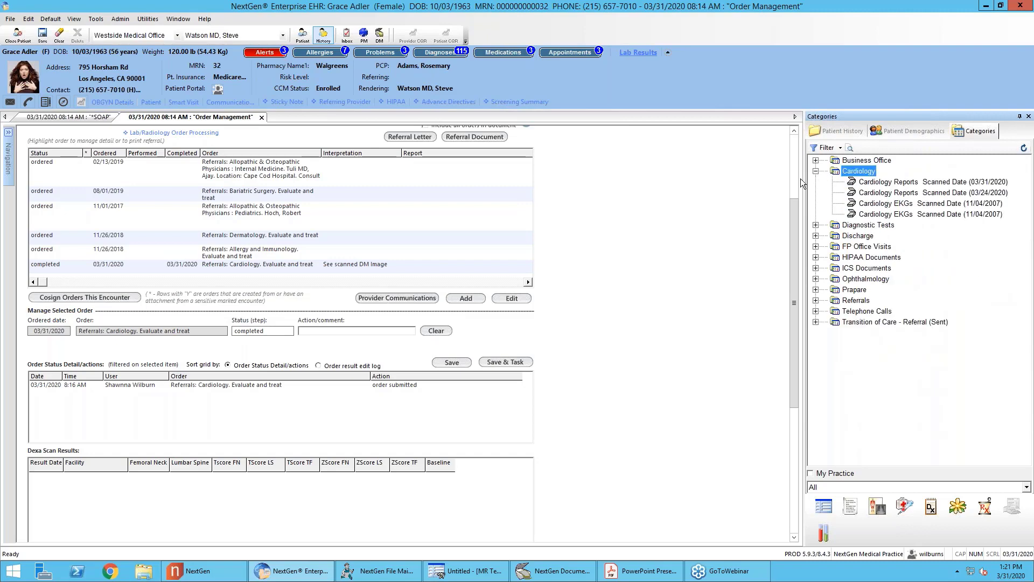
{"action": "left_click", "coordinate": [816, 171]}
{"action": "left_click", "coordinate": [826, 132]}
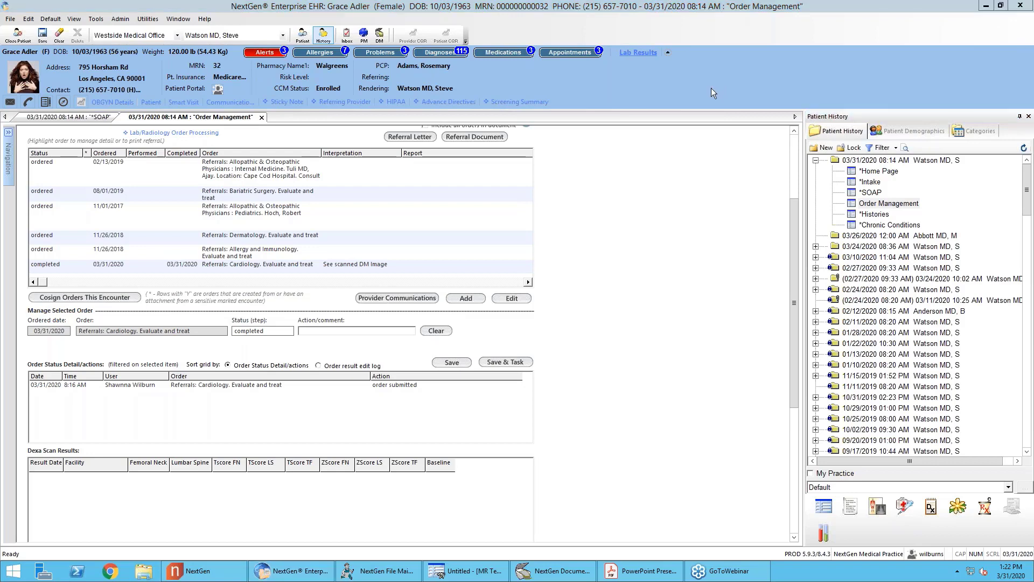
{"action": "left_click", "coordinate": [793, 151]}
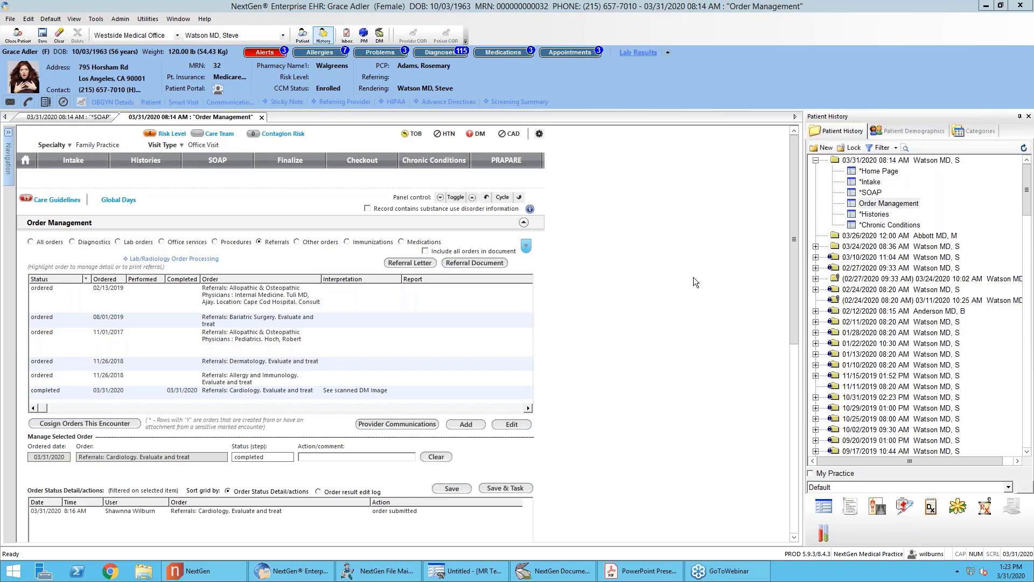
{"action": "left_click", "coordinate": [261, 118]}
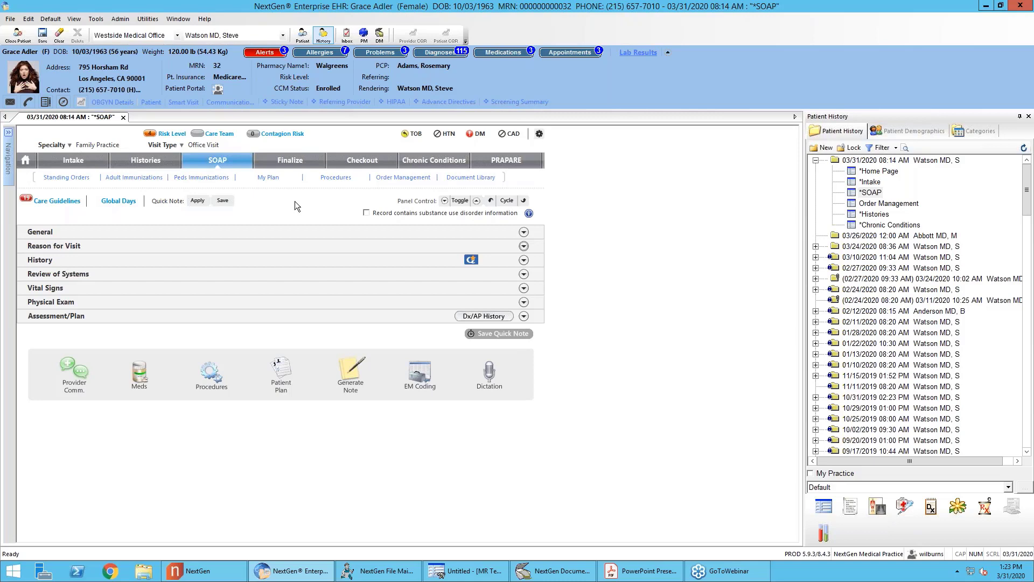
Step: View the patient's lab results and orders summary in the Order Module and close it
{"action": "left_click", "coordinate": [818, 535]}
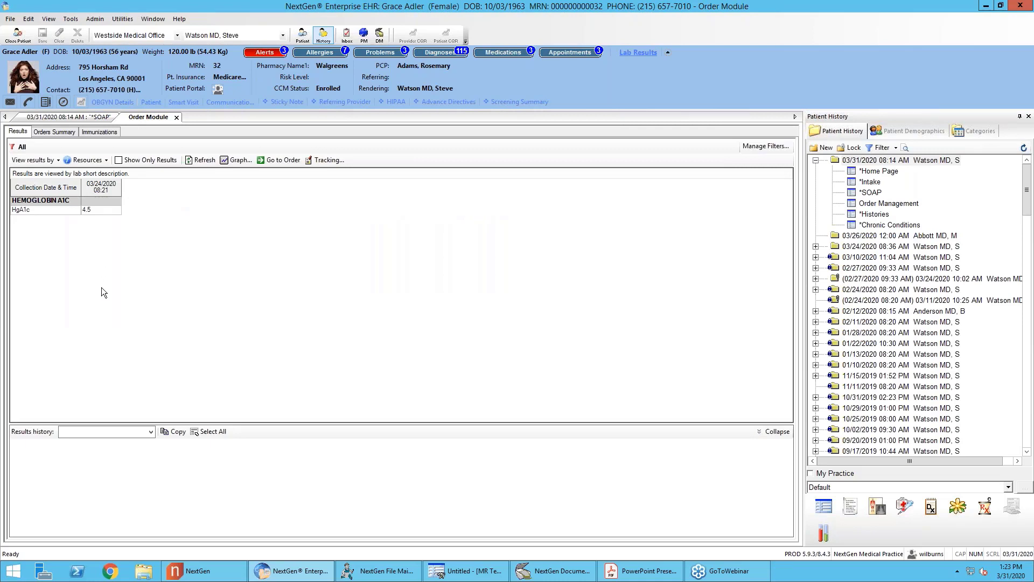
{"action": "left_click", "coordinate": [64, 135]}
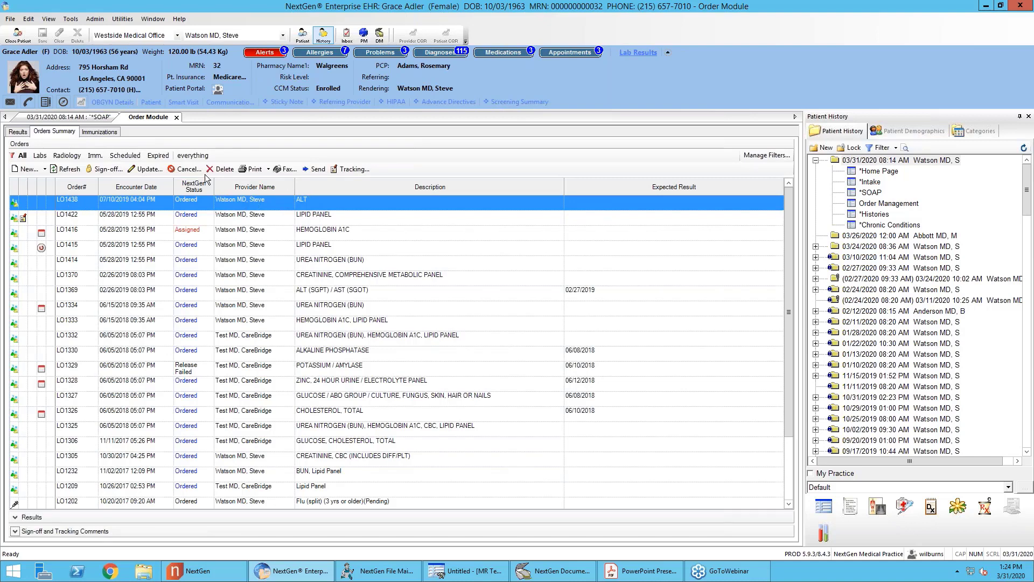
{"action": "left_click", "coordinate": [25, 132]}
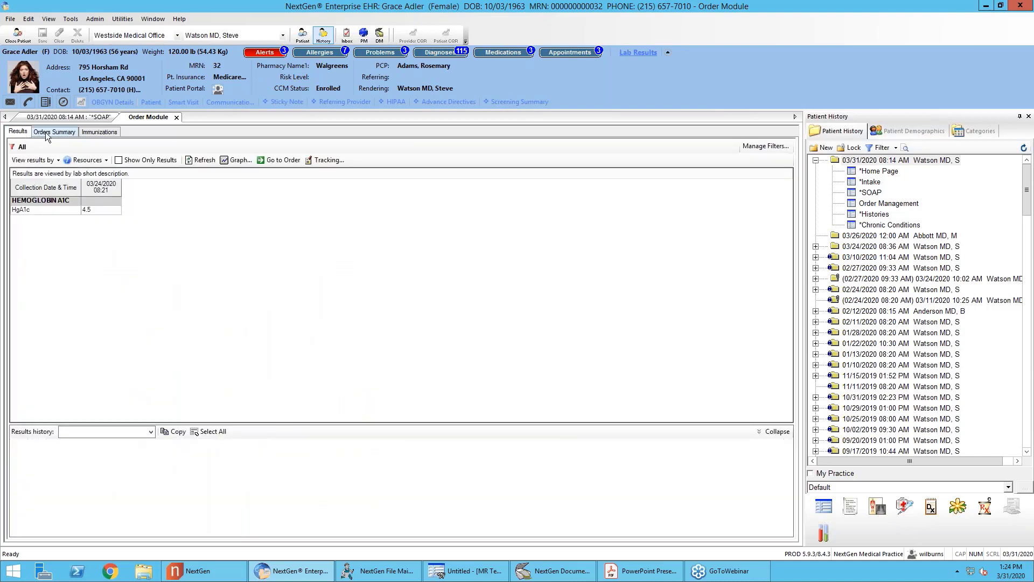
{"action": "left_click", "coordinate": [46, 131]}
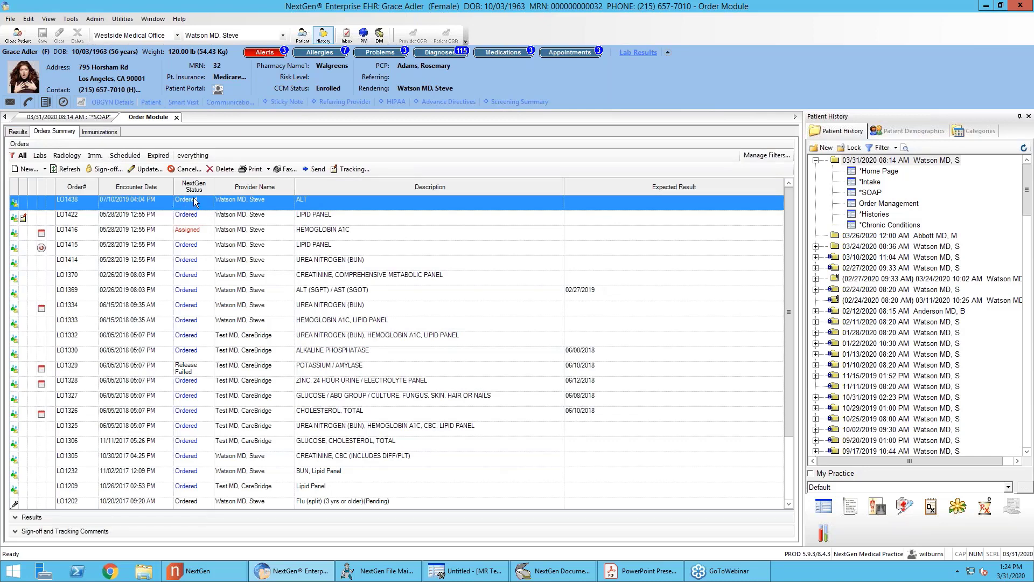
{"action": "left_click", "coordinate": [22, 134]}
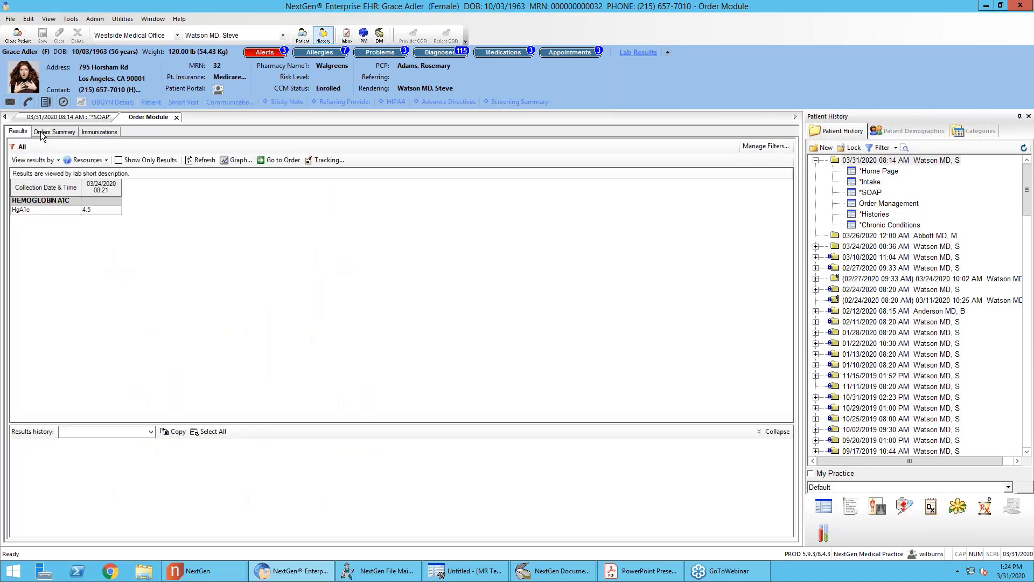
{"action": "left_click", "coordinate": [176, 118]}
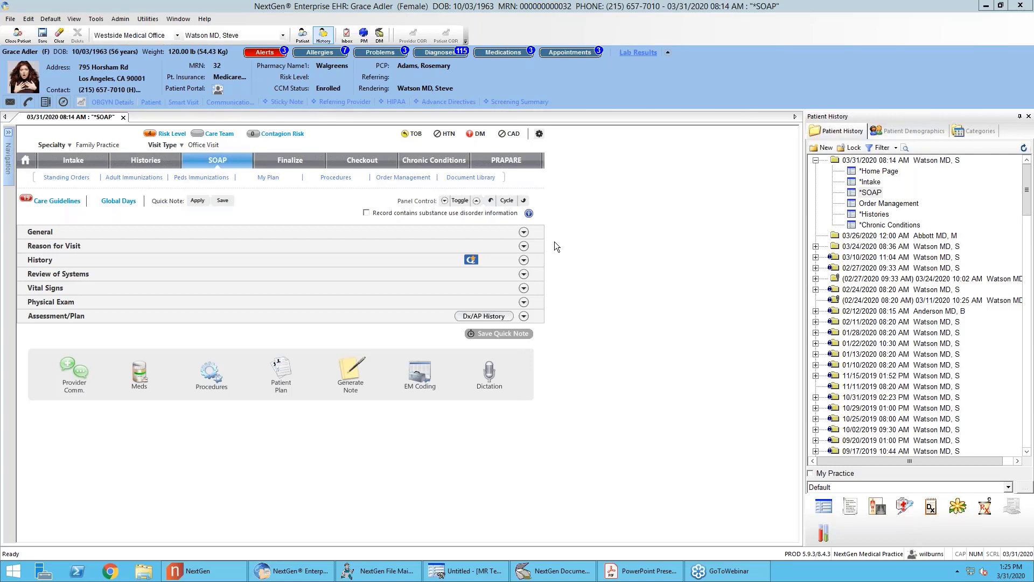
Step: Open Chronic Conditions from the SOAP Reason for Visit section and enter the overall HPI comment "This comment applies to all problems."
{"action": "left_click", "coordinate": [524, 246]}
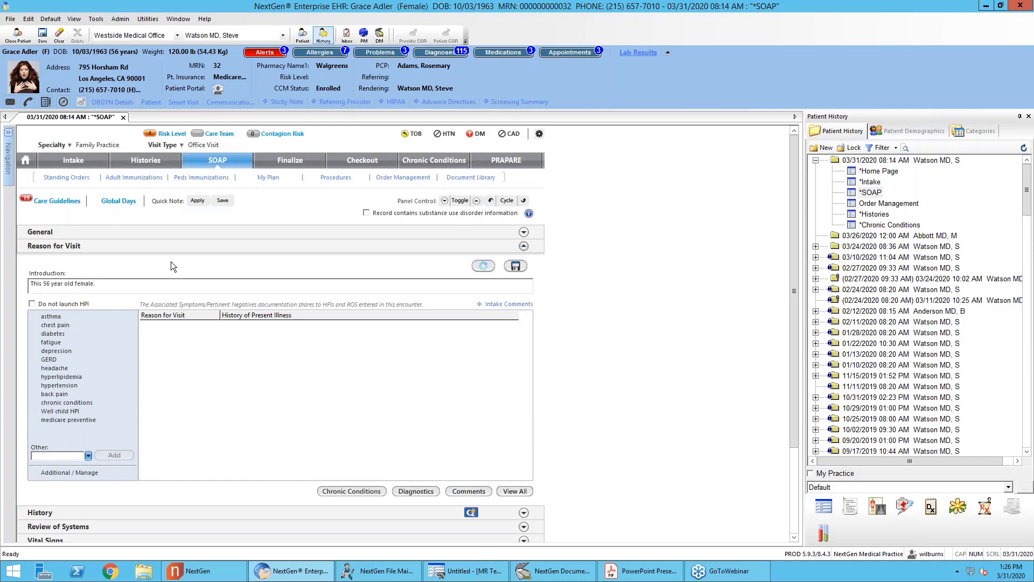
{"action": "left_click", "coordinate": [524, 246]}
{"action": "left_click", "coordinate": [524, 246]}
{"action": "left_click", "coordinate": [342, 491]}
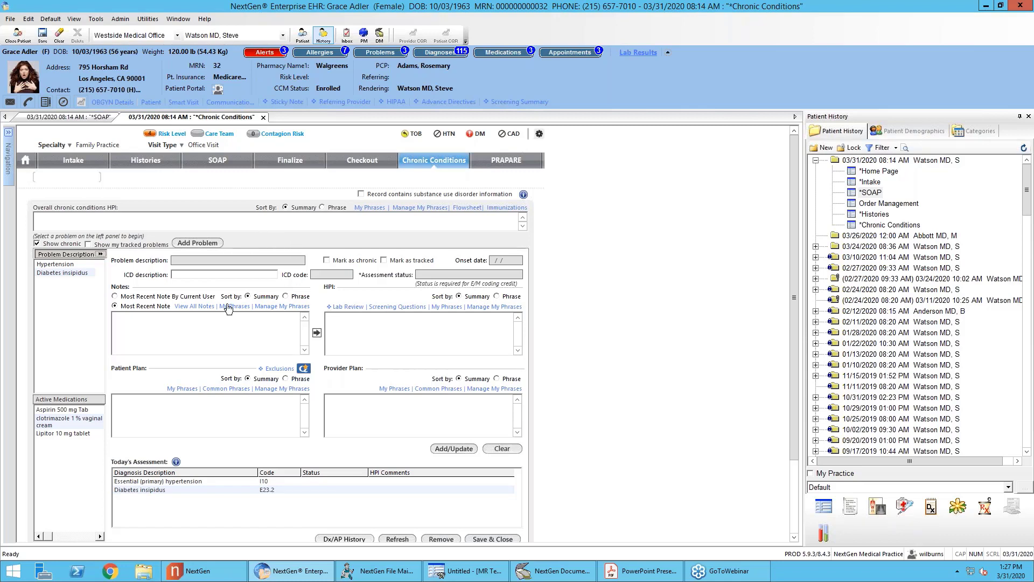
{"action": "left_click", "coordinate": [109, 221]}
{"action": "type", "text": "This comment applies to all problems."}
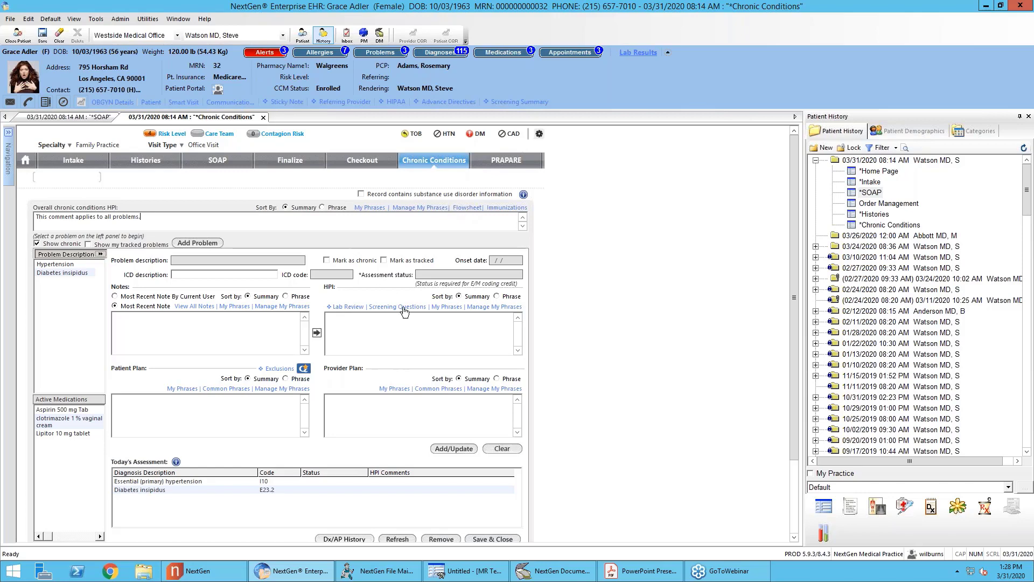
Step: Examine the Diabetes flowsheet across the patient's past encounters and close it without saving
{"action": "left_click", "coordinate": [468, 208]}
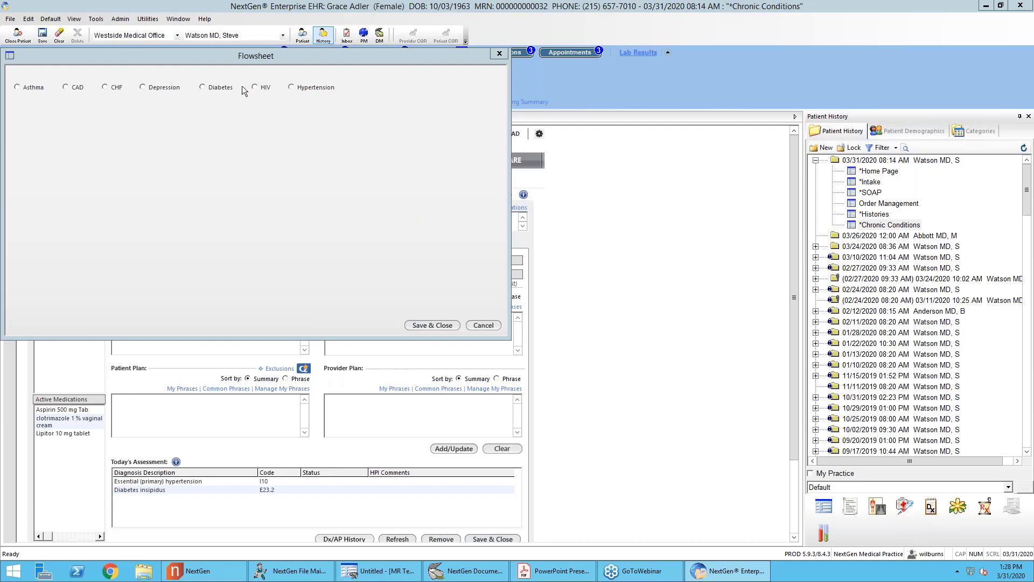
{"action": "left_click", "coordinate": [208, 87]}
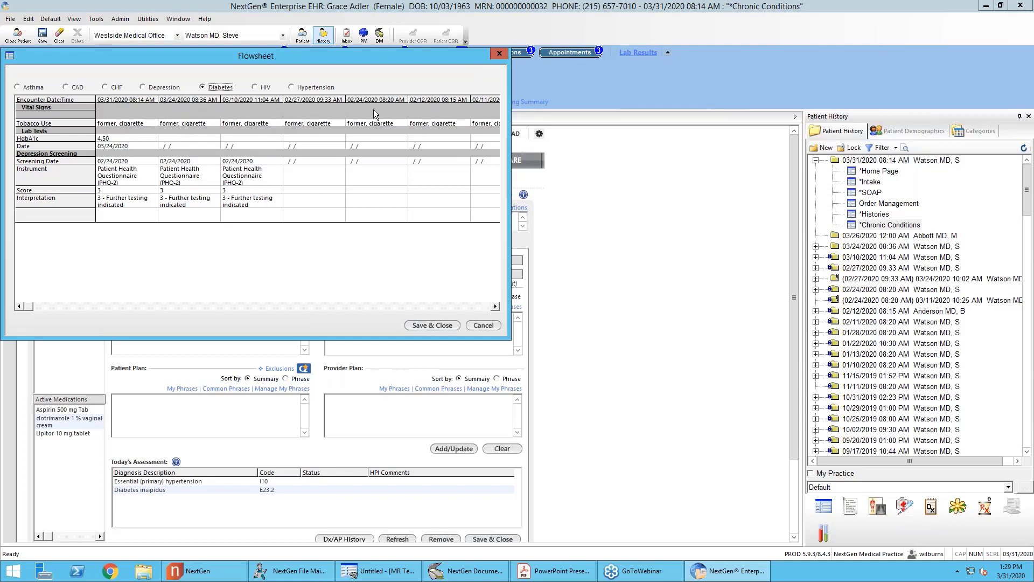
{"action": "left_click", "coordinate": [495, 306]}
{"action": "left_click", "coordinate": [496, 306]}
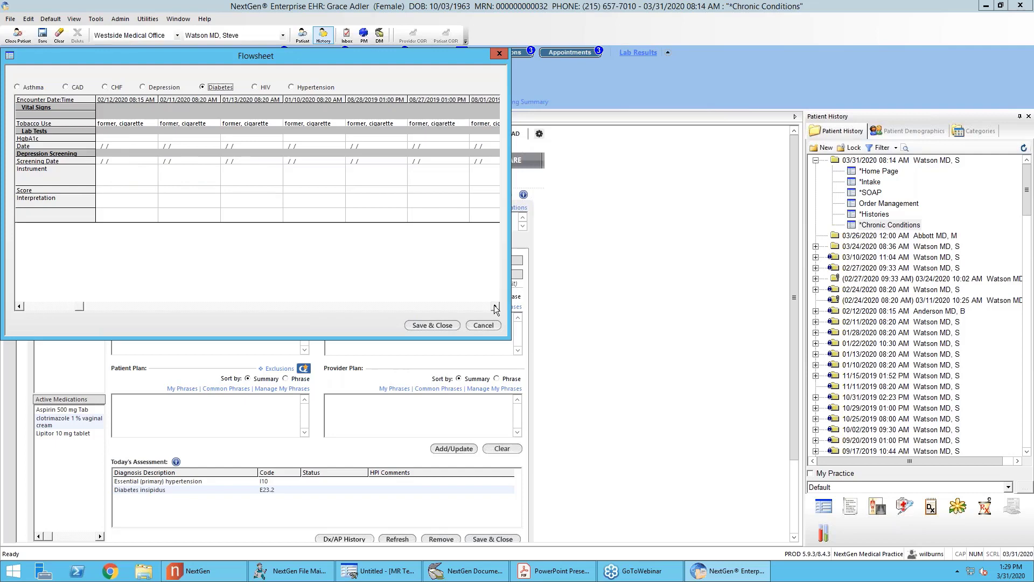
{"action": "left_click", "coordinate": [495, 306]}
{"action": "left_click", "coordinate": [495, 306]}
{"action": "left_click", "coordinate": [496, 306]}
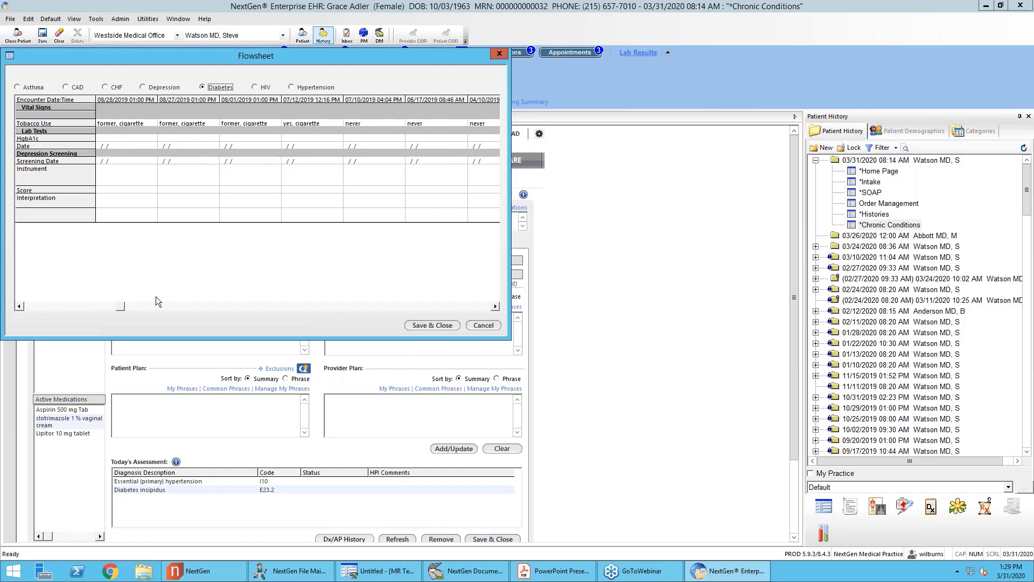
{"action": "left_click", "coordinate": [18, 306]}
{"action": "left_click", "coordinate": [499, 53]}
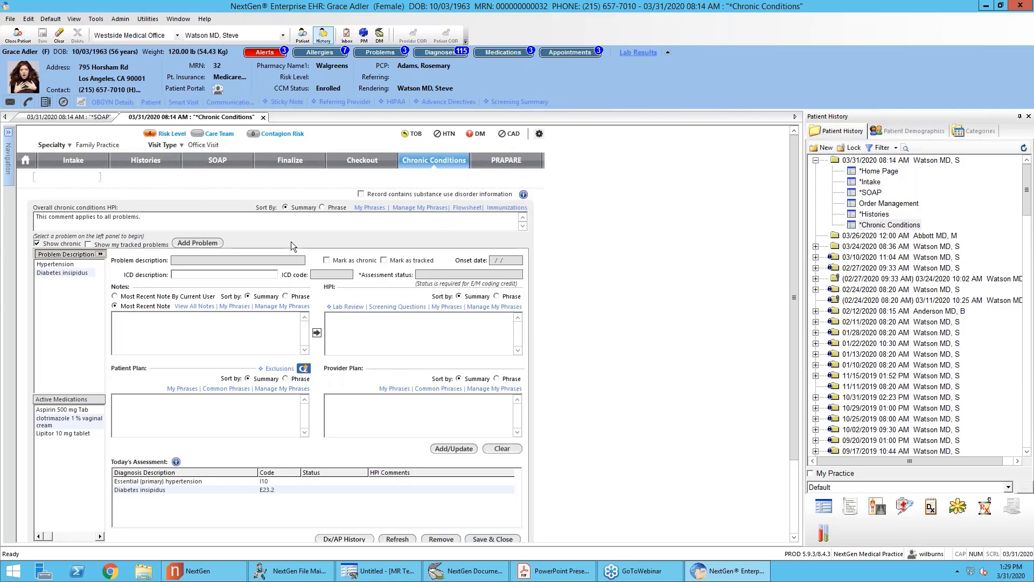
Step: Select the Diabetes insipidus problem, keep its notes on Most Recent Note and view all its problem notes
{"action": "left_click", "coordinate": [79, 273]}
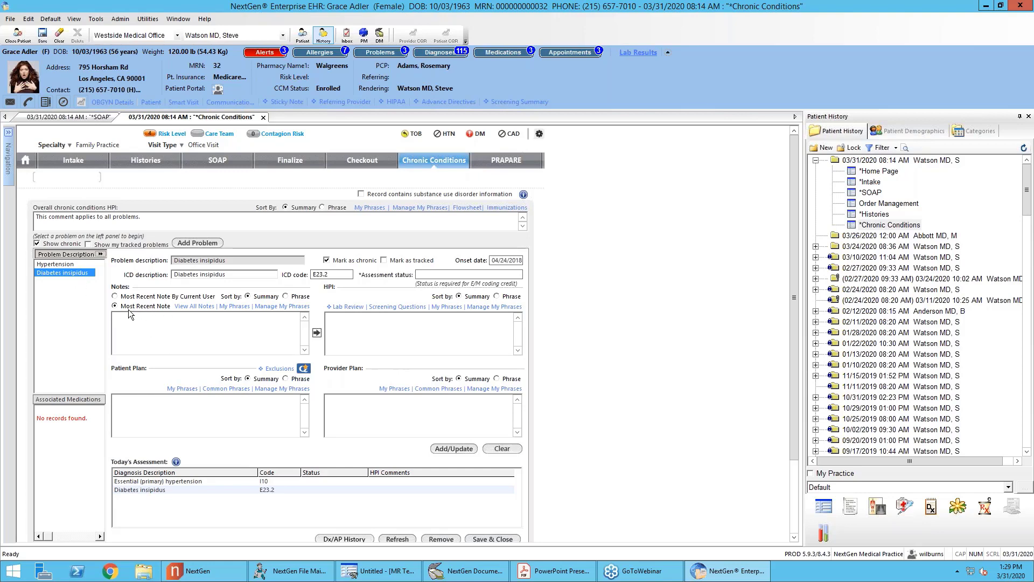
{"action": "left_click", "coordinate": [115, 296]}
{"action": "left_click", "coordinate": [115, 306]}
{"action": "left_click", "coordinate": [194, 305]}
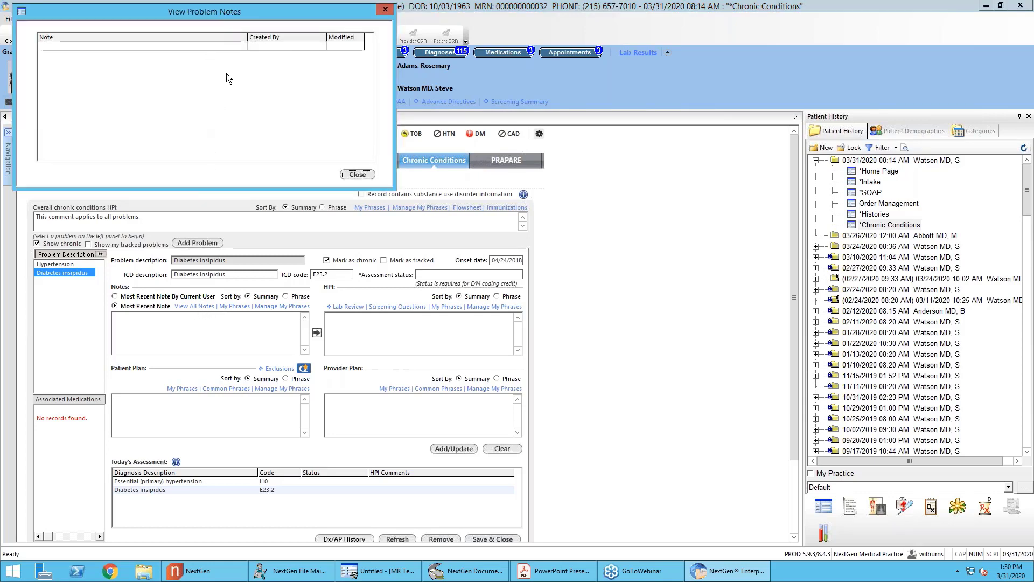
{"action": "left_click", "coordinate": [355, 173]}
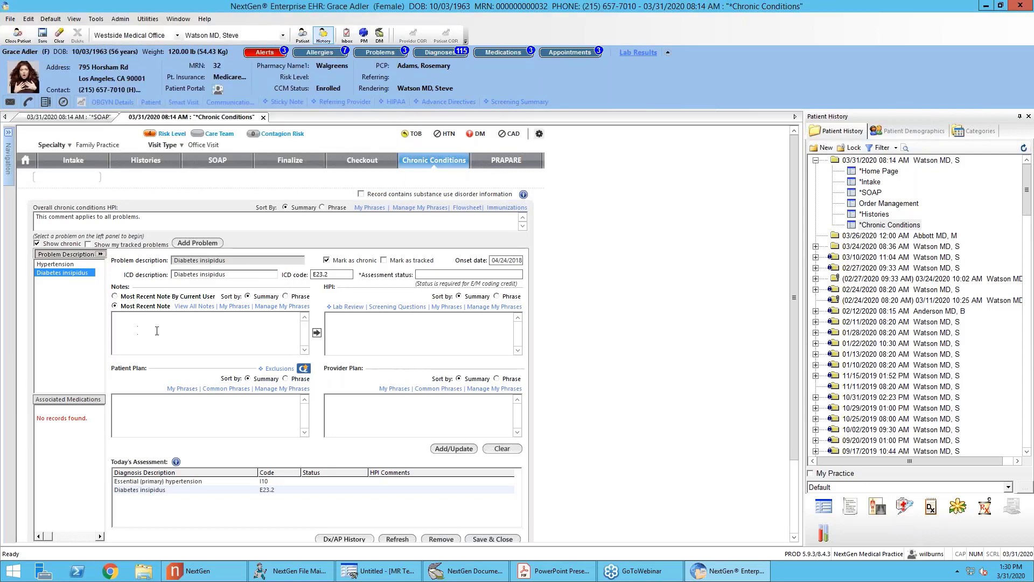
{"action": "left_click", "coordinate": [195, 306]}
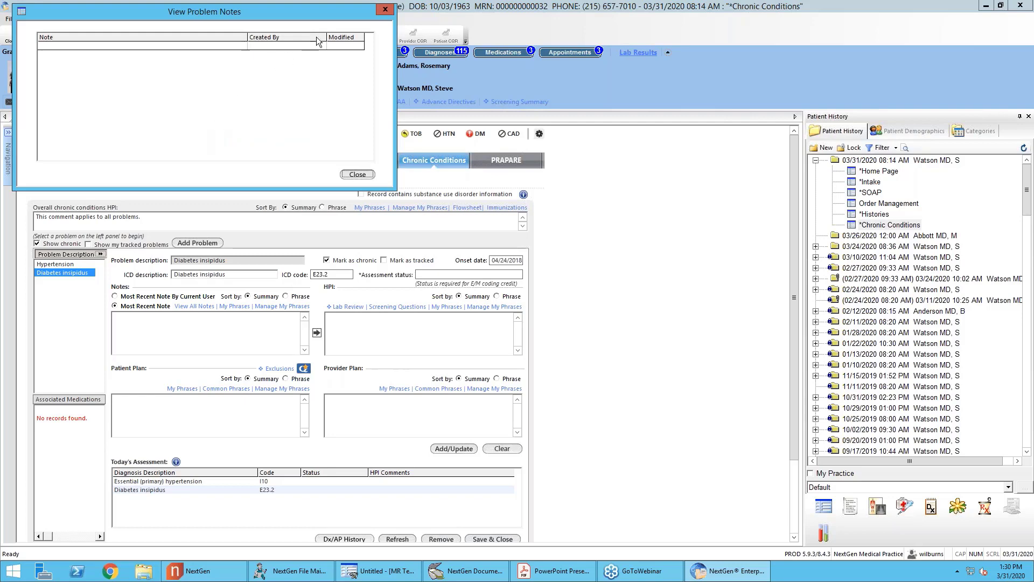
{"action": "left_click", "coordinate": [386, 11]}
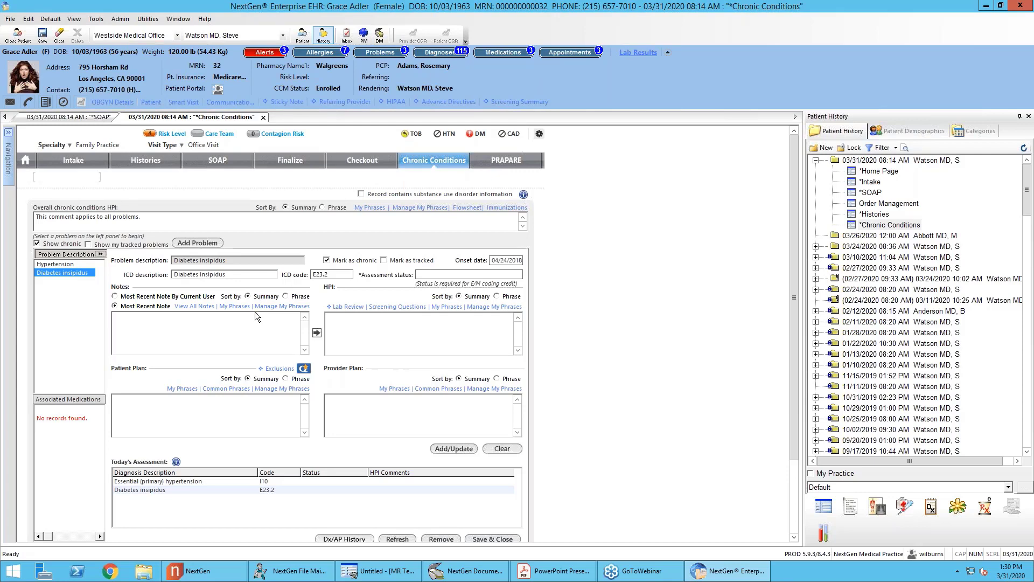
{"action": "left_click", "coordinate": [179, 308]}
{"action": "left_click", "coordinate": [365, 176]}
Step: Set the assessment status of Diabetes insipidus to Controlled
{"action": "left_click", "coordinate": [419, 274]}
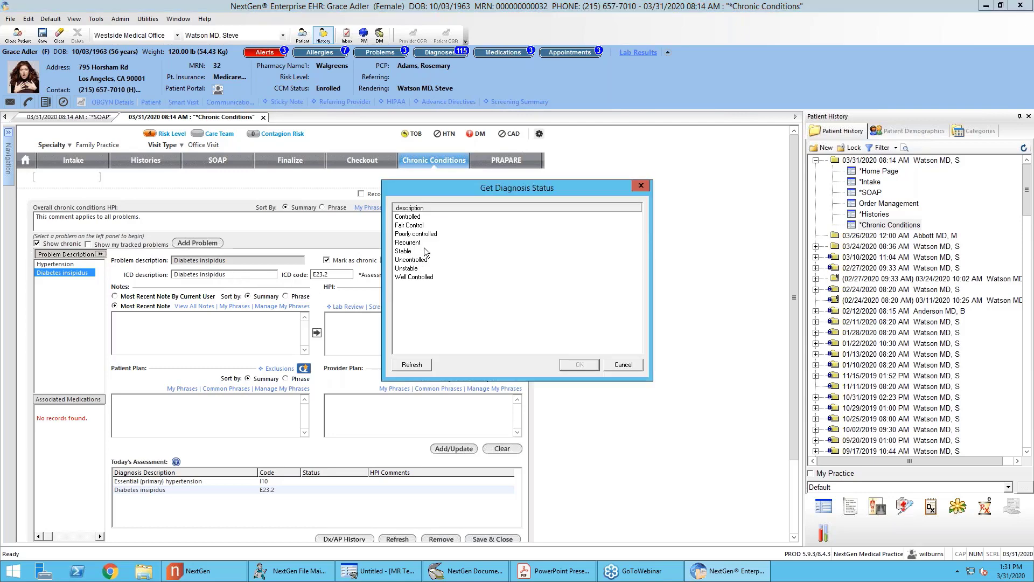
{"action": "left_click", "coordinate": [414, 218]}
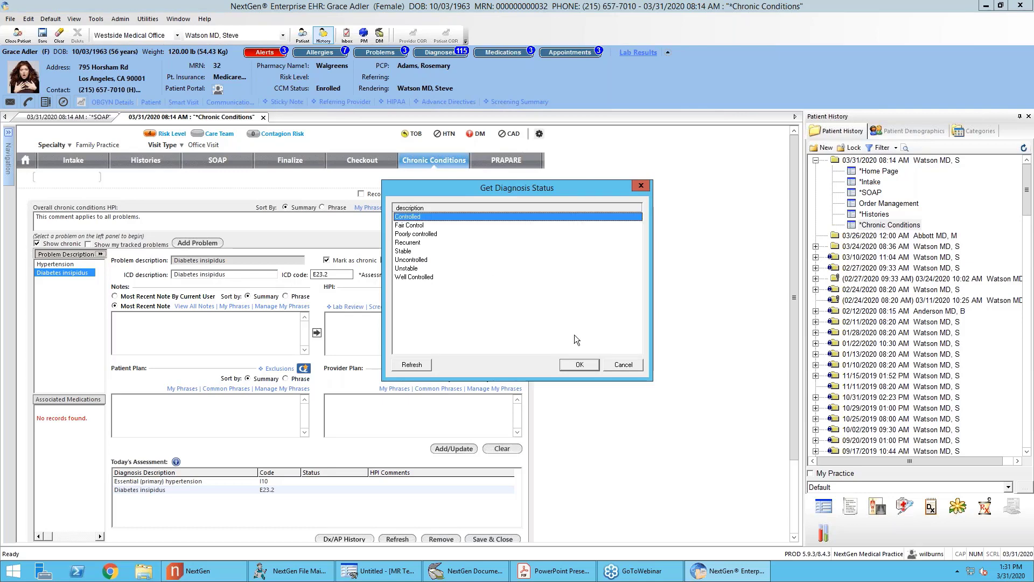
{"action": "left_click", "coordinate": [578, 364]}
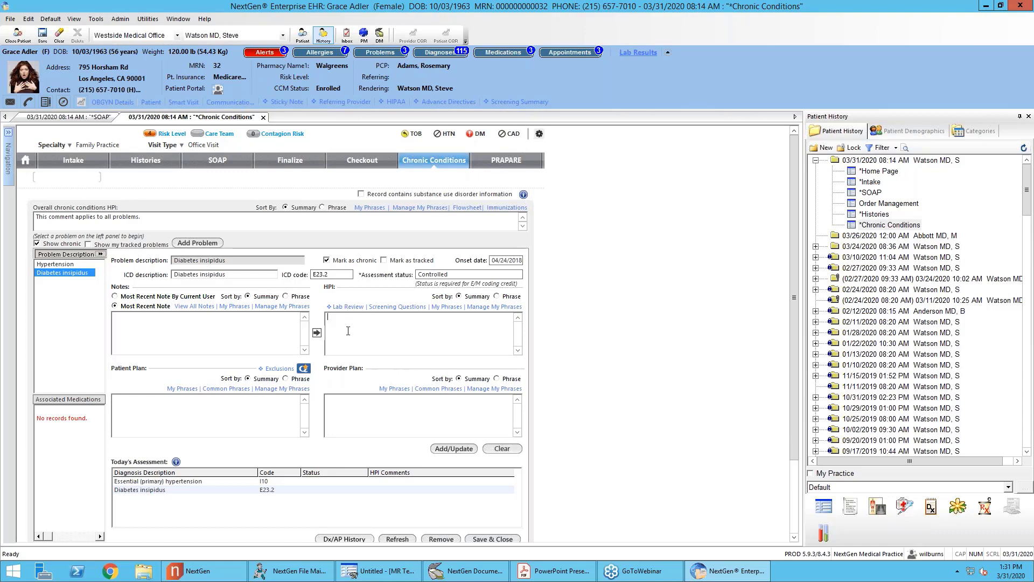
Step: View the lab review and the Essential (primary) hypertension screening questions, closing both without saving
{"action": "left_click", "coordinate": [344, 306]}
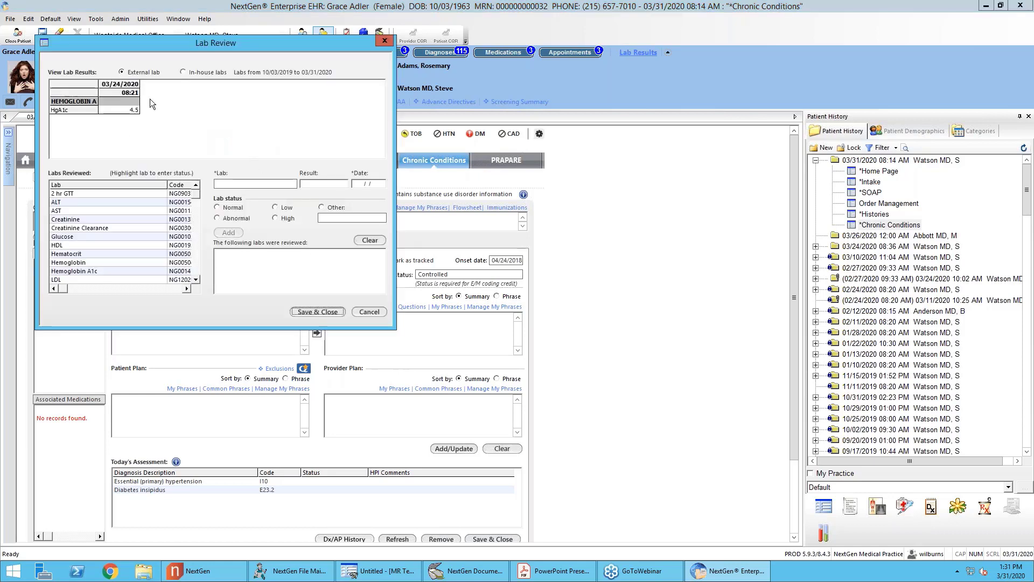
{"action": "left_click", "coordinate": [385, 40]}
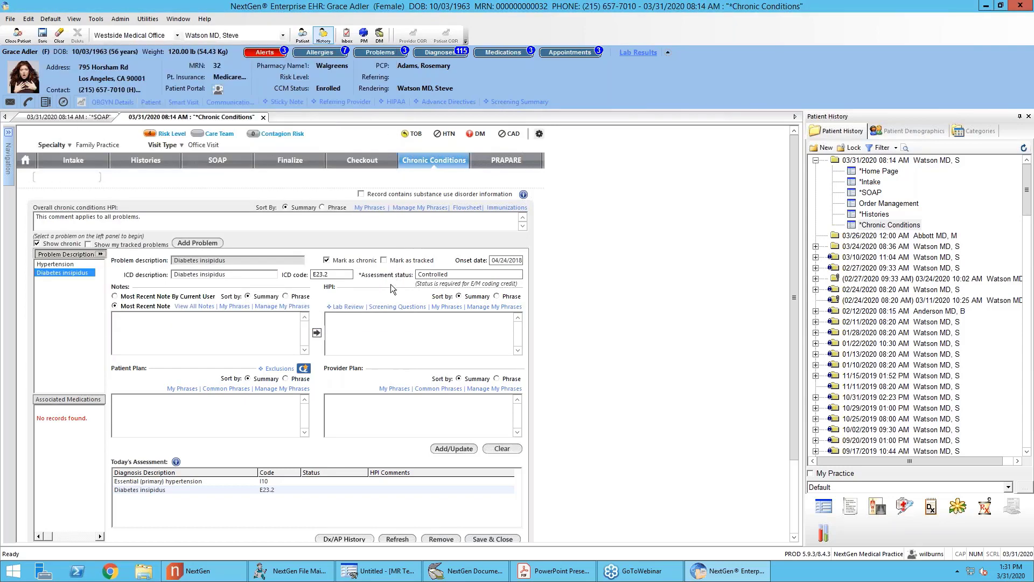
{"action": "left_click", "coordinate": [391, 307]}
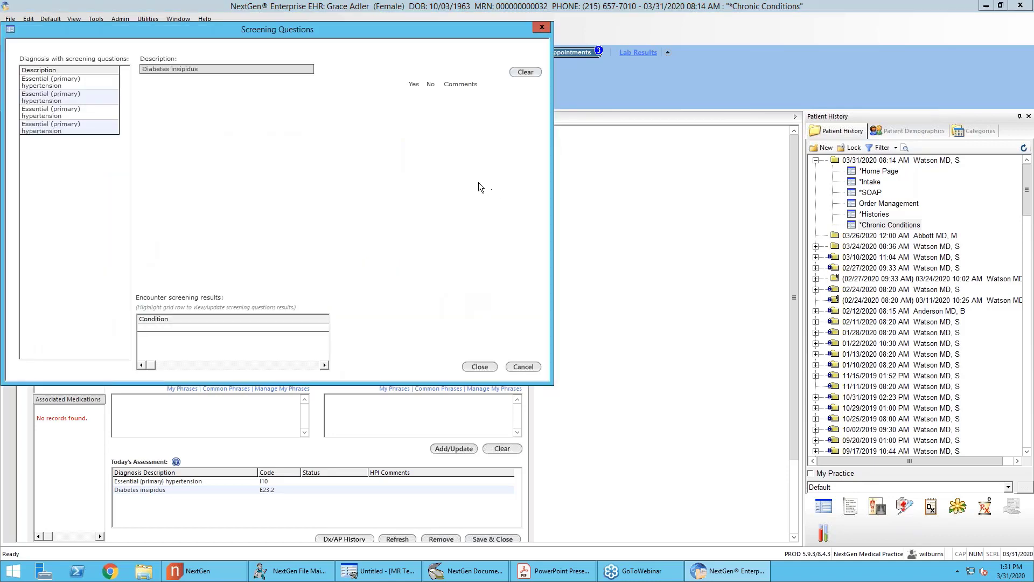
{"action": "left_click", "coordinate": [90, 129]}
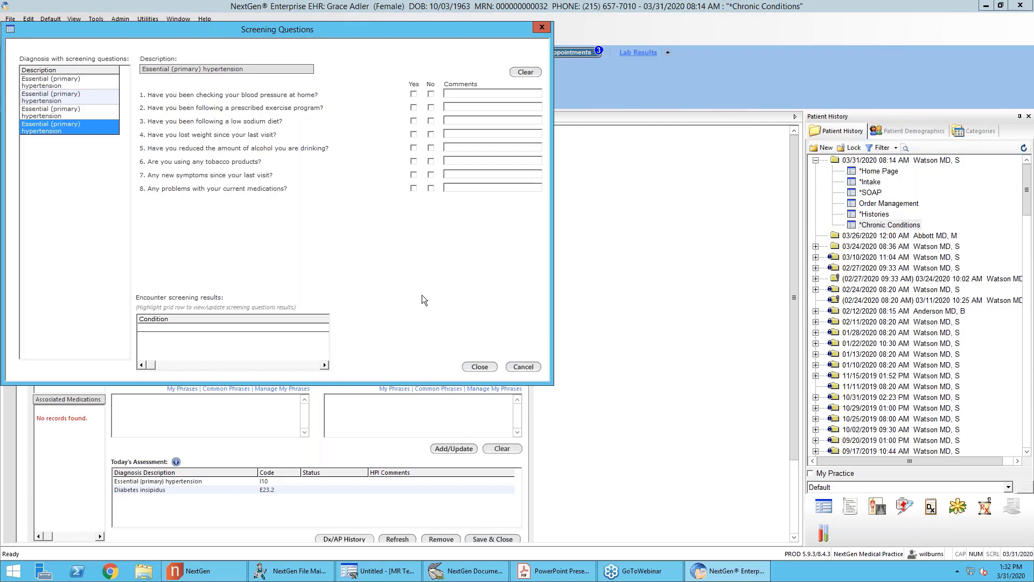
{"action": "left_click", "coordinate": [521, 366]}
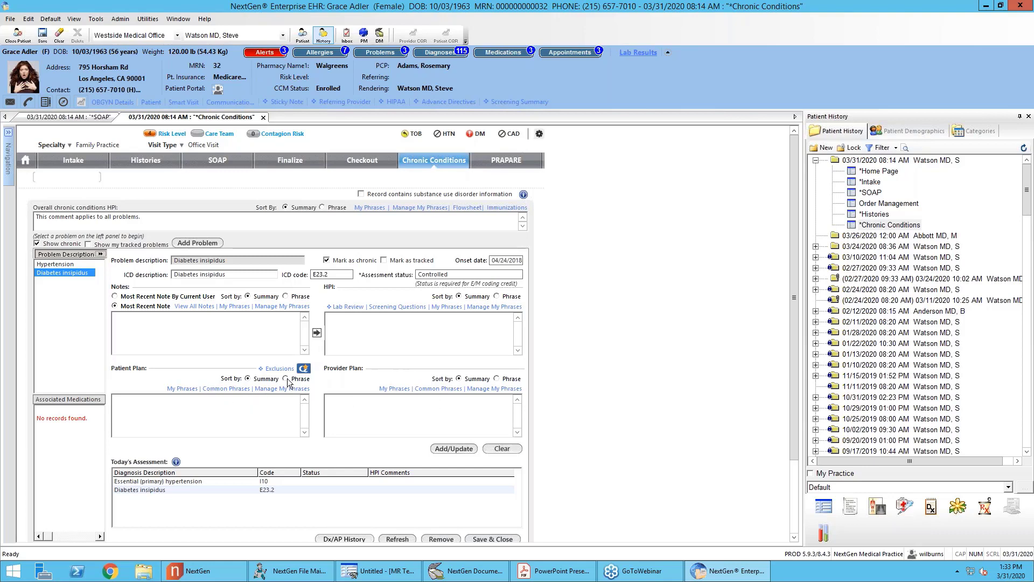
Step: Update today's assessment with the Diabetes insipidus entry, reload that entry for review and select the Hypertension problem
{"action": "left_click", "coordinate": [448, 449]}
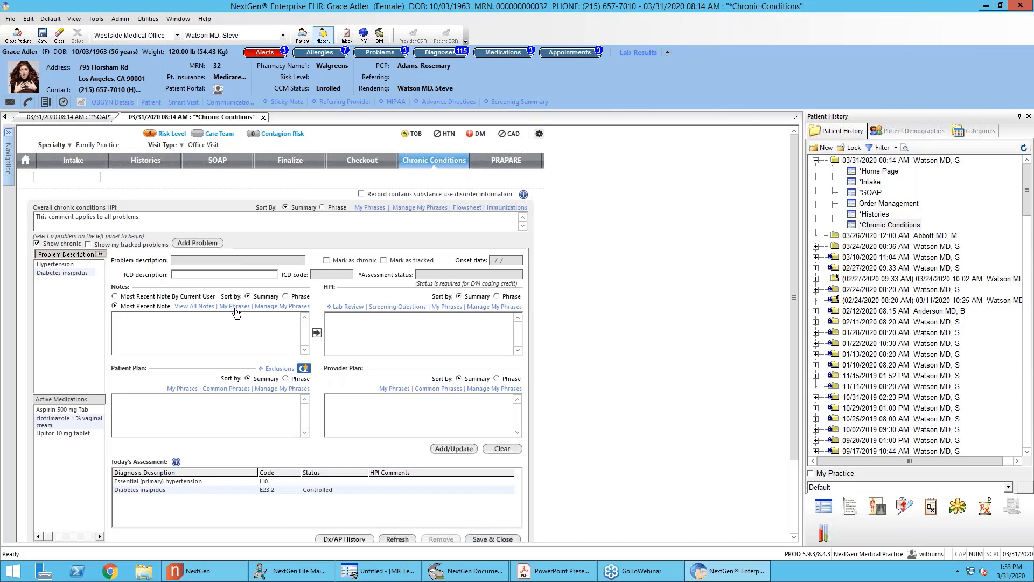
{"action": "left_click", "coordinate": [174, 490]}
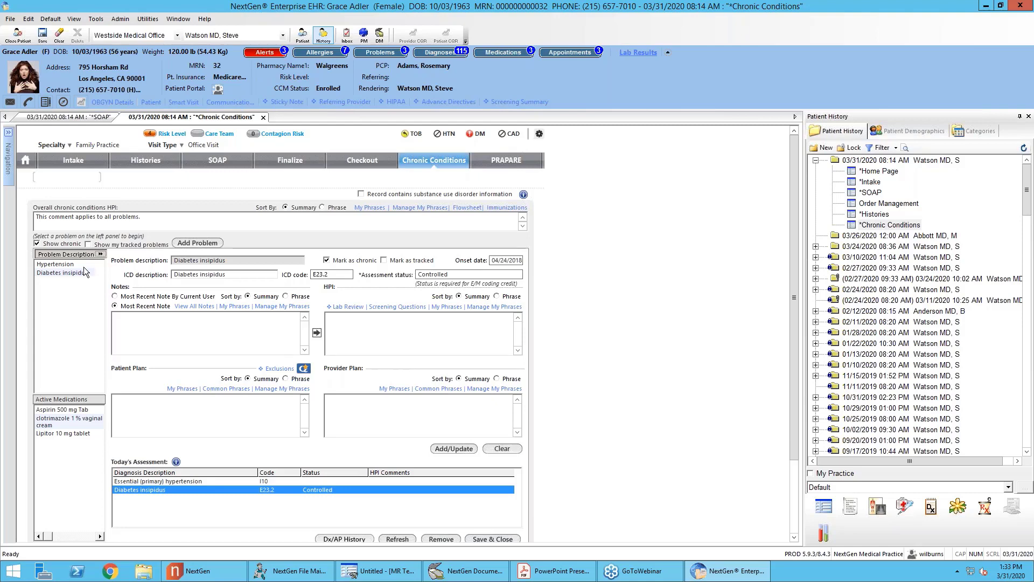
{"action": "left_click", "coordinate": [56, 264]}
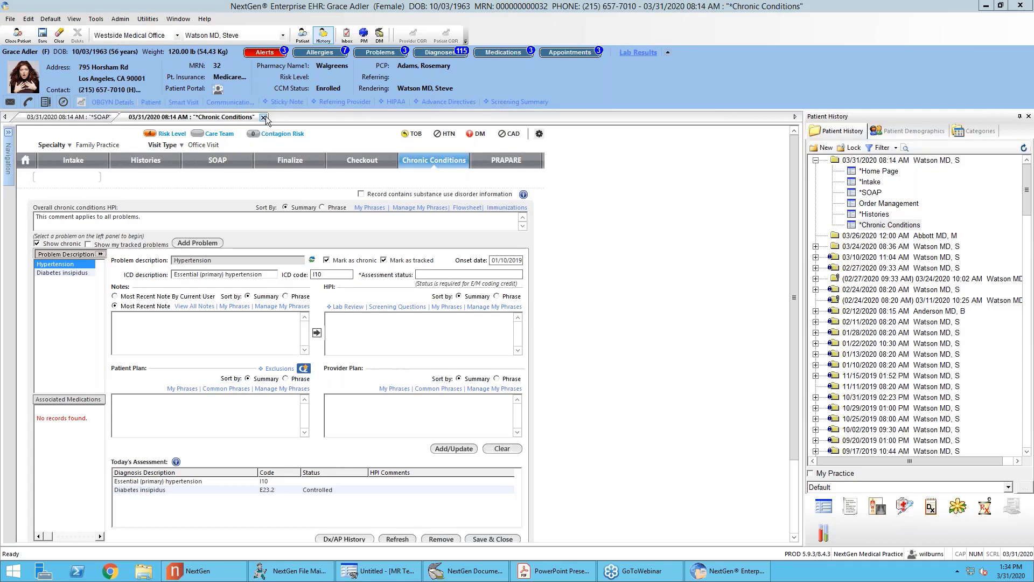
Step: Close the Chronic Conditions template and start a new prescription in the Medications module
{"action": "left_click", "coordinate": [263, 118]}
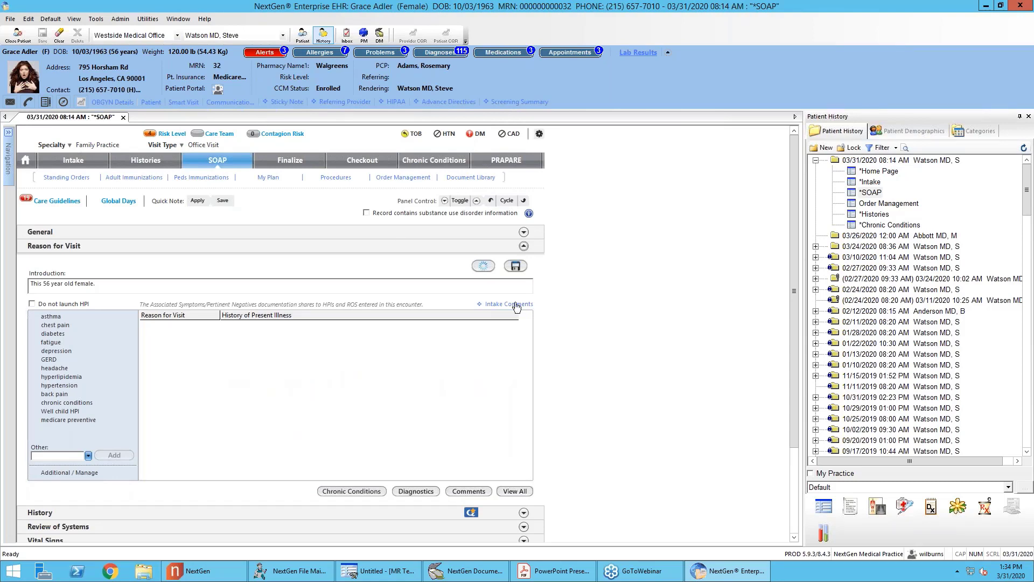
{"action": "left_click", "coordinate": [983, 511]}
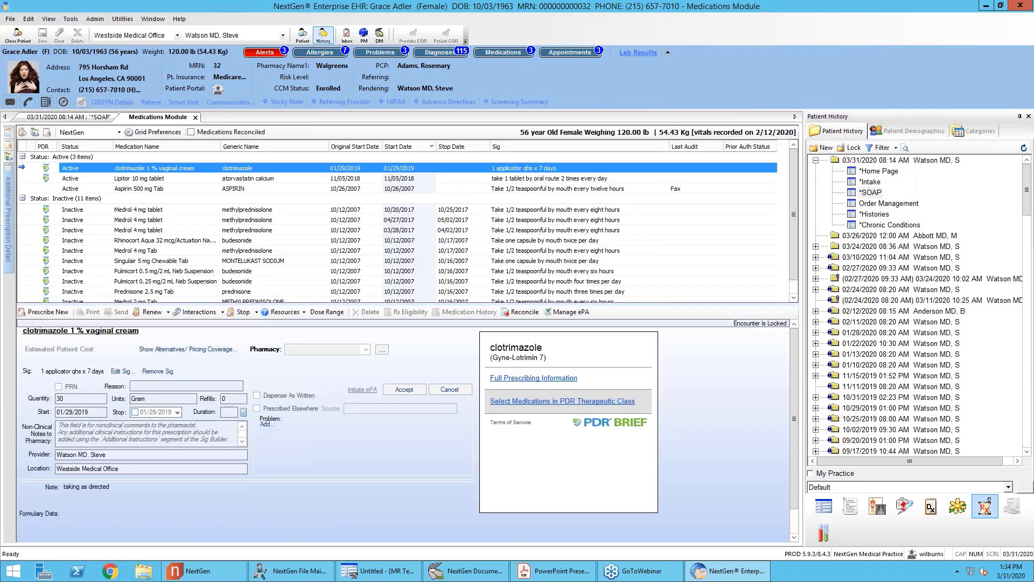
{"action": "left_click", "coordinate": [50, 312]}
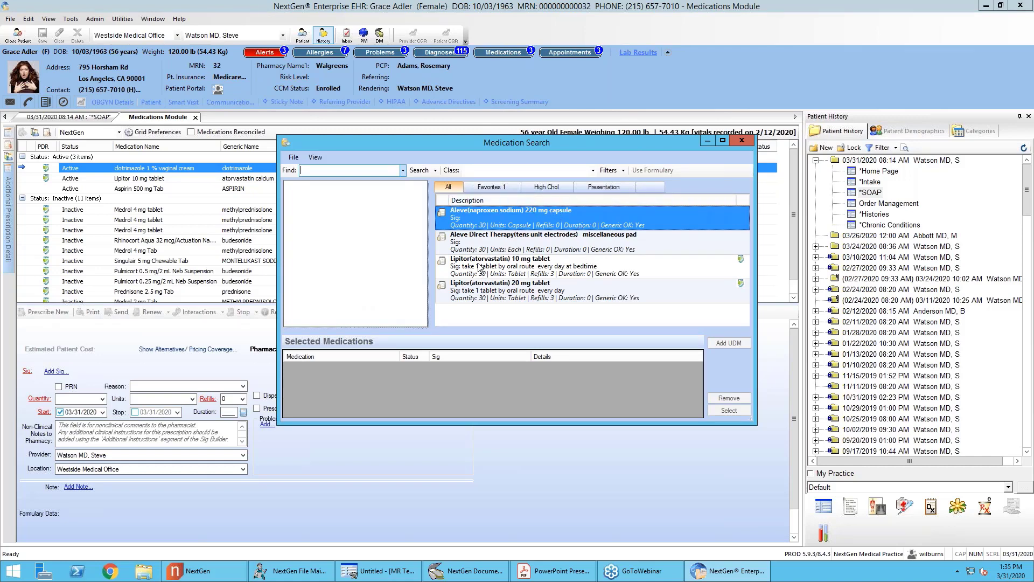
Step: Browse the saved medications in the All, Favorites 1, High Chol and Presentation favorites lists
{"action": "left_click", "coordinate": [494, 188]}
{"action": "left_click", "coordinate": [449, 187]}
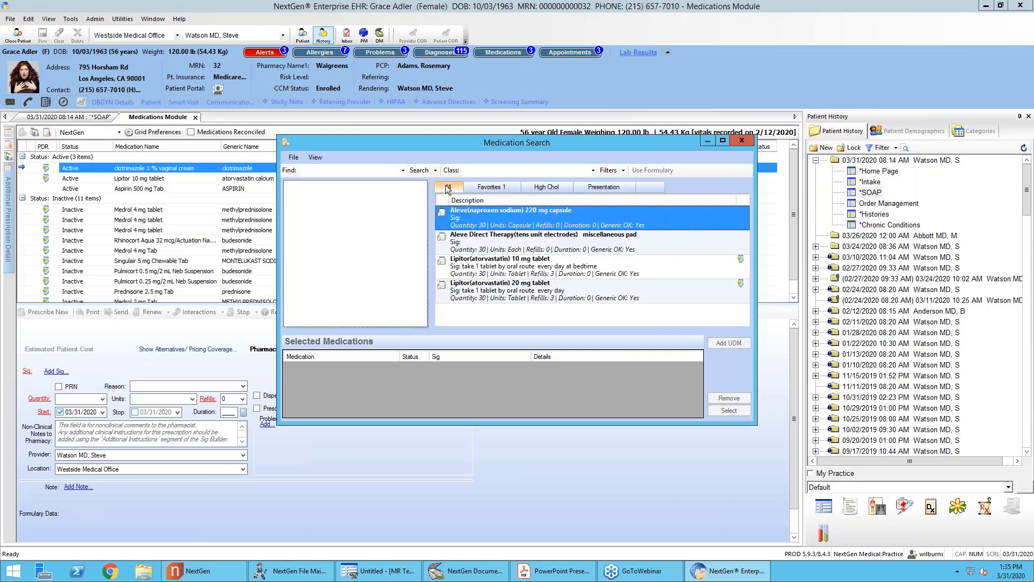
{"action": "right_click", "coordinate": [467, 216]}
{"action": "key", "text": "Escape"}
{"action": "left_click", "coordinate": [519, 186]}
{"action": "left_click", "coordinate": [541, 186]}
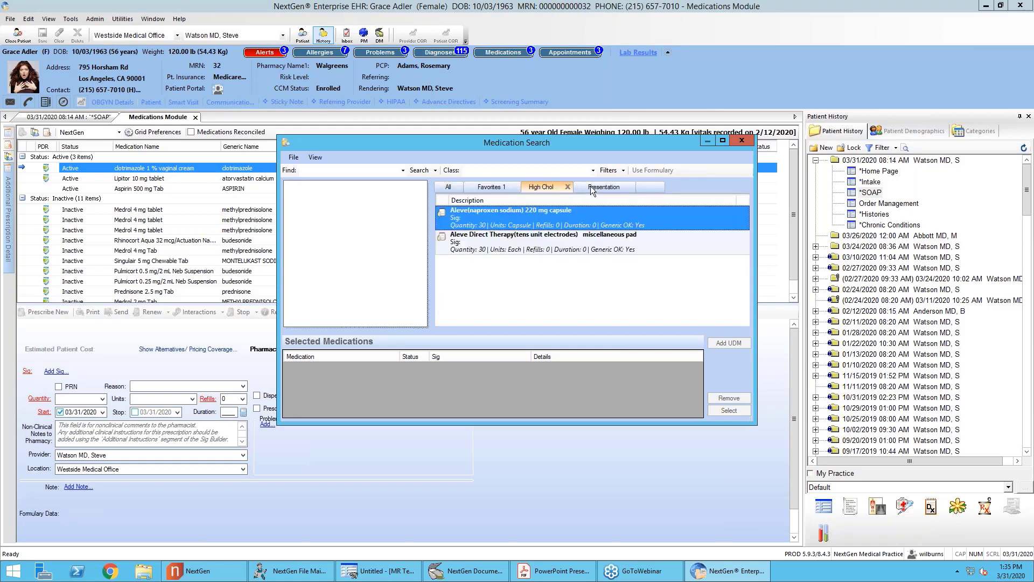
{"action": "left_click", "coordinate": [590, 186]}
{"action": "left_click", "coordinate": [552, 187]}
{"action": "left_click", "coordinate": [511, 186]}
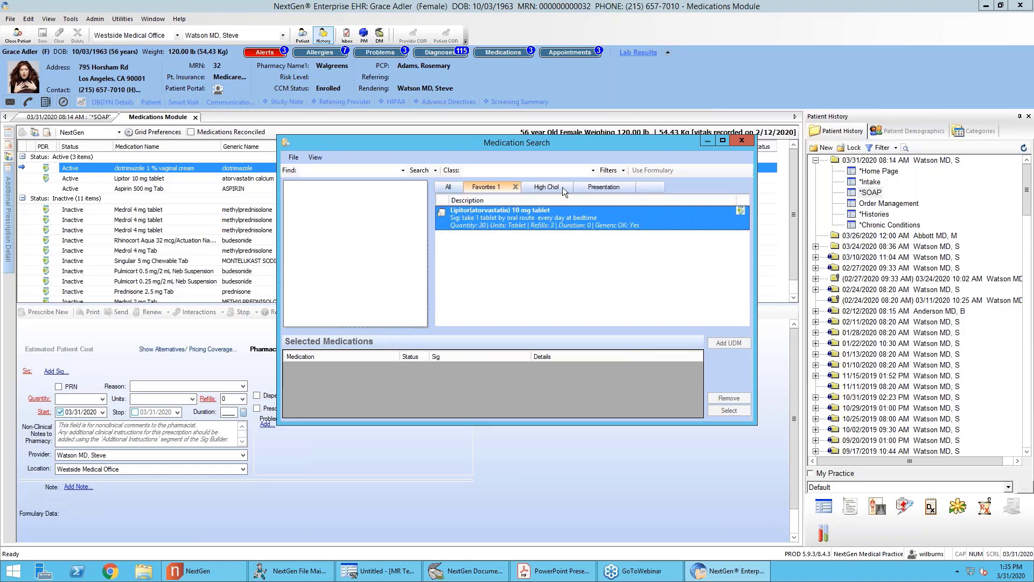
{"action": "left_click", "coordinate": [589, 185]}
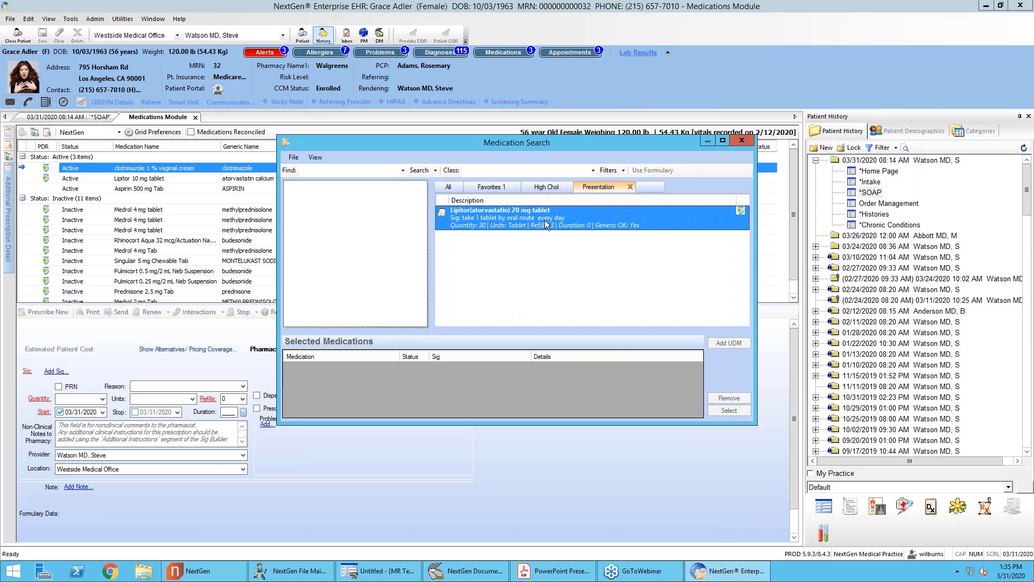
Step: Open the Lipitor 20 mg tablet favorite for editing, view its sig options without changing them, and save the favorite
{"action": "right_click", "coordinate": [484, 216]}
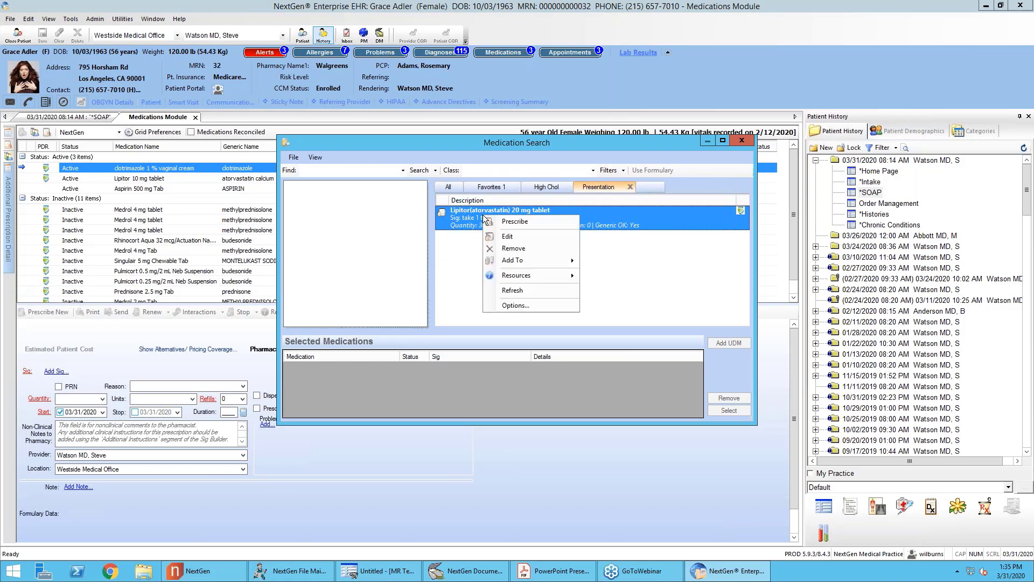
{"action": "left_click", "coordinate": [510, 238]}
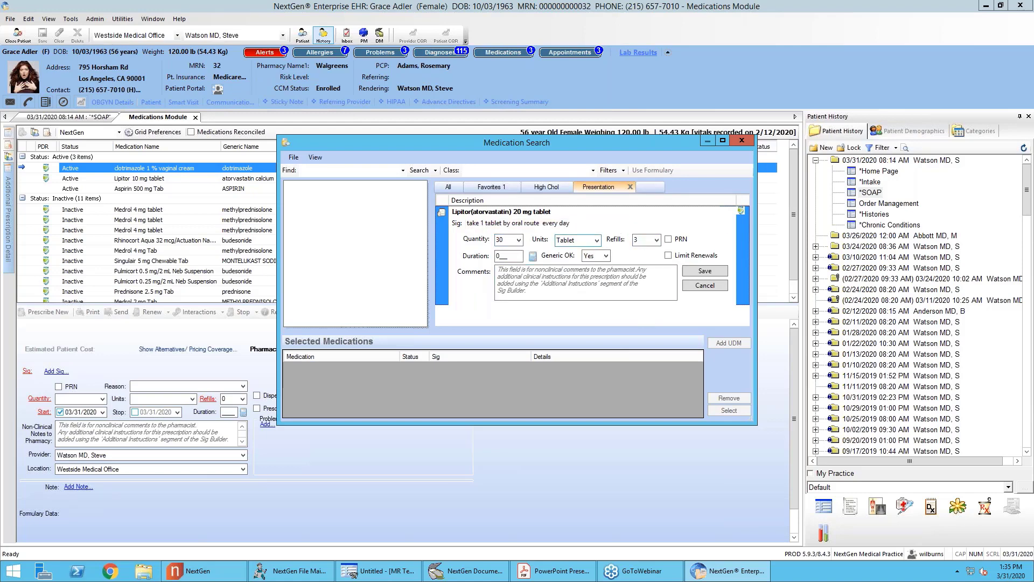
{"action": "left_click", "coordinate": [574, 224]}
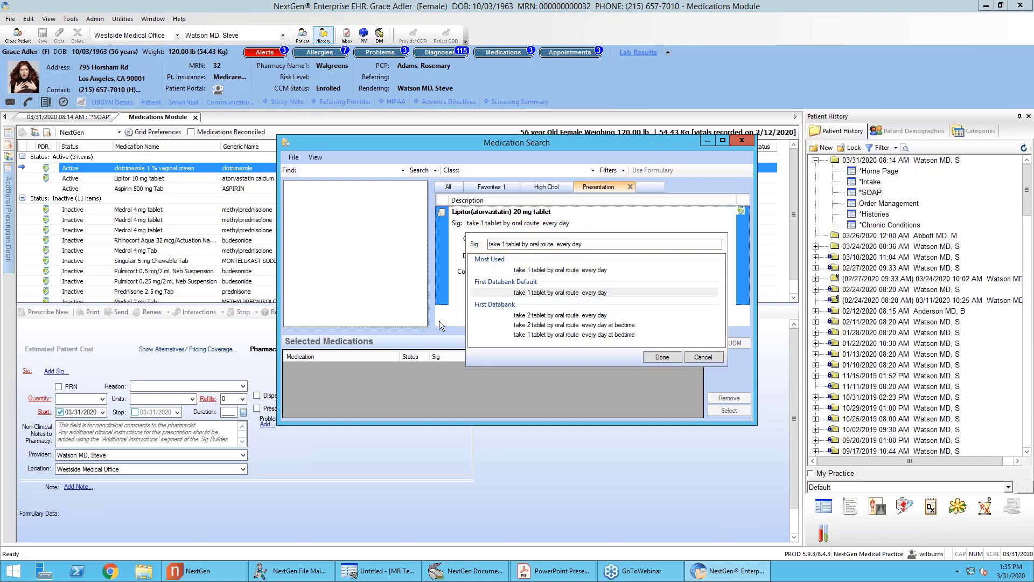
{"action": "left_click", "coordinate": [701, 356]}
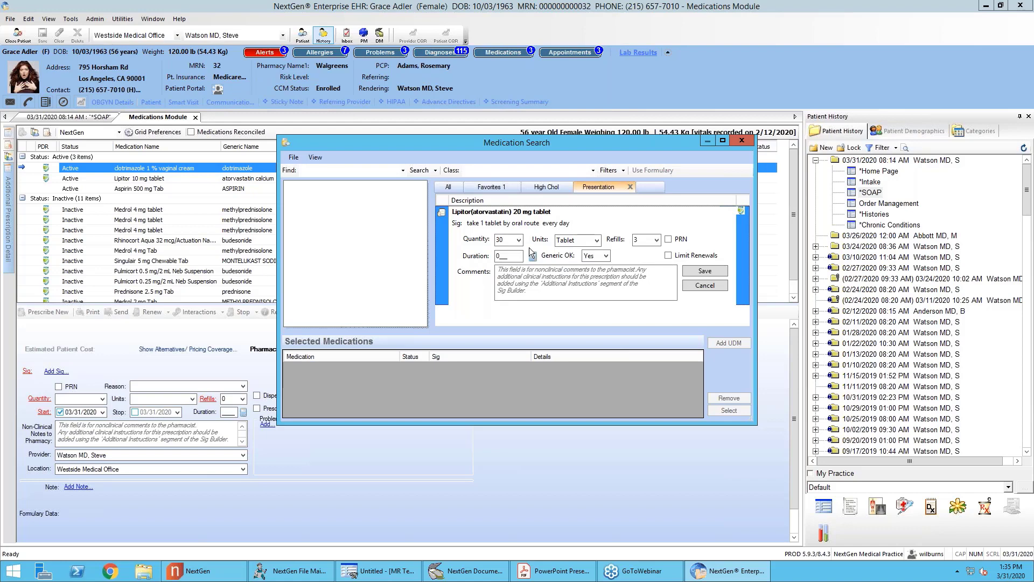
{"action": "left_click", "coordinate": [697, 270]}
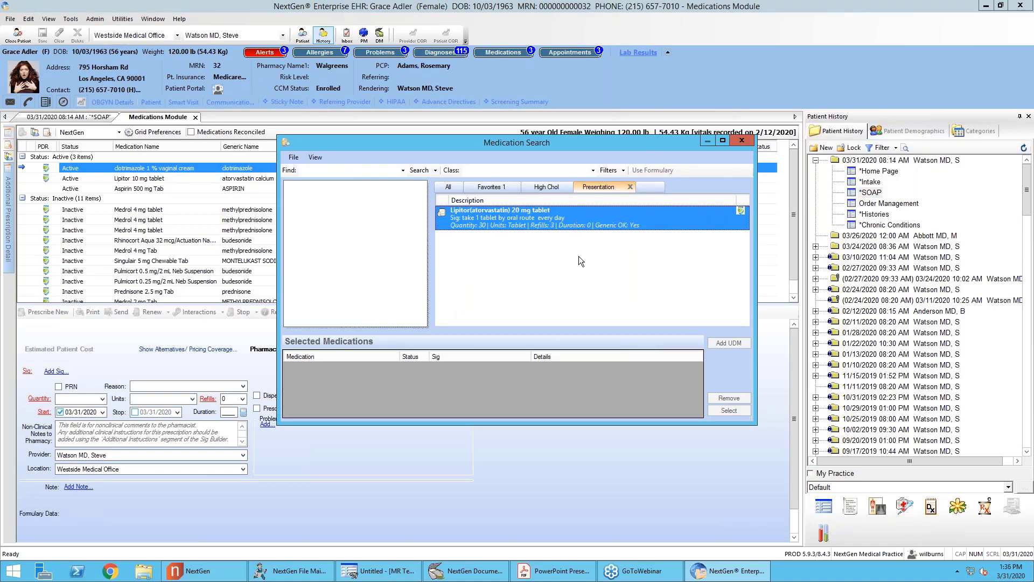
Step: Add the Lipitor 20 mg tablet favorite to the patient's medications, acknowledging the duplicate medication interaction
{"action": "left_click", "coordinate": [653, 300]}
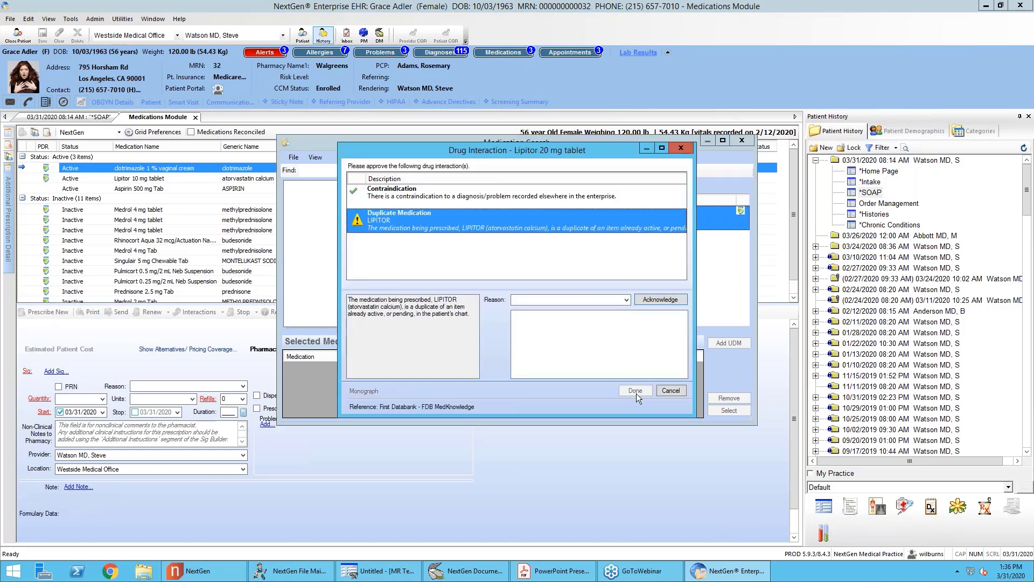
{"action": "left_click", "coordinate": [660, 299]}
{"action": "left_click", "coordinate": [636, 390]}
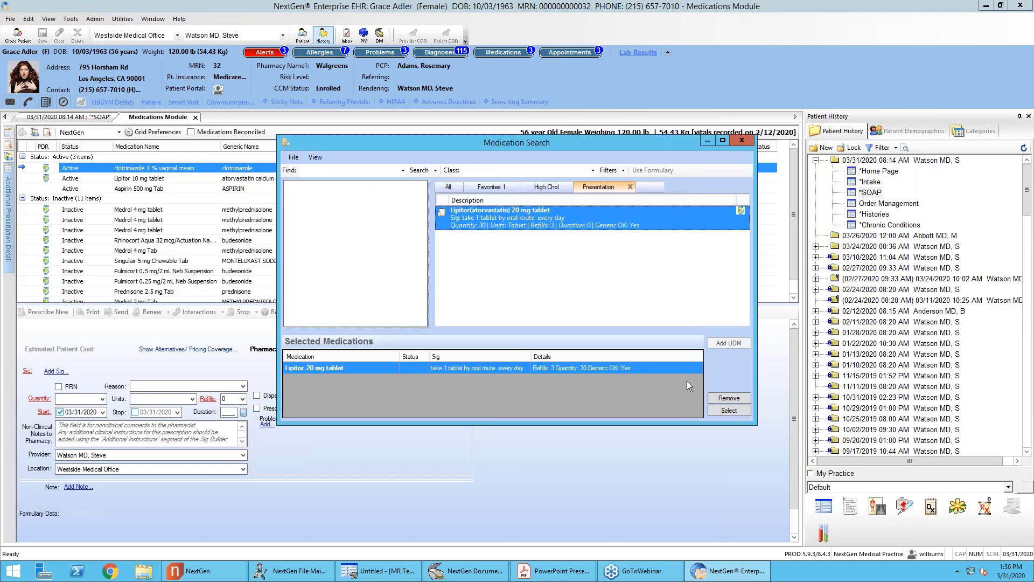
{"action": "left_click", "coordinate": [713, 408]}
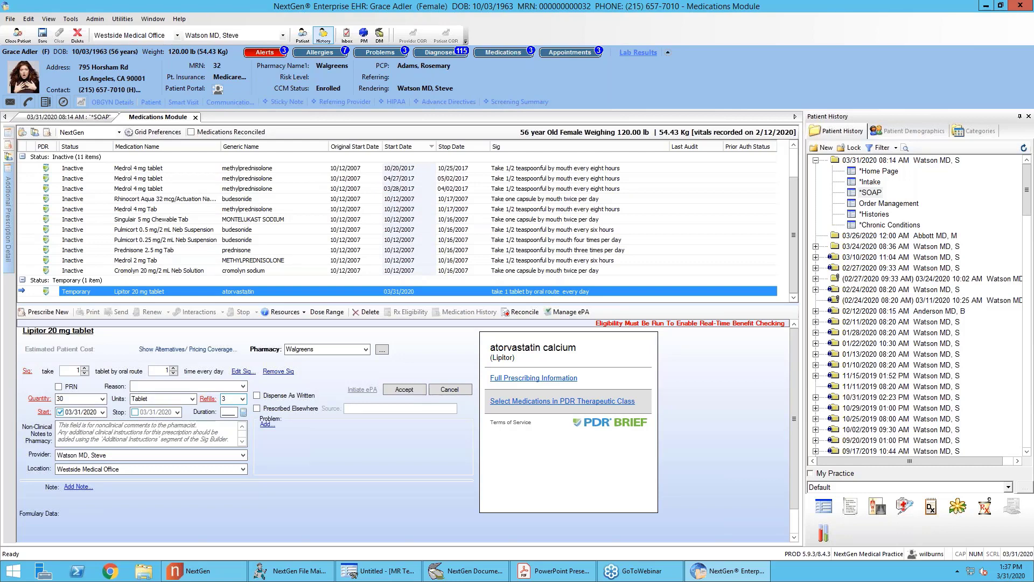
Step: Close the Medications module without saving the pending Lipitor 20 mg prescription
{"action": "left_click", "coordinate": [195, 117]}
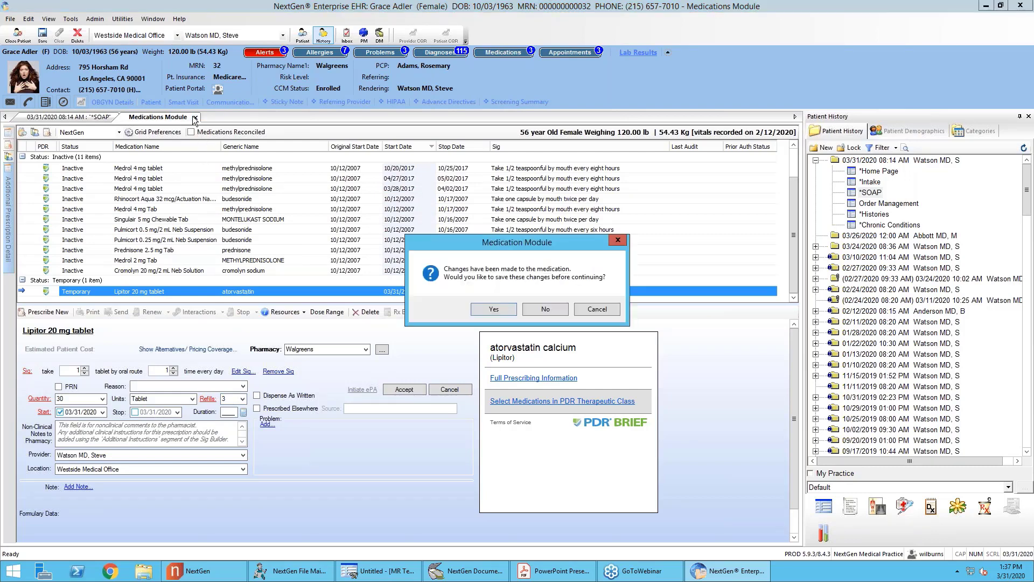
{"action": "left_click", "coordinate": [546, 308]}
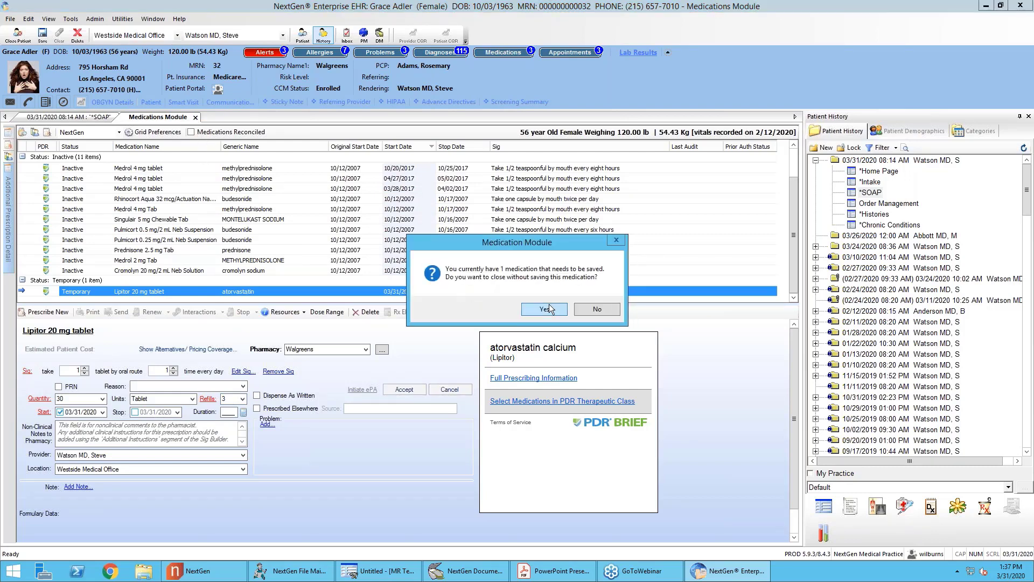
{"action": "left_click", "coordinate": [542, 310]}
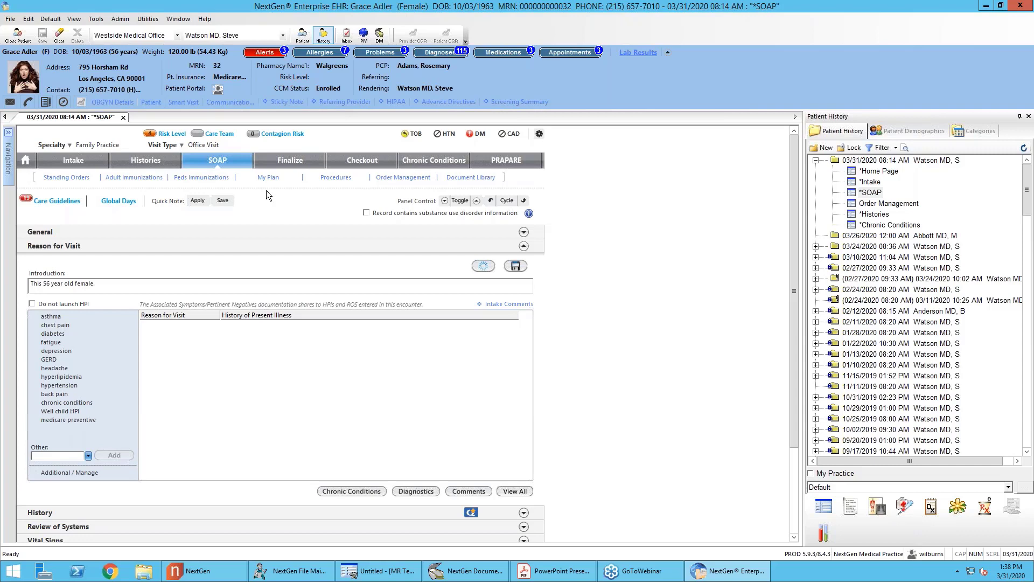
Step: View the list of available procedures from the SOAP template and close it without choosing one
{"action": "scroll", "coordinate": [323, 220], "scroll_direction": "down", "scroll_amount": 5}
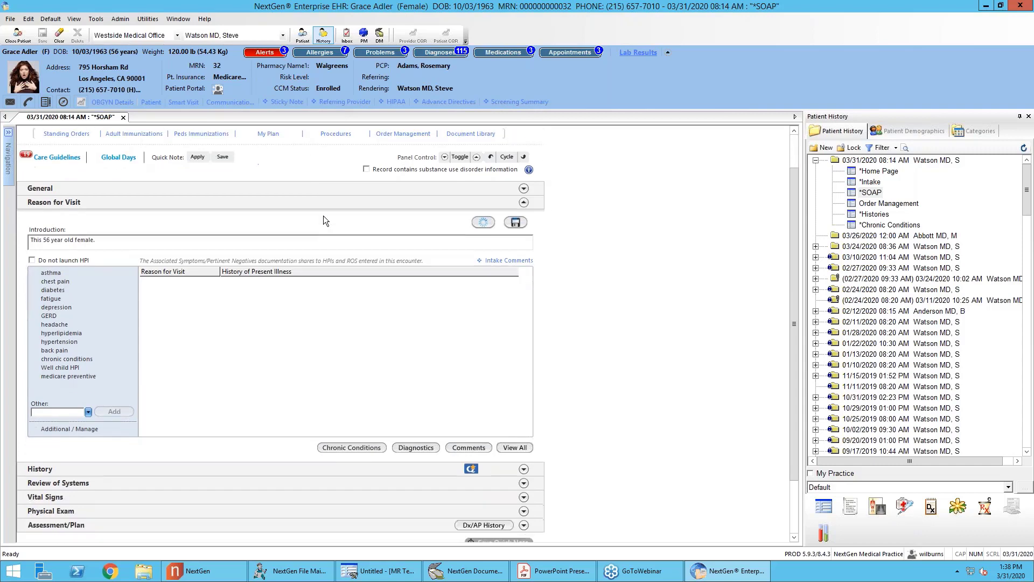
{"action": "left_click", "coordinate": [212, 512]}
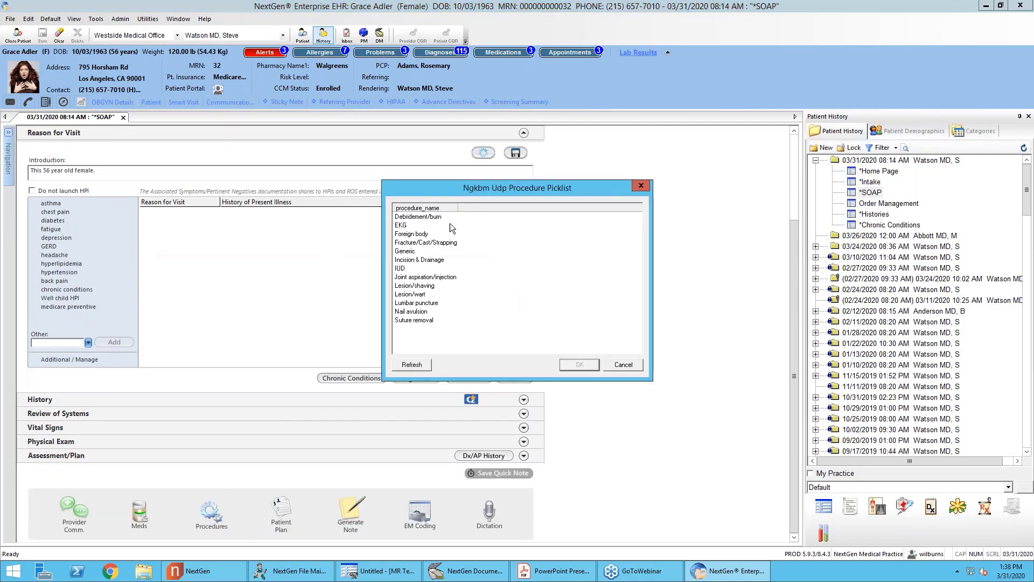
{"action": "left_click", "coordinate": [619, 361]}
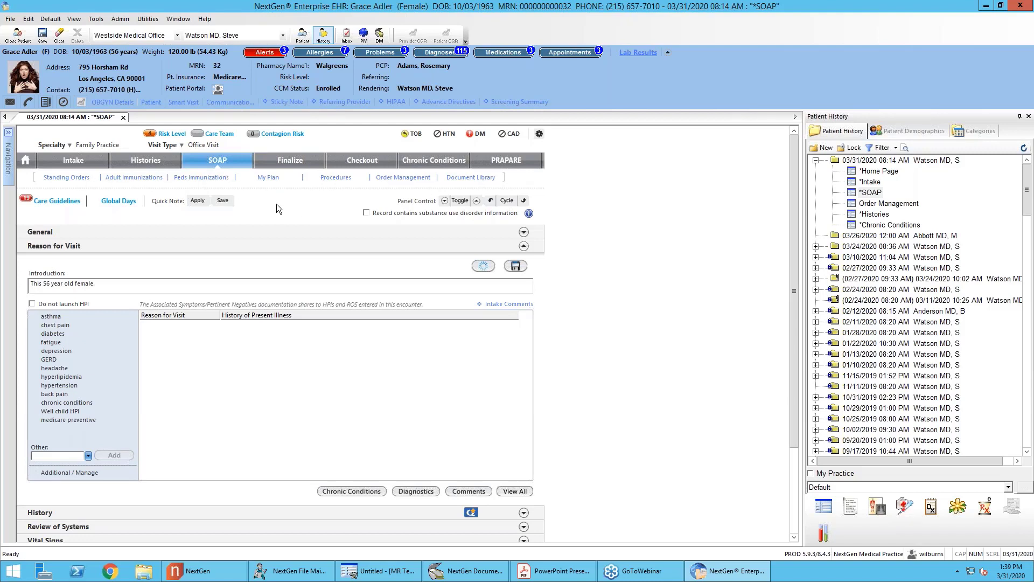
Step: Open Screening Tools for the encounter, examine the available instruments and past screenings, and close it without saving
{"action": "mouse_move", "coordinate": [9, 140]}
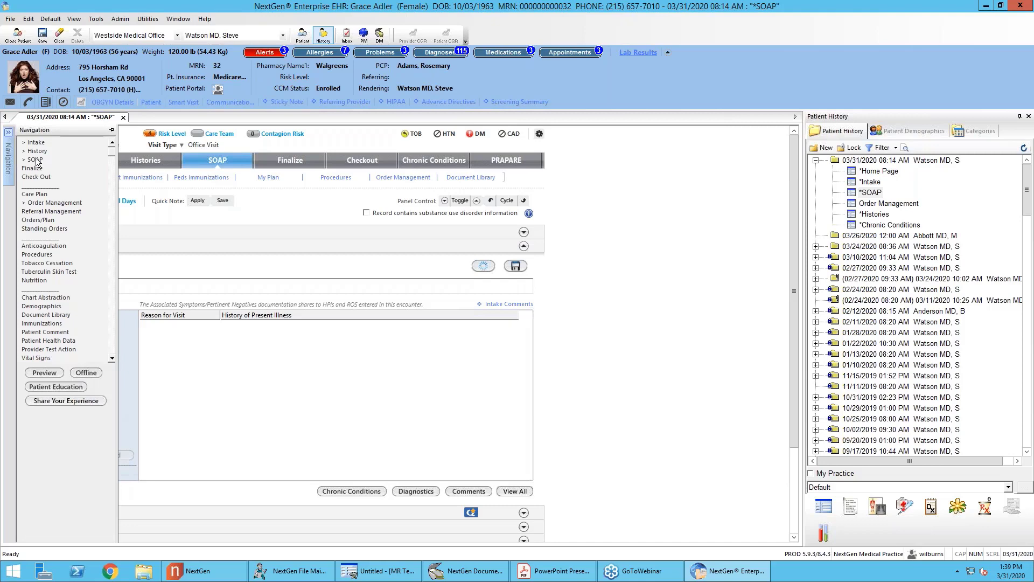
{"action": "scroll", "coordinate": [113, 343], "scroll_direction": "down", "scroll_amount": 2}
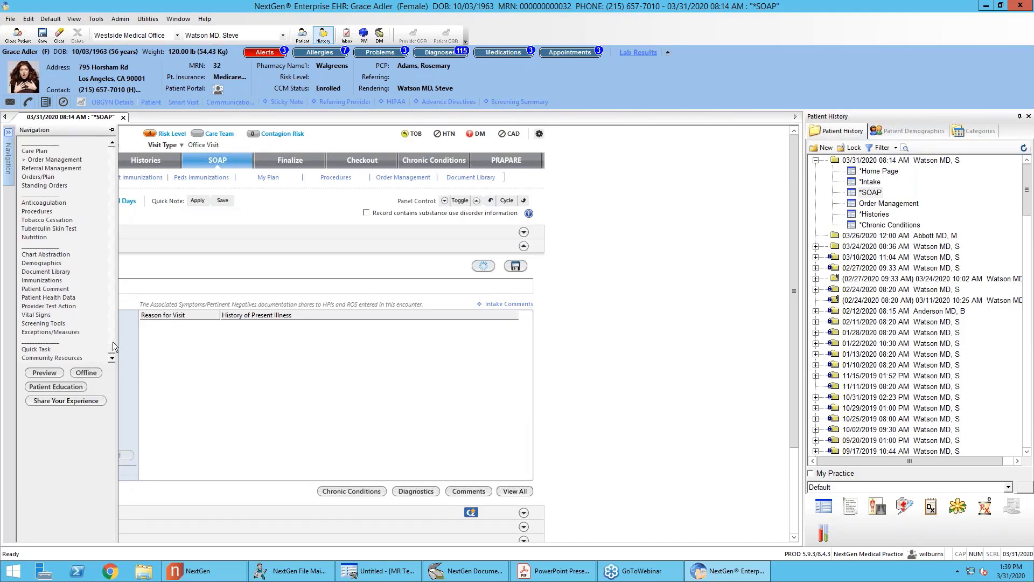
{"action": "left_click", "coordinate": [59, 324]}
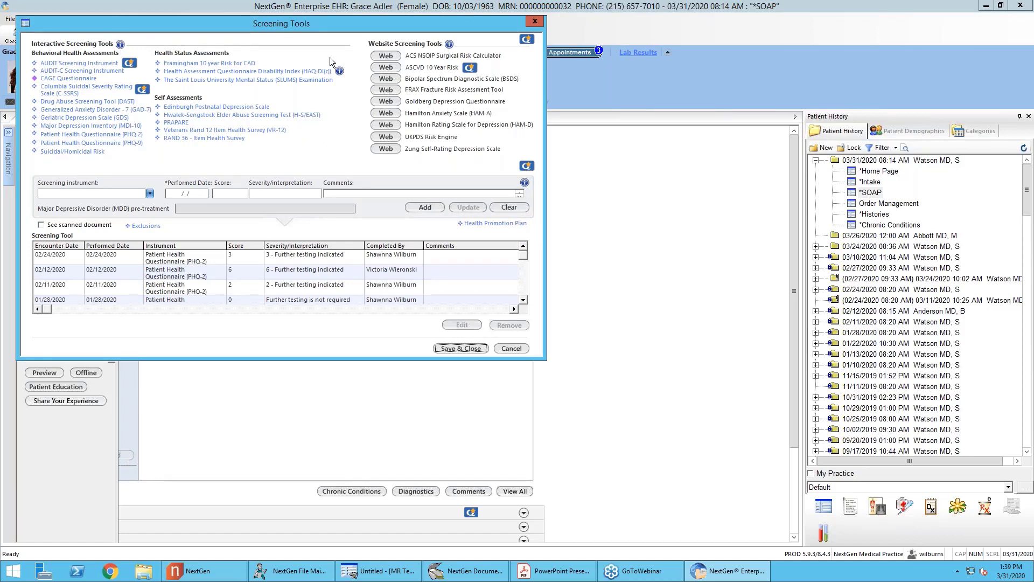
{"action": "left_click_drag", "start_coordinate": [342, 24], "coordinate": [415, 208]}
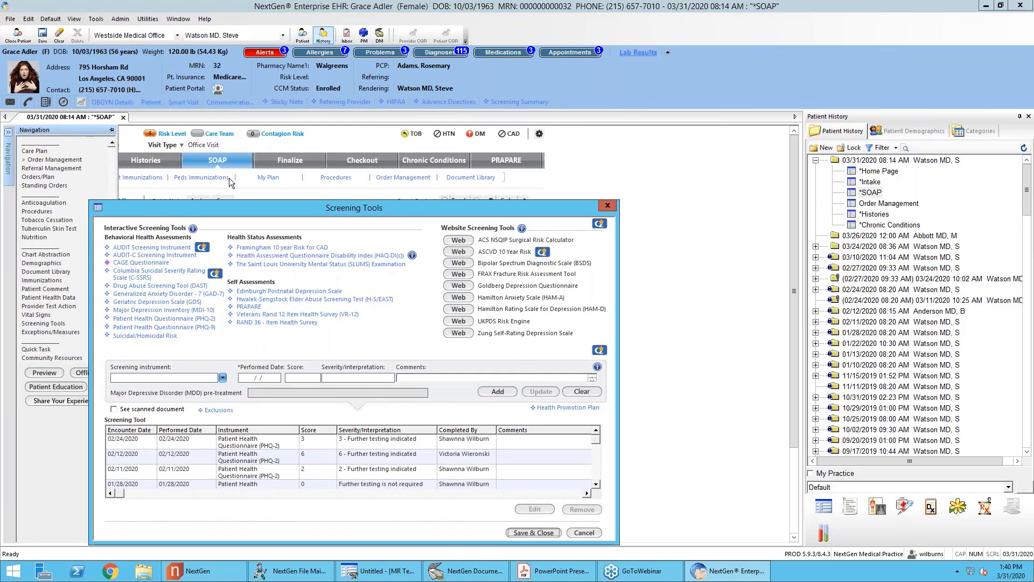
{"action": "left_click", "coordinate": [607, 206]}
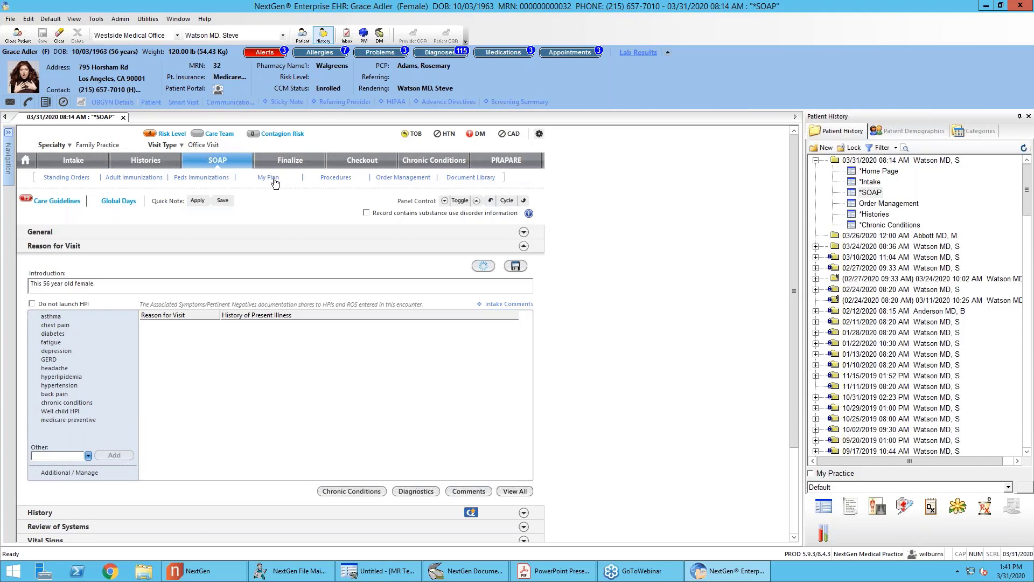
Step: Reopen the Screening Tools popup to check its title, closing it without saving
{"action": "left_click", "coordinate": [9, 133]}
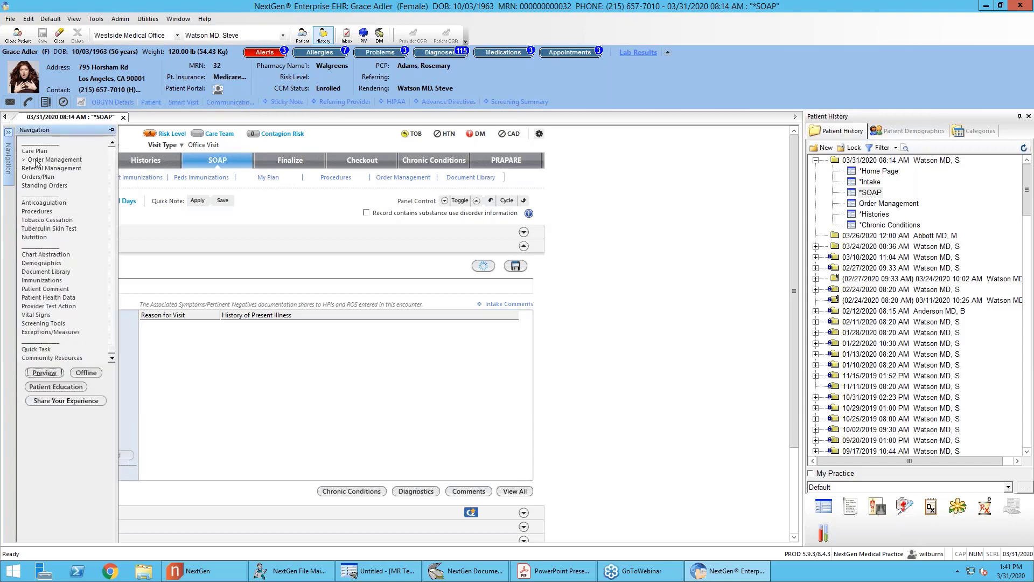
{"action": "left_click", "coordinate": [28, 324]}
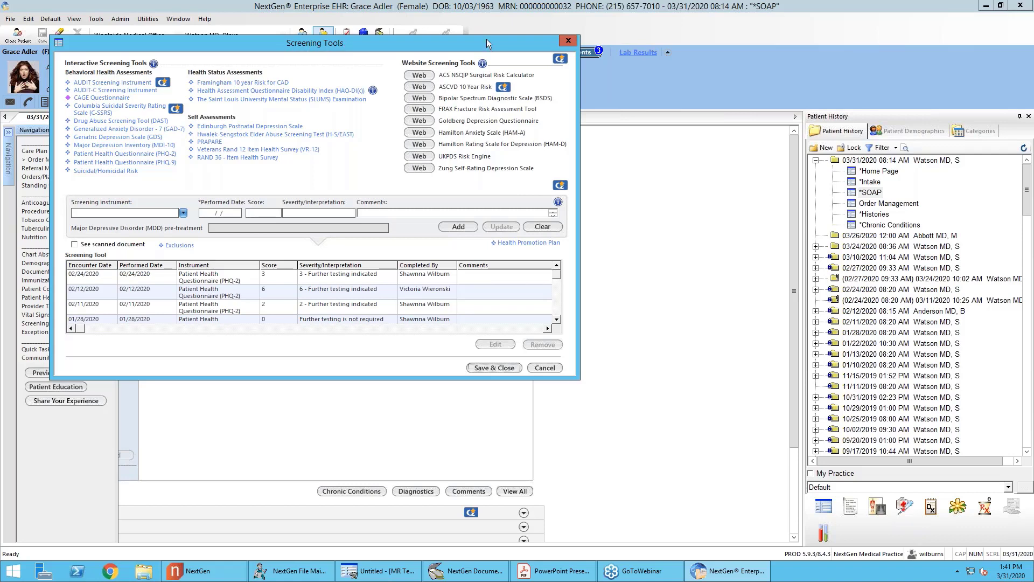
{"action": "left_click", "coordinate": [567, 42]}
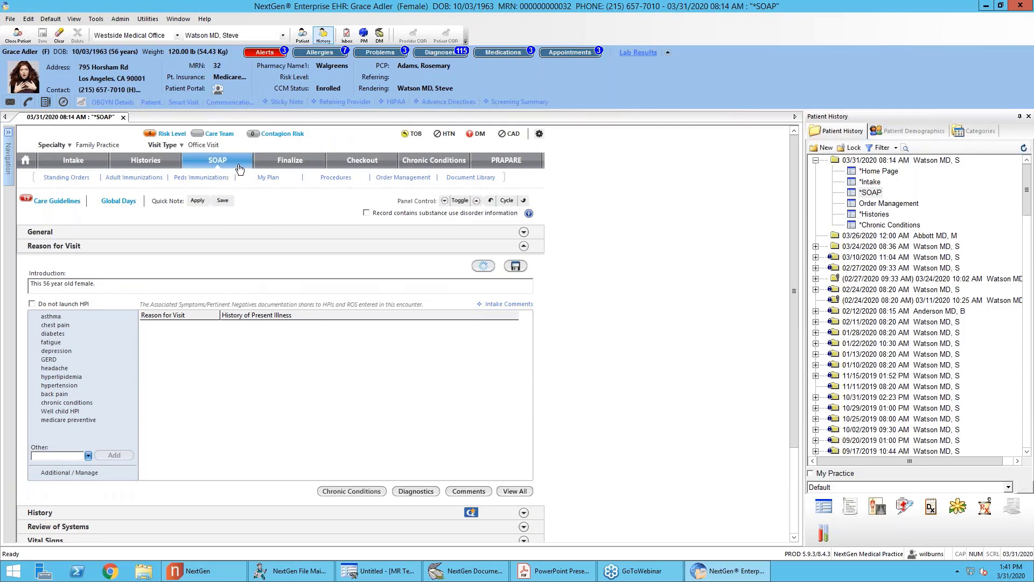
Step: Switch to Template Editor and open the Screening Tools template, searching by display name for "screening tools"
{"action": "left_click", "coordinate": [377, 570]}
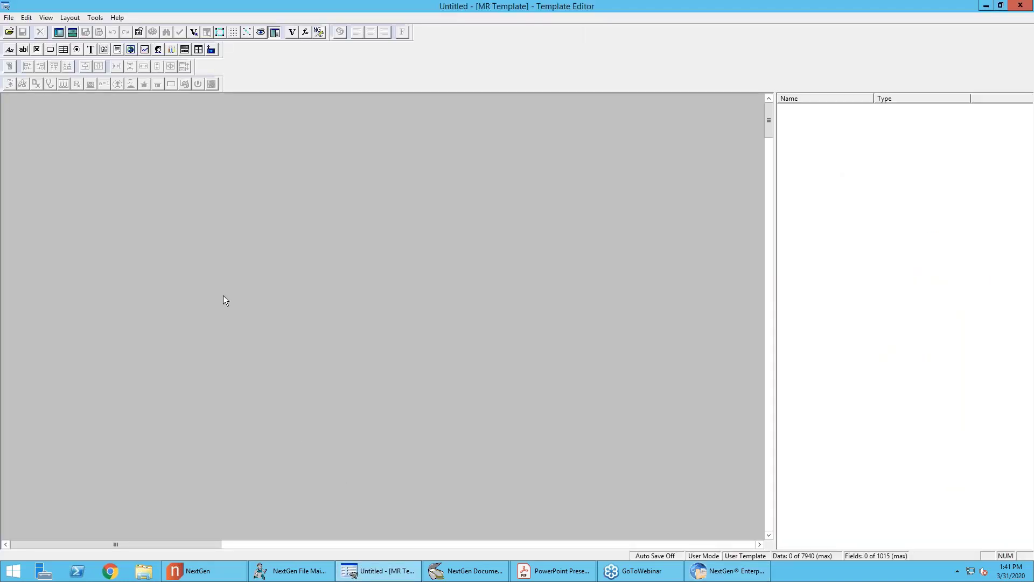
{"action": "left_click", "coordinate": [10, 32]}
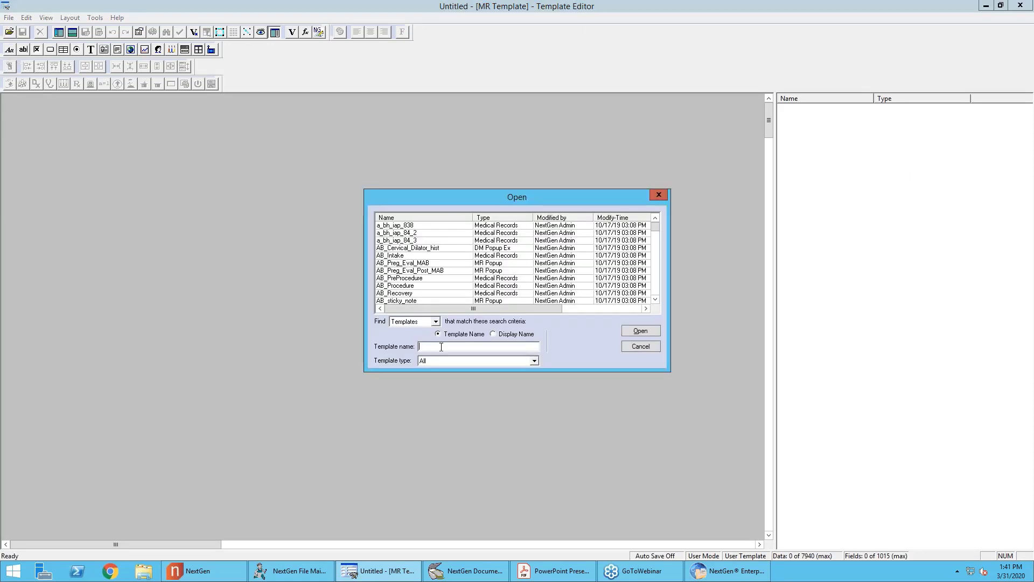
{"action": "type", "text": "screening "}
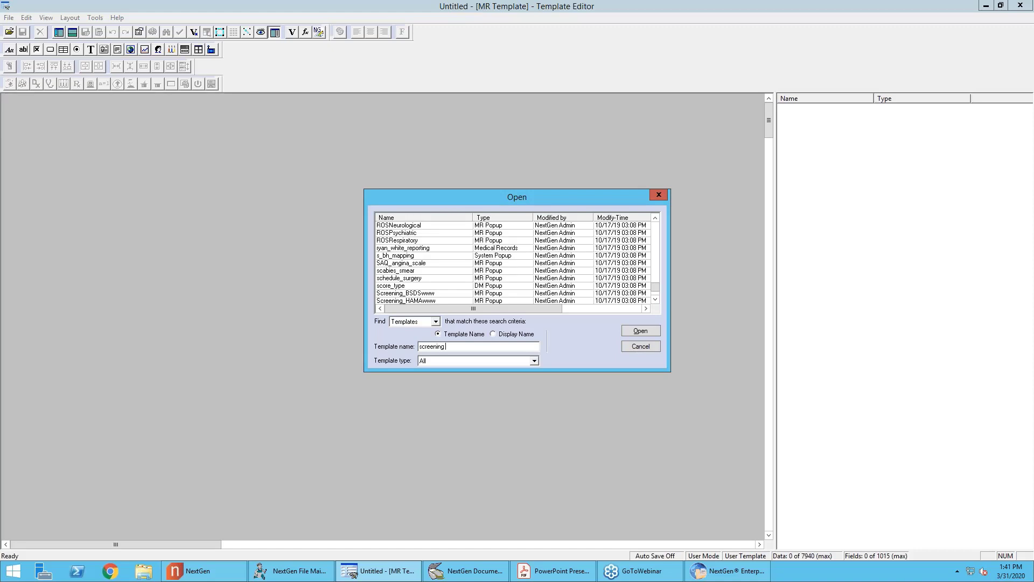
{"action": "type", "text": "tools"}
{"action": "left_click", "coordinate": [493, 334]}
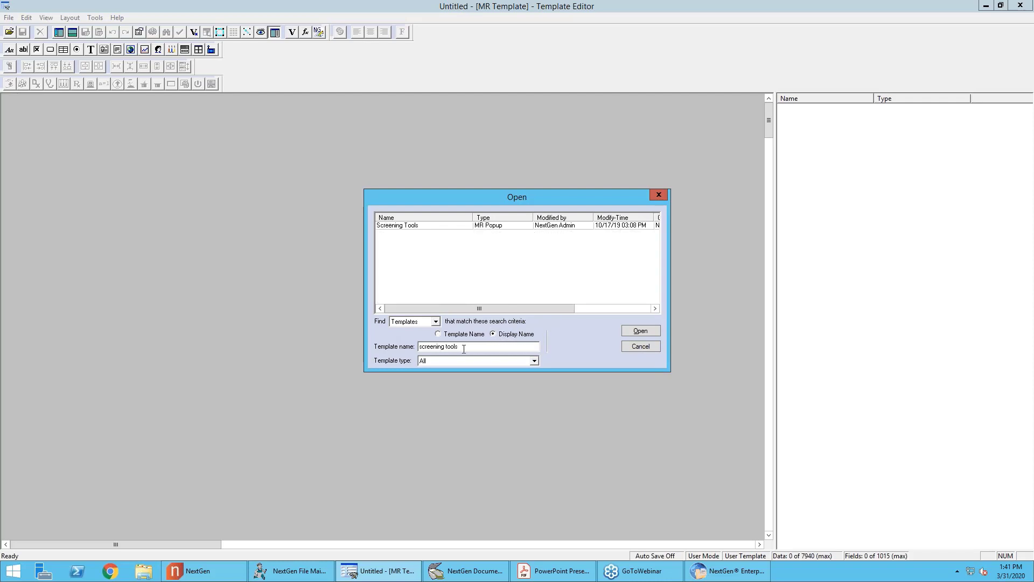
{"action": "left_click", "coordinate": [429, 228]}
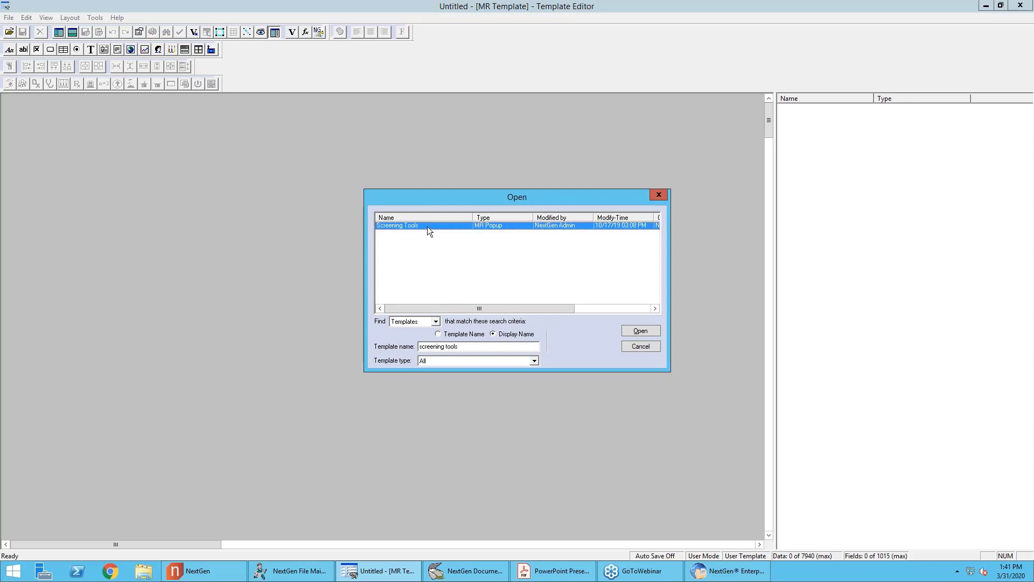
{"action": "double_click", "coordinate": [427, 226]}
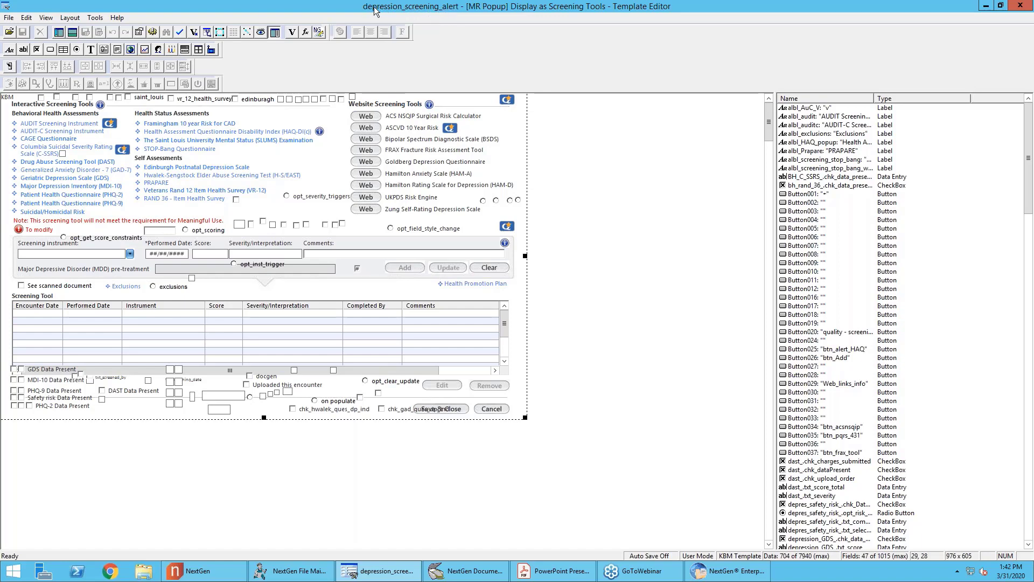
Step: Close the depression_screening_alert template in Template Editor and switch back to the SOAP template in NextGen EHR
{"action": "left_click", "coordinate": [9, 18]}
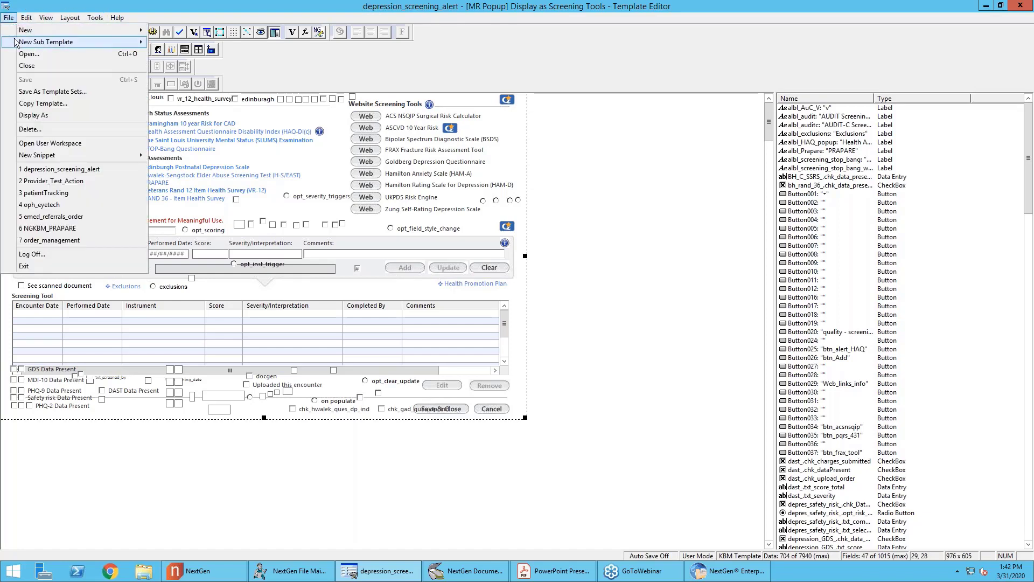
{"action": "left_click", "coordinate": [24, 65]}
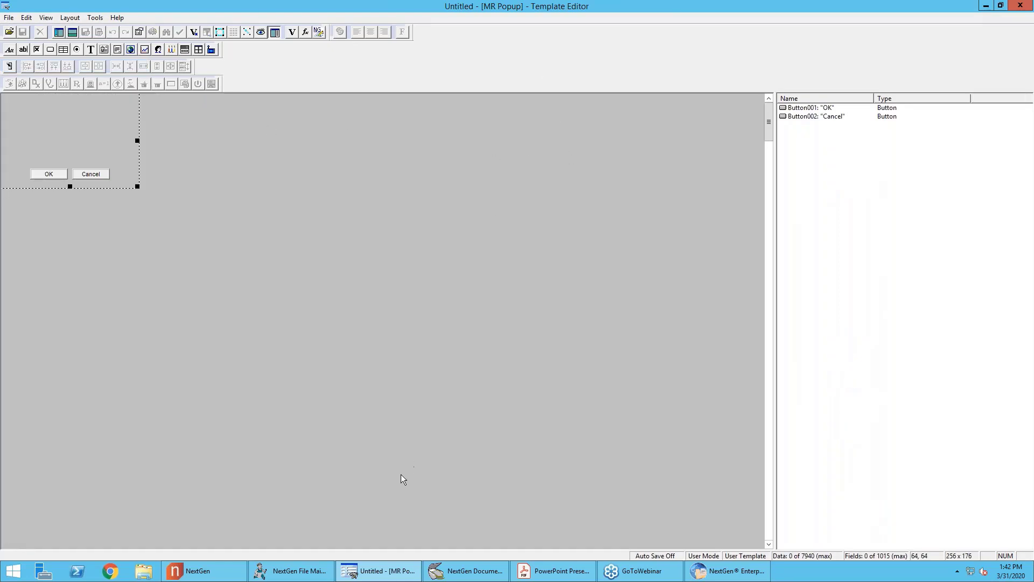
{"action": "left_click", "coordinate": [708, 573]}
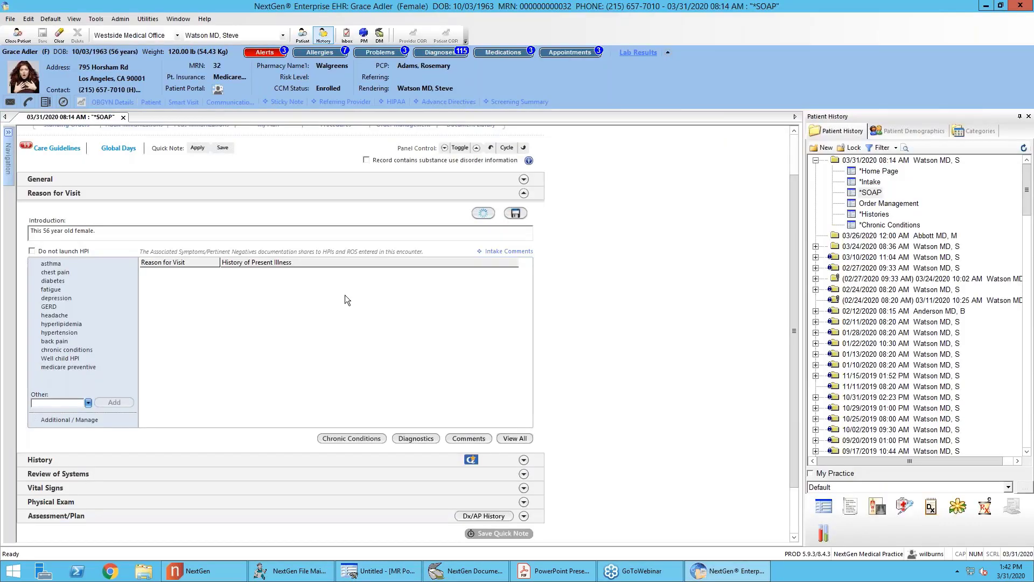
{"action": "scroll", "coordinate": [345, 295], "scroll_direction": "up", "scroll_amount": 2}
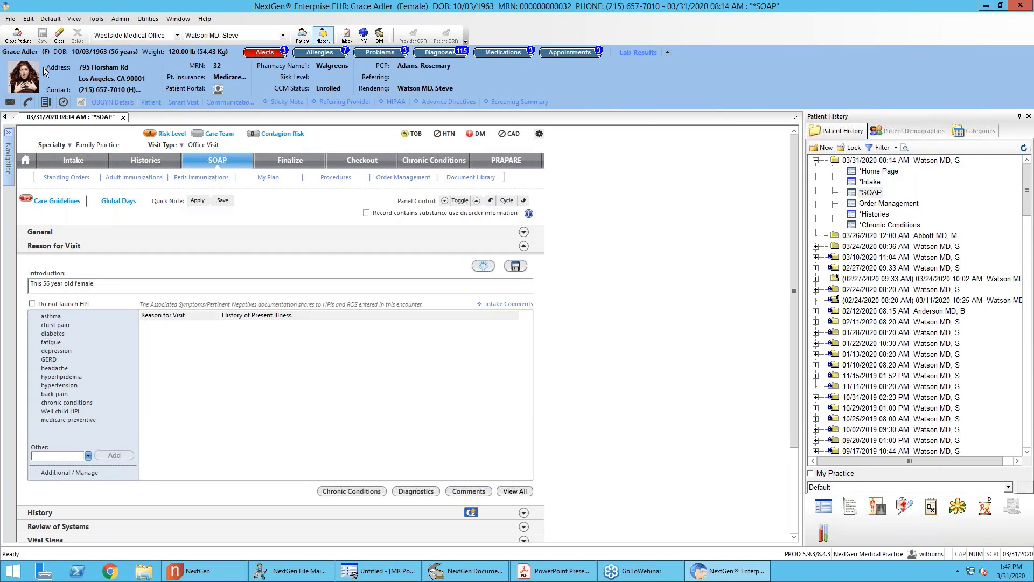
Step: Open the Configuration Home system template and go to its Framework Content page
{"action": "left_click", "coordinate": [11, 19]}
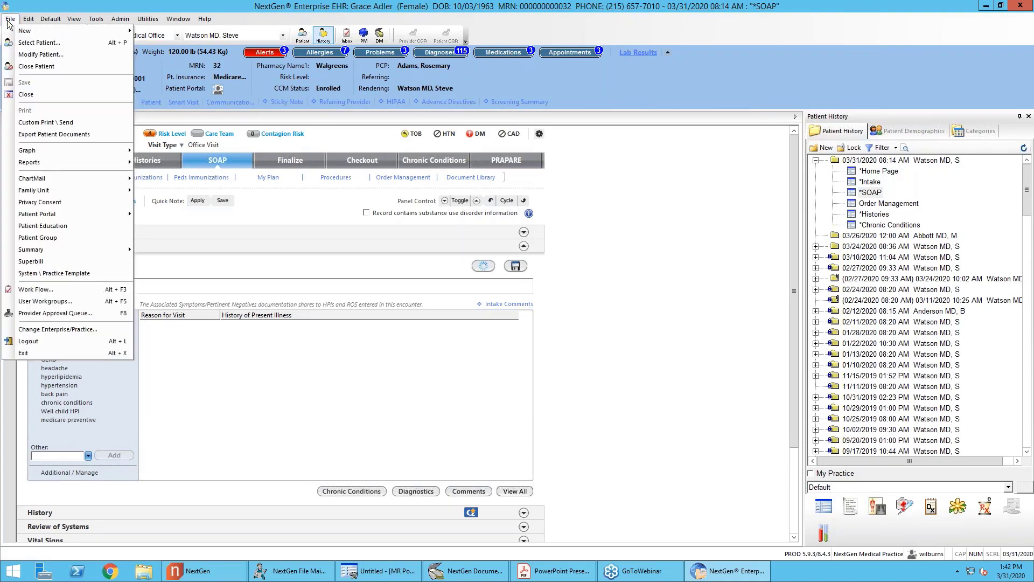
{"action": "left_click", "coordinate": [56, 274]}
{"action": "left_click", "coordinate": [482, 220]}
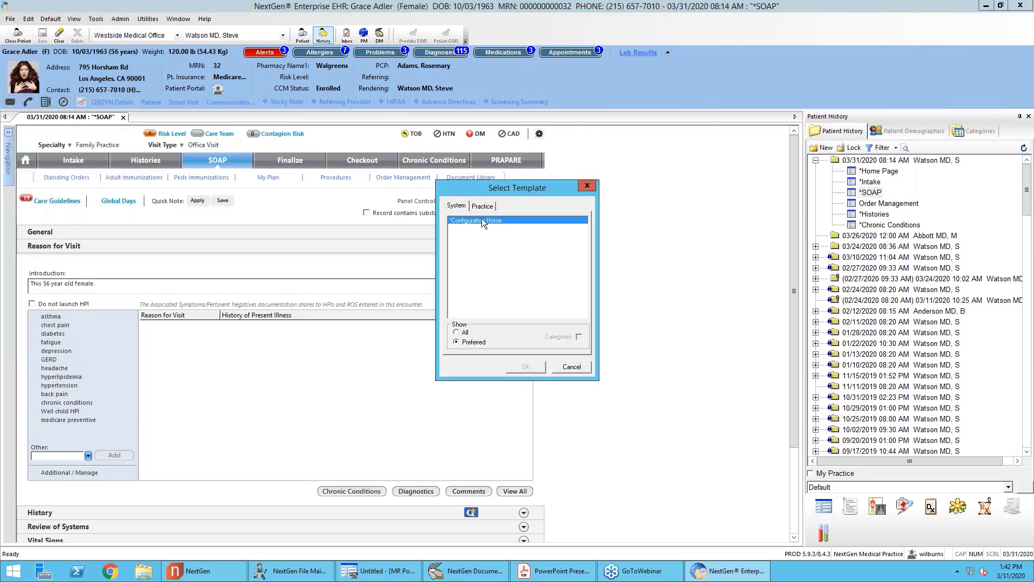
{"action": "double_click", "coordinate": [509, 220]}
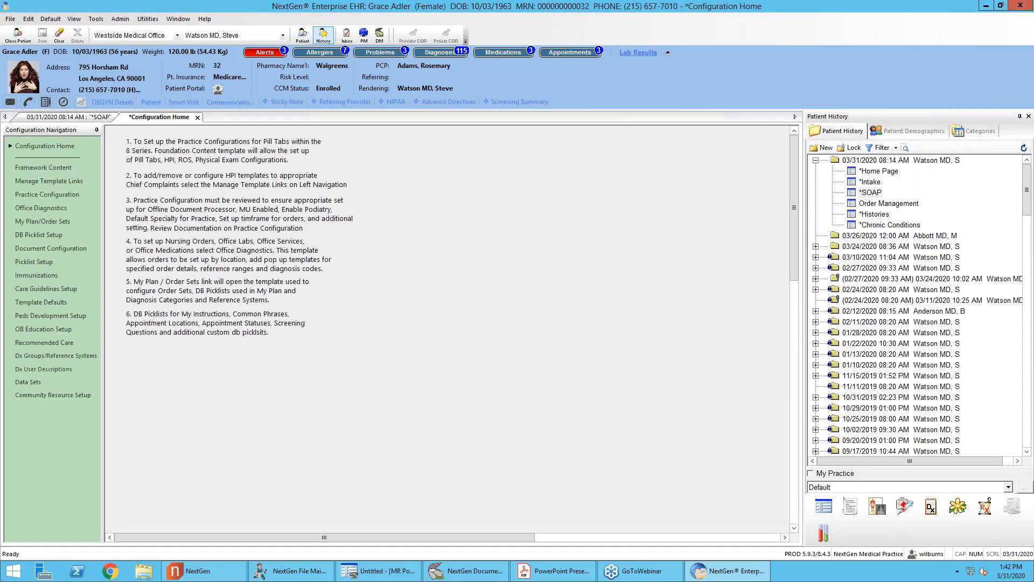
{"action": "left_click", "coordinate": [66, 169]}
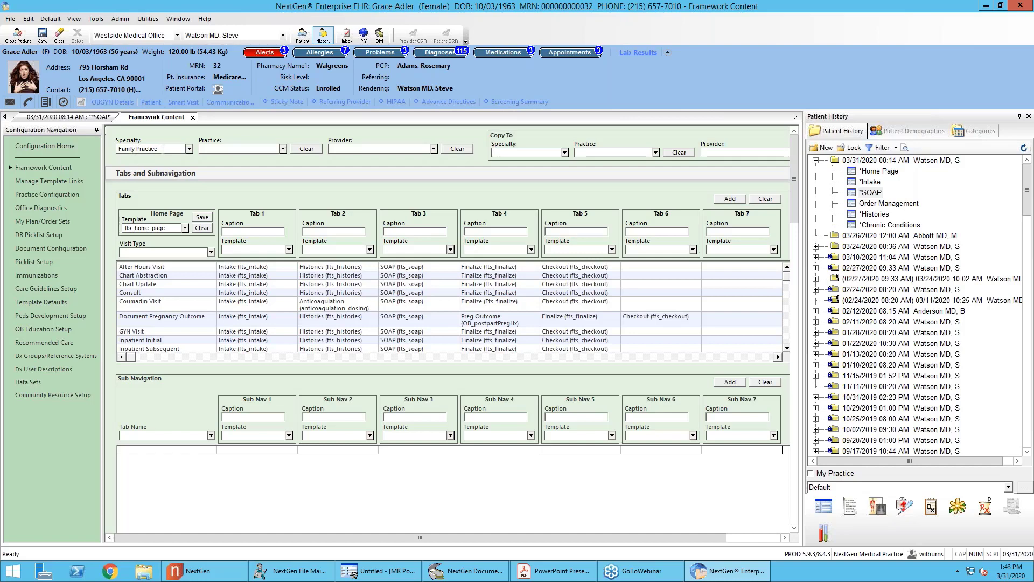
Step: Hide the patient history pane and load the Office Visit tab configuration for Family Practice
{"action": "left_click", "coordinate": [787, 348]}
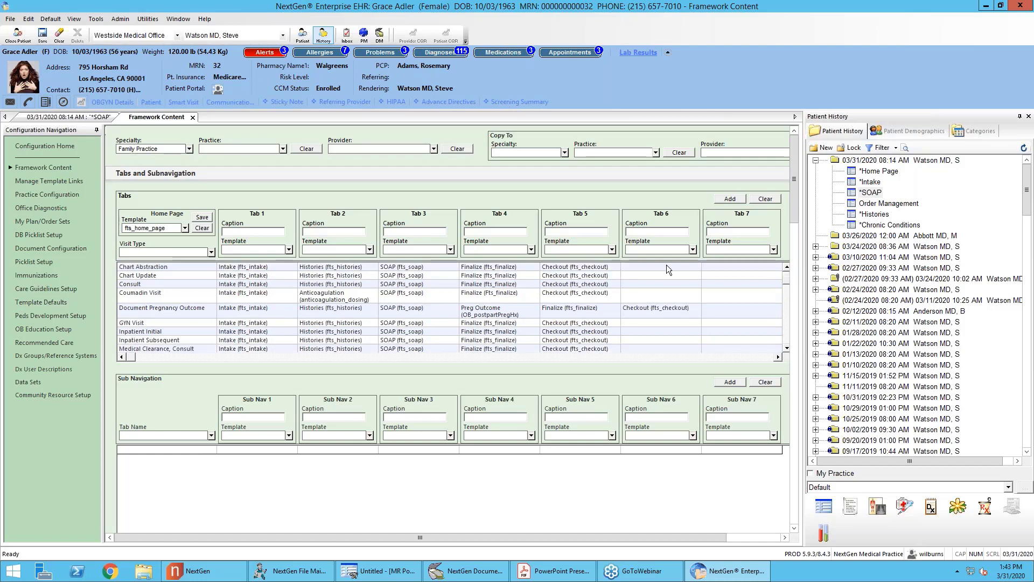
{"action": "left_click", "coordinate": [323, 35]}
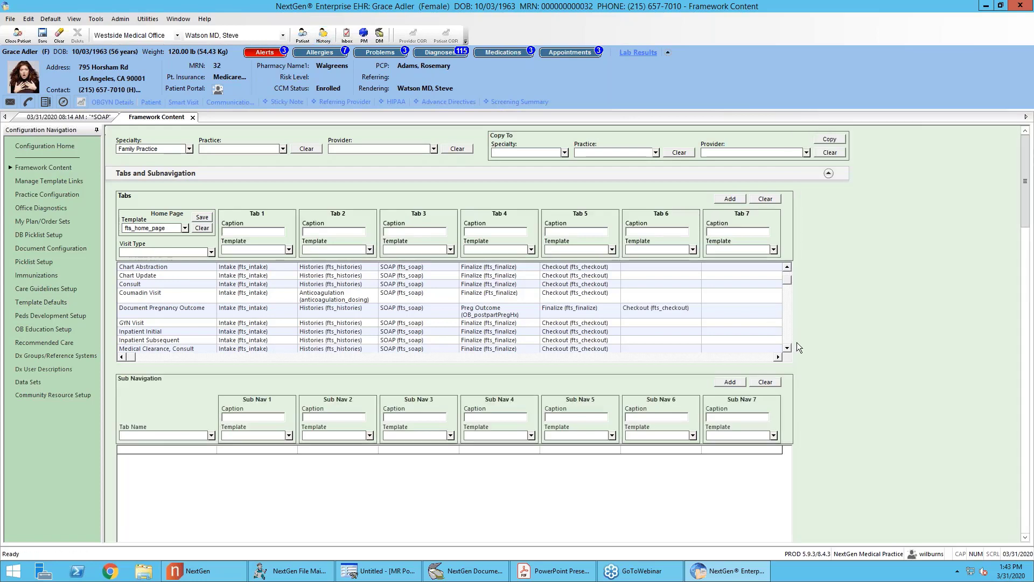
{"action": "scroll", "coordinate": [787, 350], "scroll_direction": "down", "scroll_amount": 7}
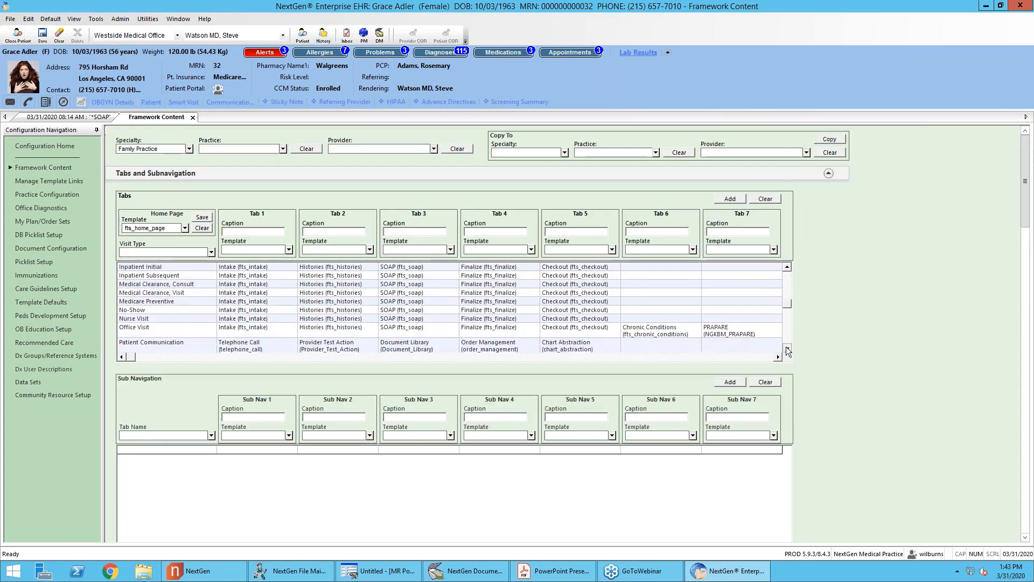
{"action": "left_click", "coordinate": [205, 322]}
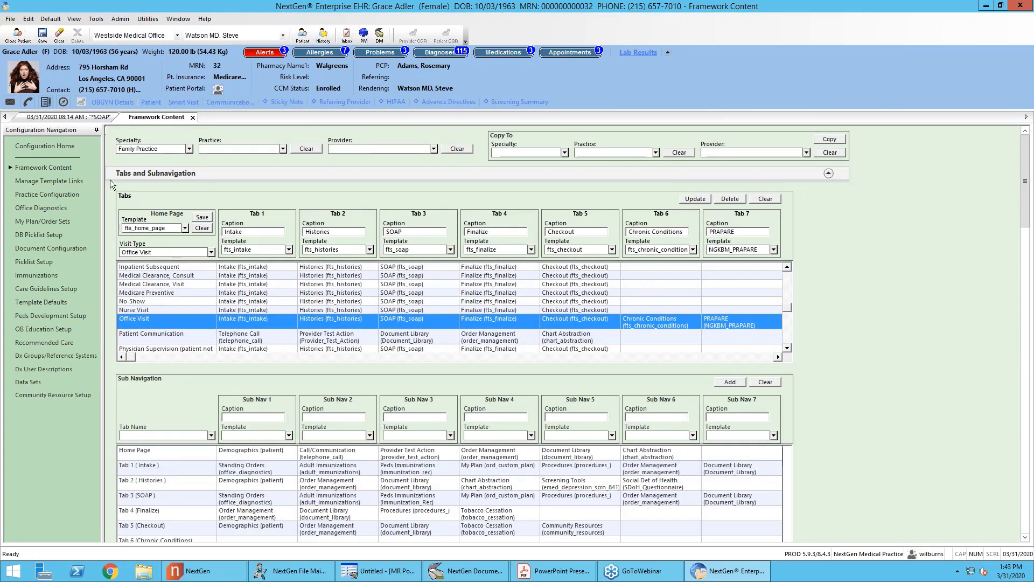
Step: Load the sub navigation settings for Tab 3 (SOAP) and compare them with the links on the encounter's SOAP template
{"action": "left_click", "coordinate": [99, 119]}
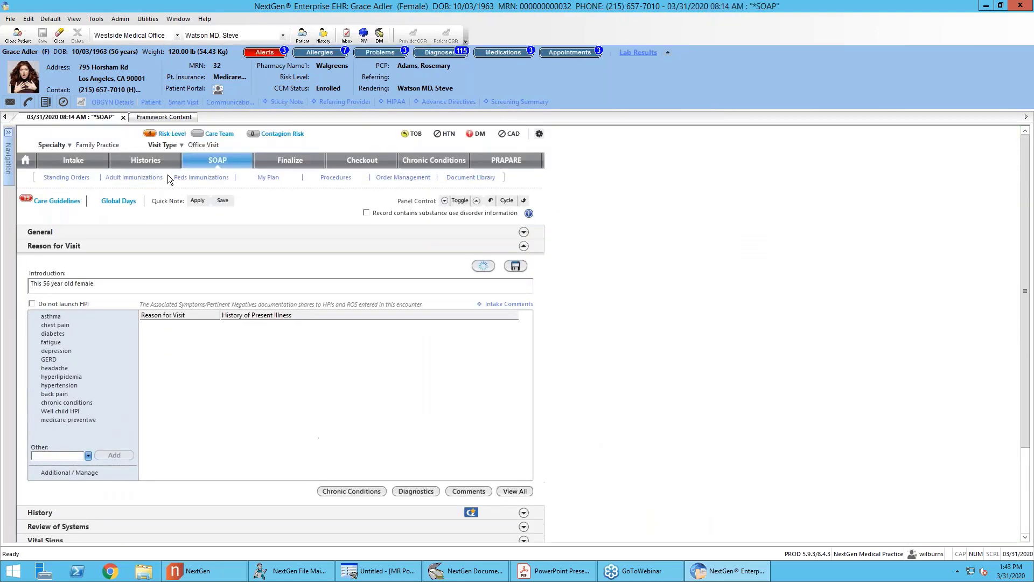
{"action": "left_click", "coordinate": [175, 117]}
{"action": "scroll", "coordinate": [156, 318], "scroll_direction": "down", "scroll_amount": 1}
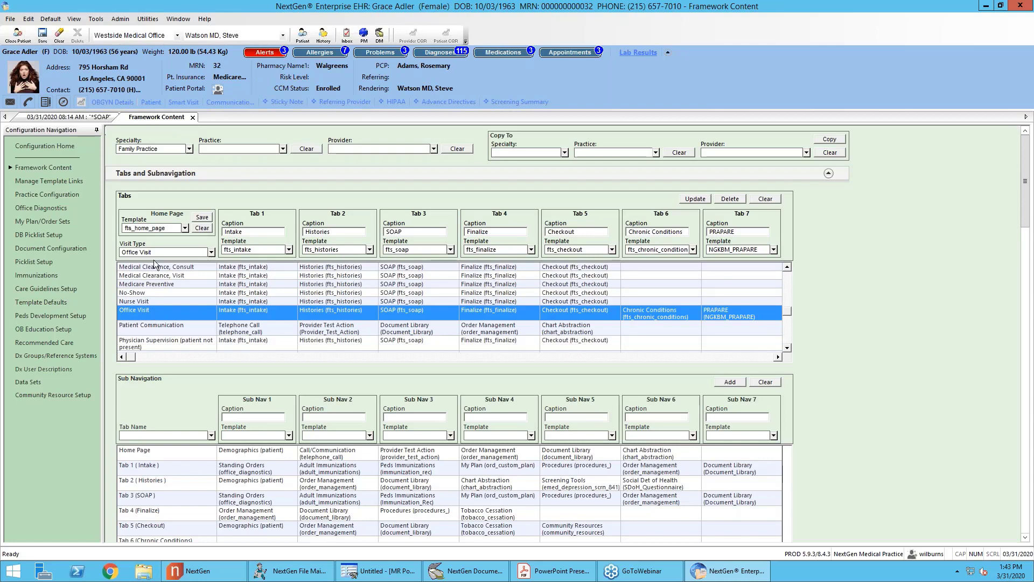
{"action": "left_click", "coordinate": [147, 498]}
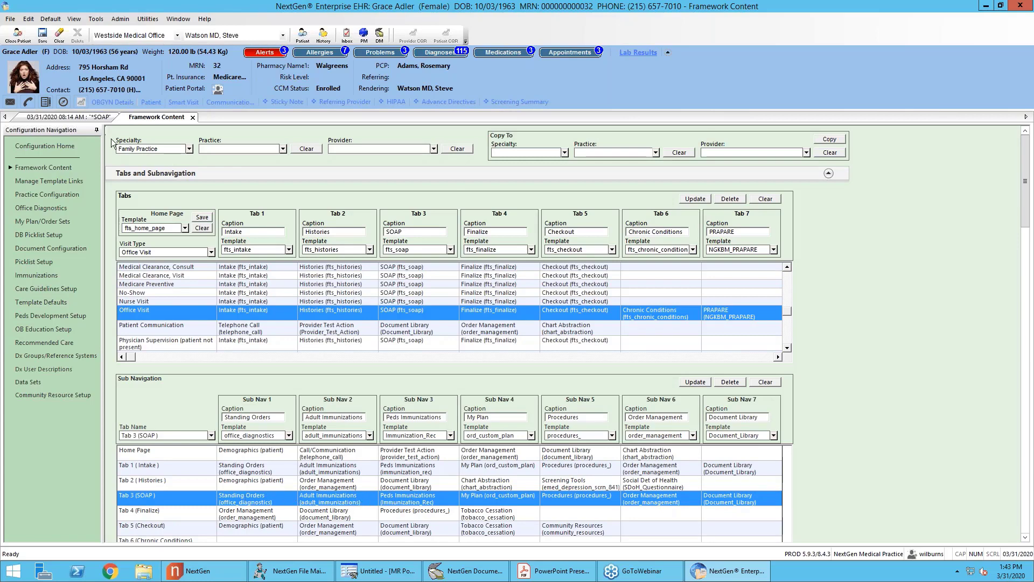
{"action": "left_click", "coordinate": [98, 119]}
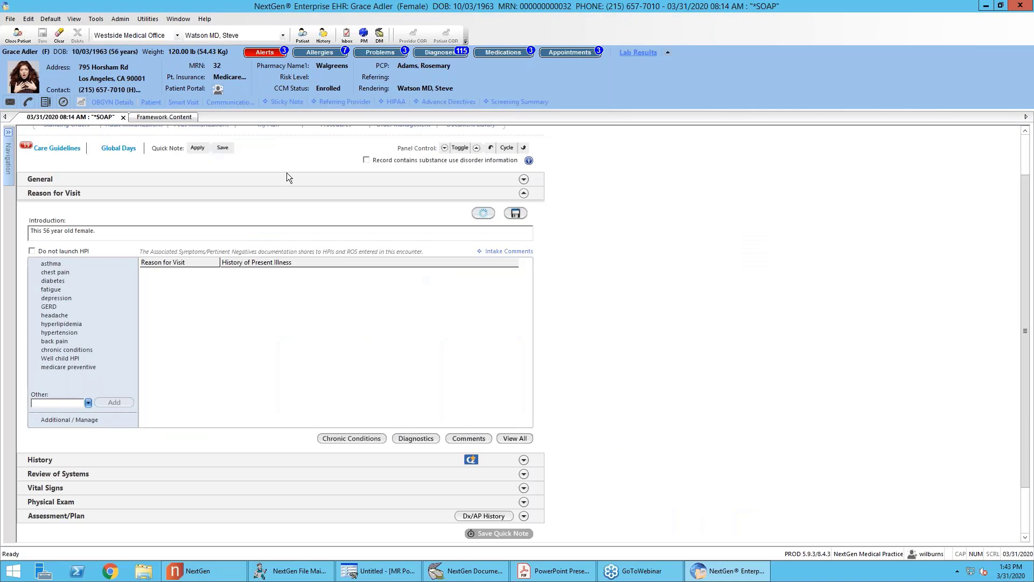
{"action": "scroll", "coordinate": [286, 172], "scroll_direction": "up", "scroll_amount": 2}
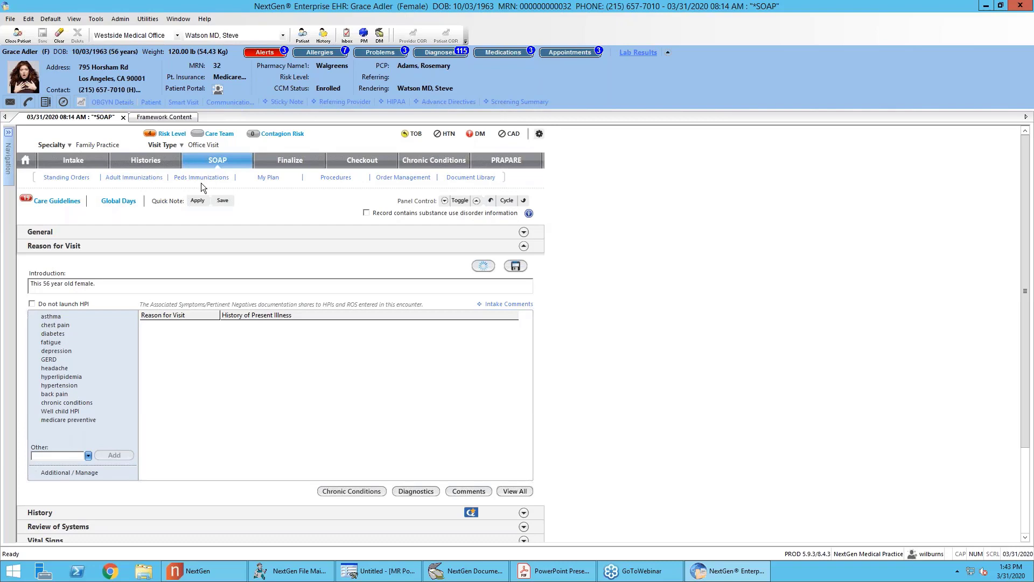
{"action": "left_click", "coordinate": [182, 119]}
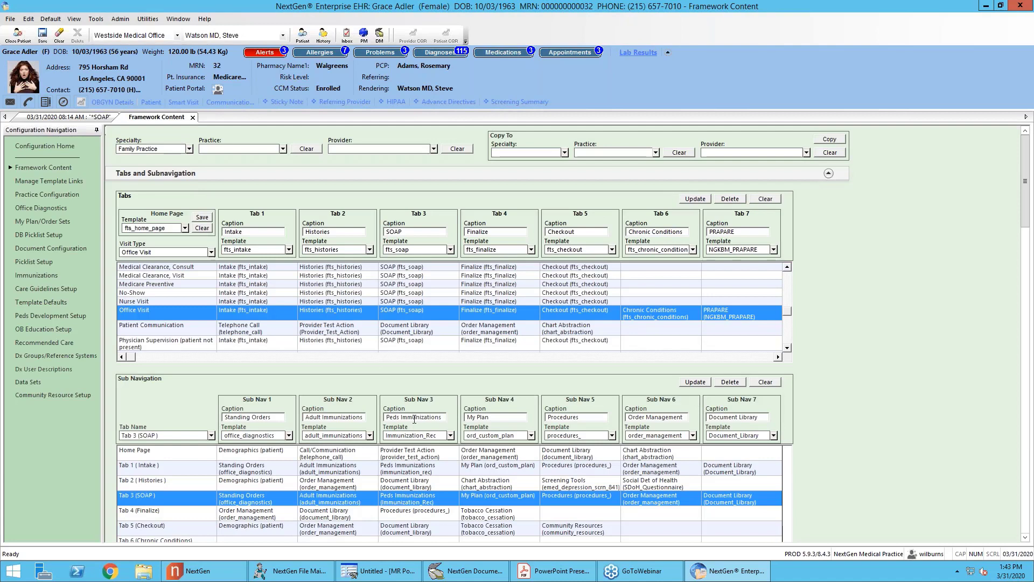
Step: Replace the Sub Nav 3 caption of the SOAP tab with "Screening Tools"
{"action": "left_click", "coordinate": [415, 418]}
{"action": "left_click_drag", "start_coordinate": [442, 419], "coordinate": [377, 420]}
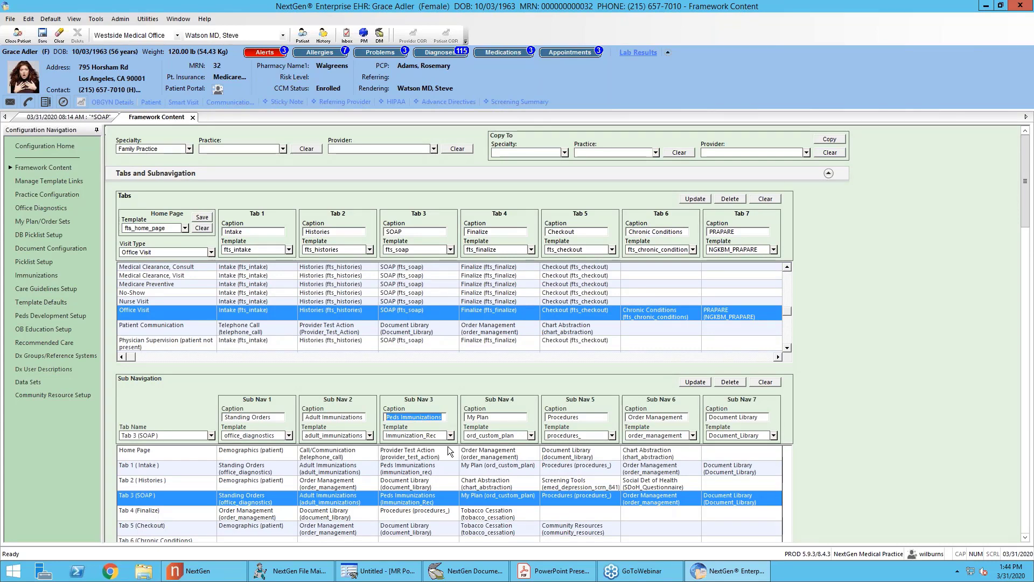
{"action": "type", "text": "Screening"}
{"action": "type", "text": "Tools"}
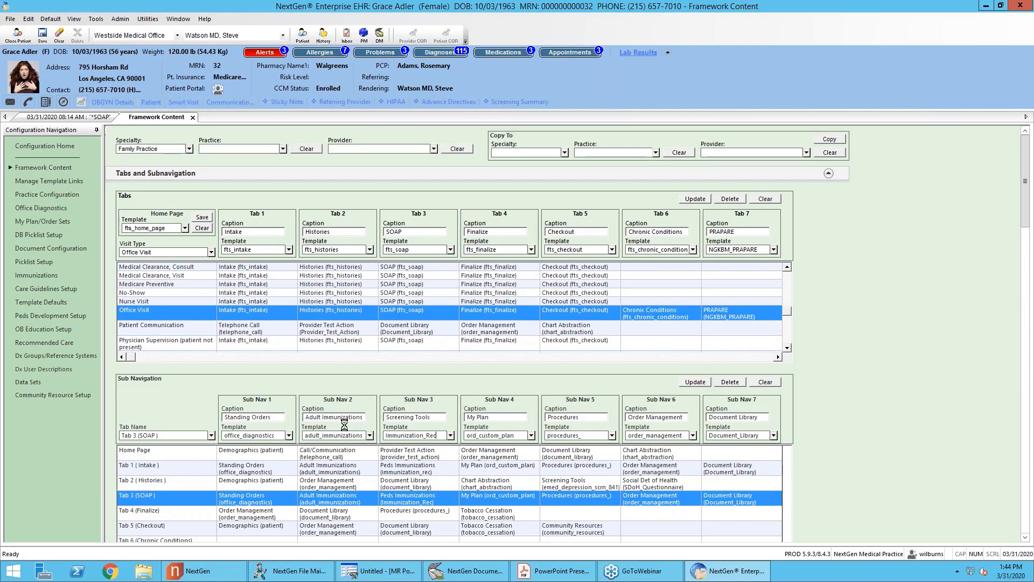
Step: Assign the depression_screening_alert template to Sub Nav 3, update the SOAP sub navigation row and reselect it
{"action": "left_click", "coordinate": [450, 436]}
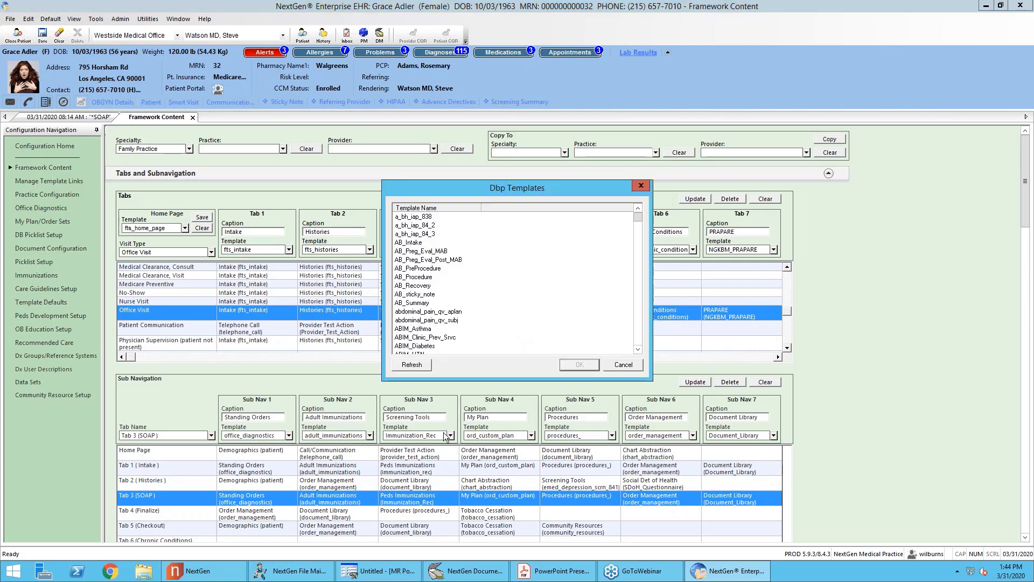
{"action": "left_click", "coordinate": [440, 312]}
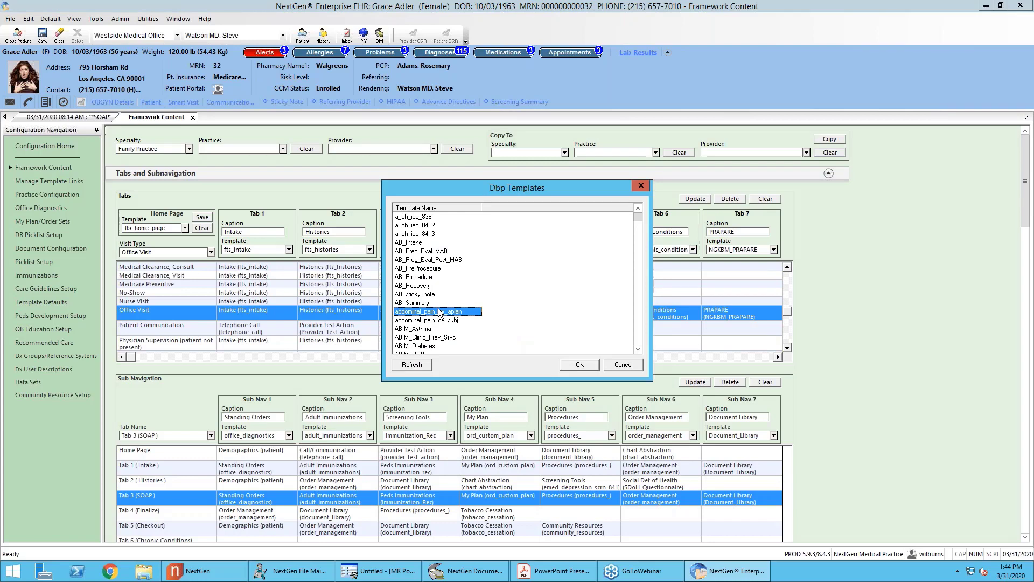
{"action": "type", "text": "depression"}
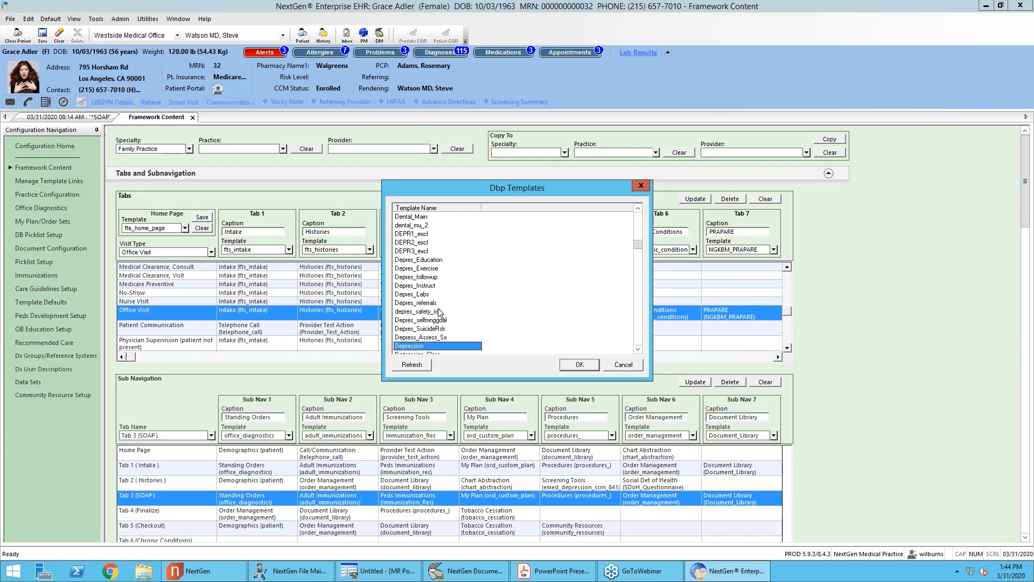
{"action": "left_click", "coordinate": [638, 350]}
{"action": "left_click", "coordinate": [638, 350]}
{"action": "left_click", "coordinate": [638, 350]}
{"action": "left_click", "coordinate": [639, 350]}
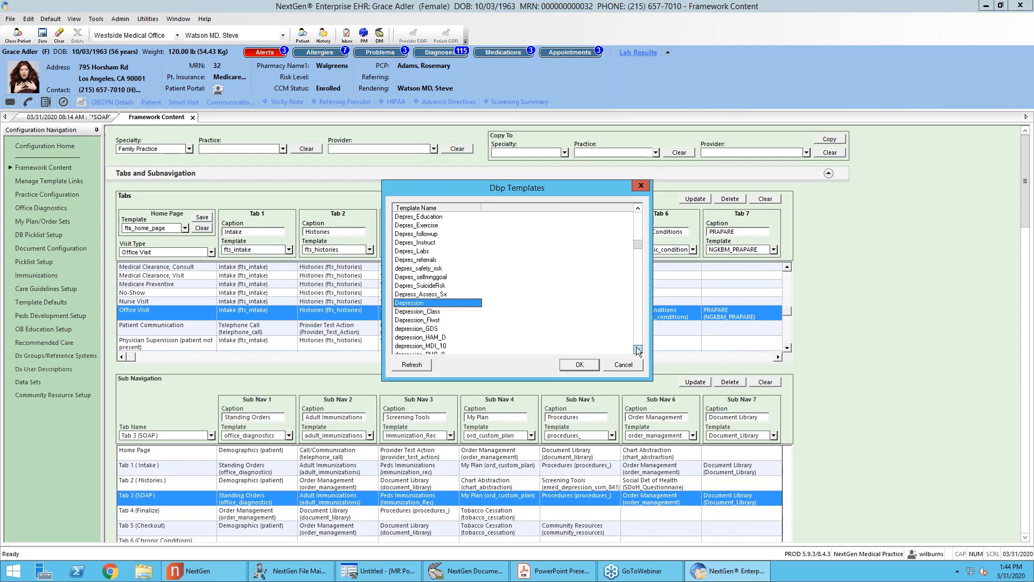
{"action": "left_click", "coordinate": [638, 350]}
{"action": "left_click", "coordinate": [639, 350]}
{"action": "scroll", "coordinate": [639, 350], "scroll_direction": "down", "scroll_amount": 3}
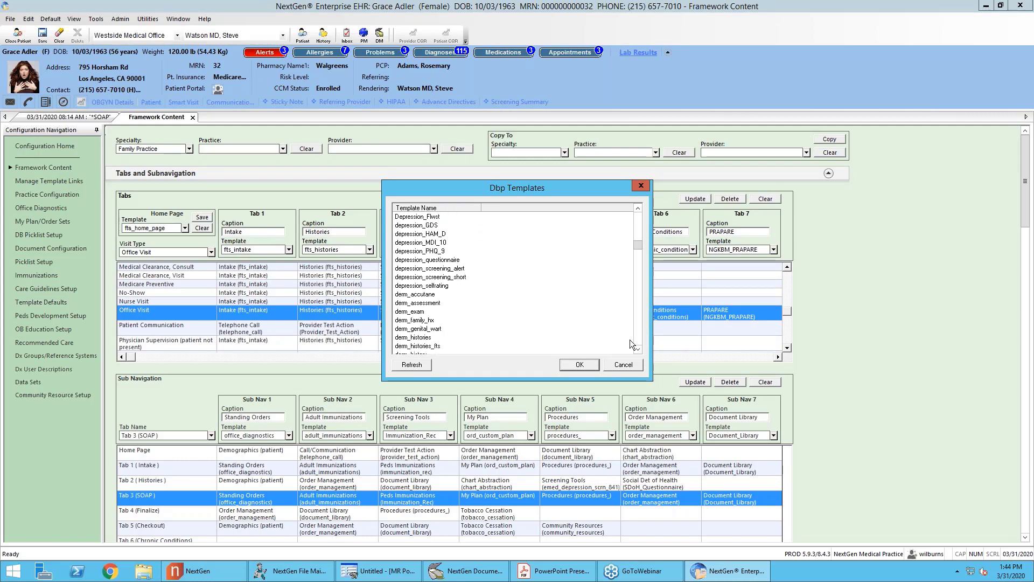
{"action": "left_click", "coordinate": [463, 269]}
{"action": "left_click", "coordinate": [577, 365]}
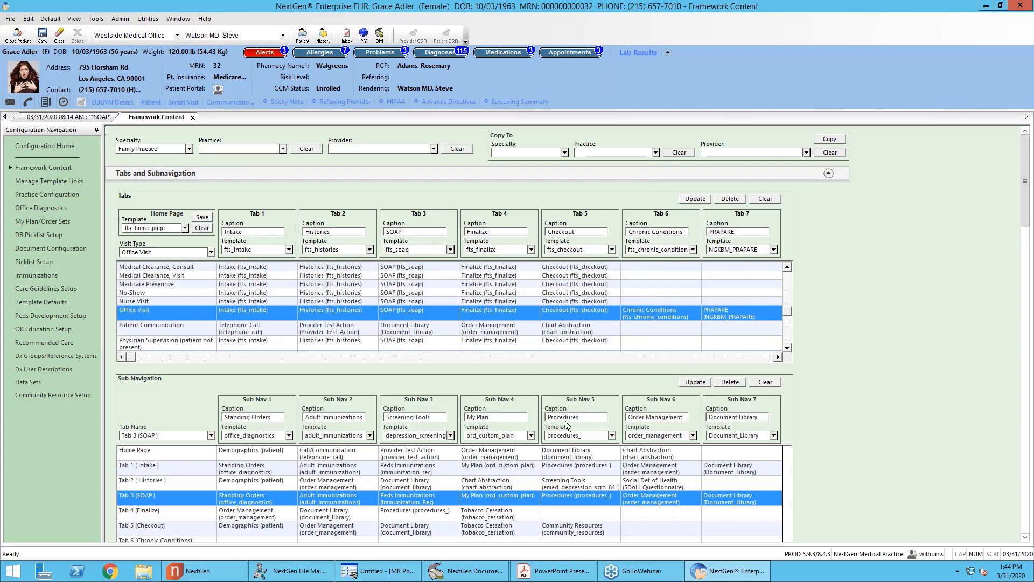
{"action": "left_click", "coordinate": [697, 382]}
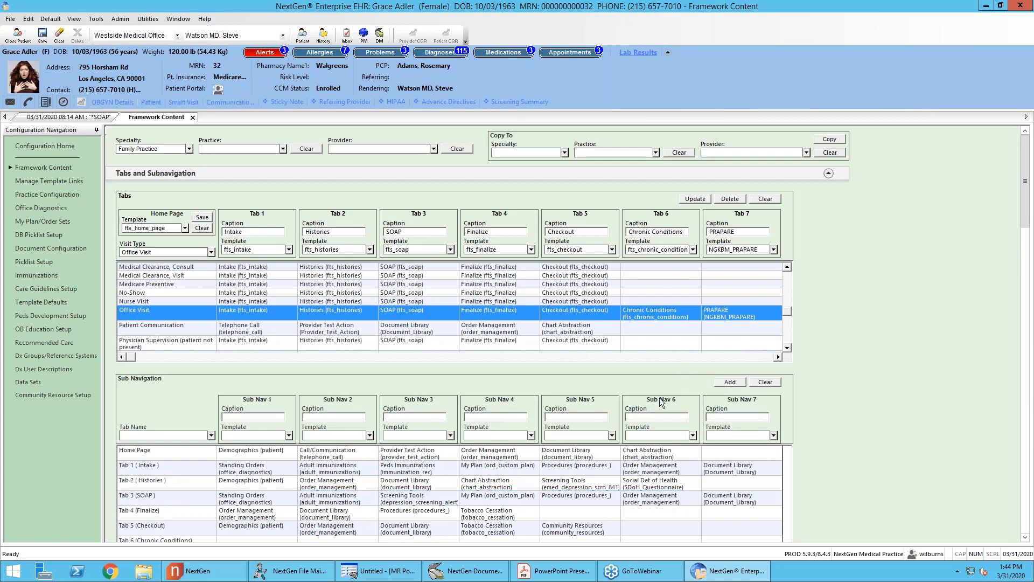
{"action": "left_click", "coordinate": [213, 496]}
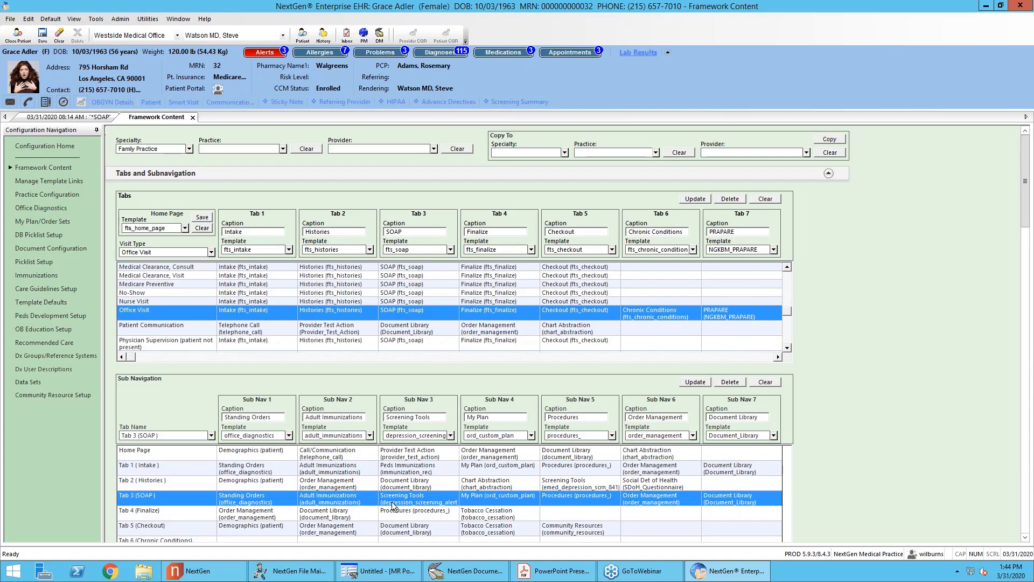
Step: Reload the encounter's SOAP template by going to Finalize and back to SOAP
{"action": "left_click", "coordinate": [103, 121]}
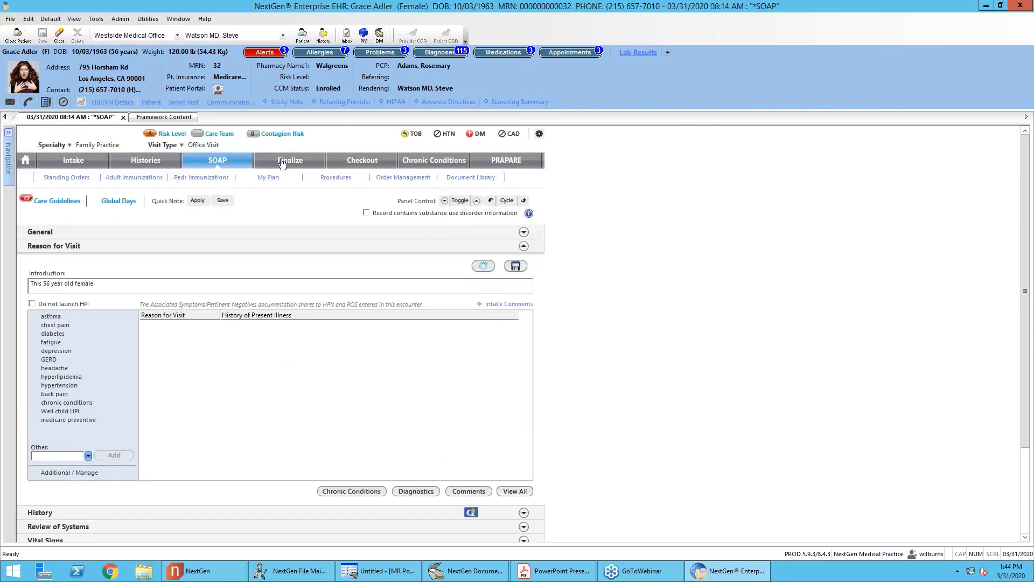
{"action": "left_click", "coordinate": [270, 160]}
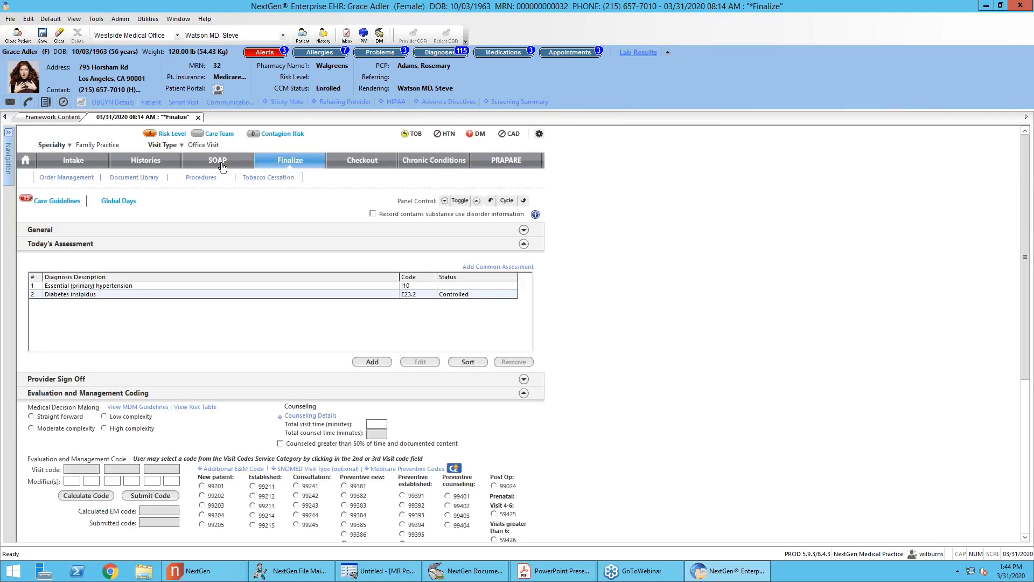
{"action": "left_click", "coordinate": [223, 163]}
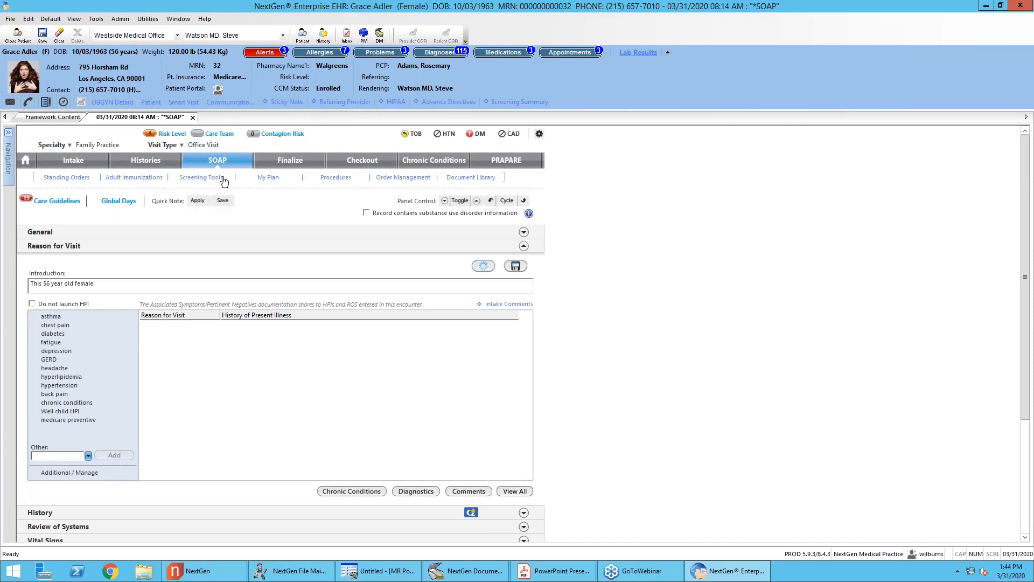
Step: Test the Screening Tools link in the SOAP sub navigation without saving, and compare it with its Framework Content configuration
{"action": "left_click", "coordinate": [194, 179]}
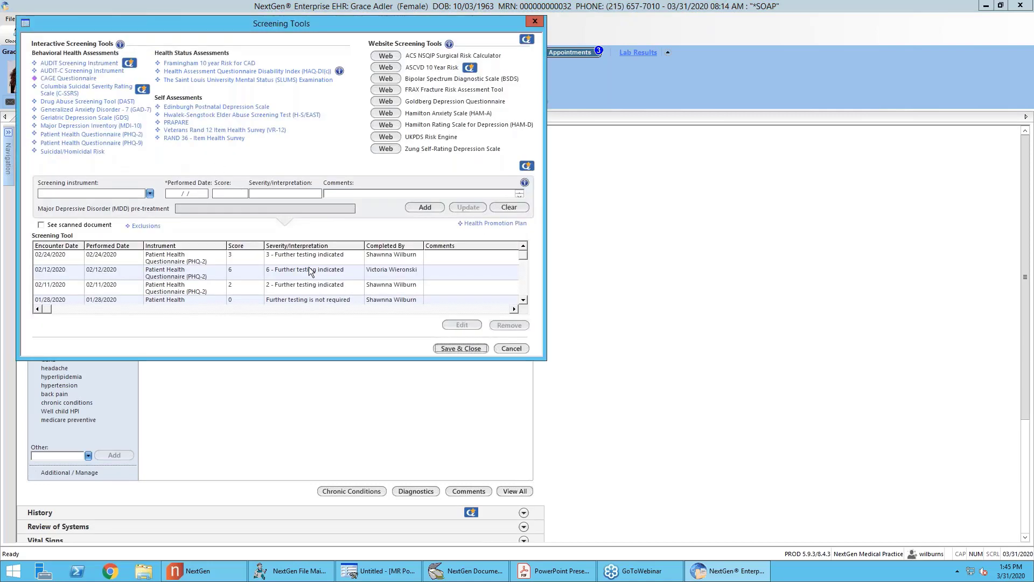
{"action": "left_click", "coordinate": [509, 348]}
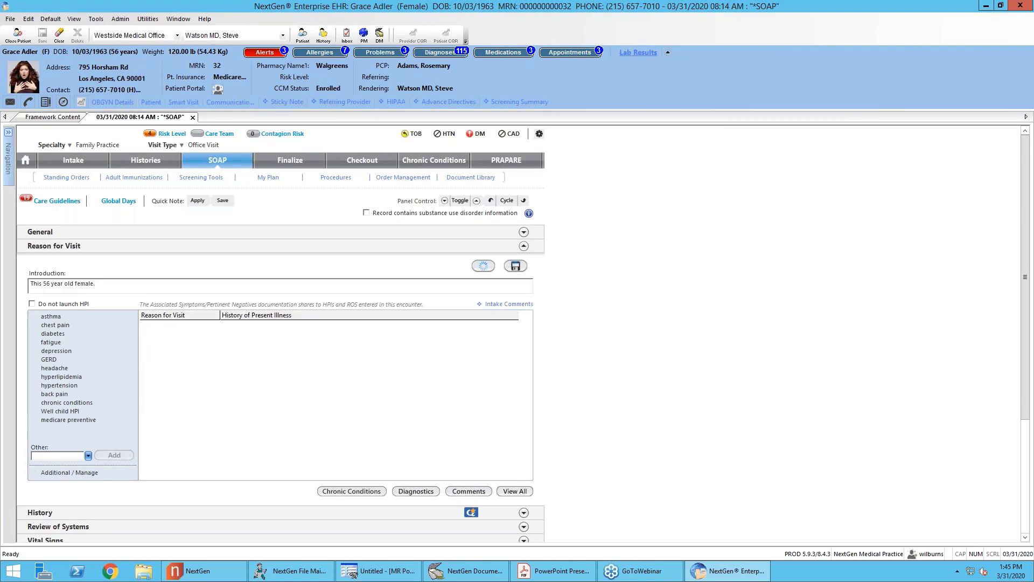
{"action": "left_click", "coordinate": [60, 117]}
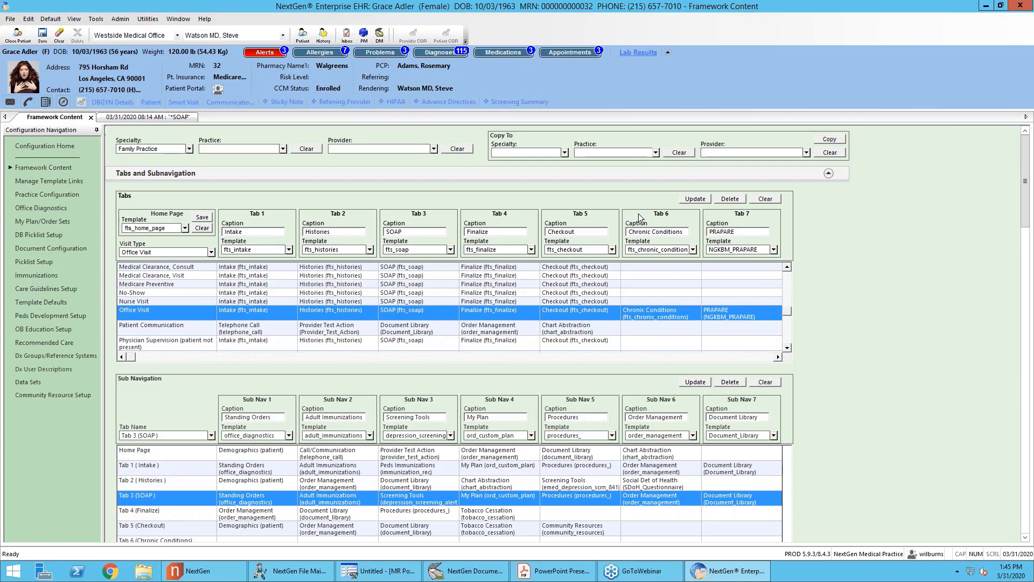
{"action": "left_click", "coordinate": [173, 118]}
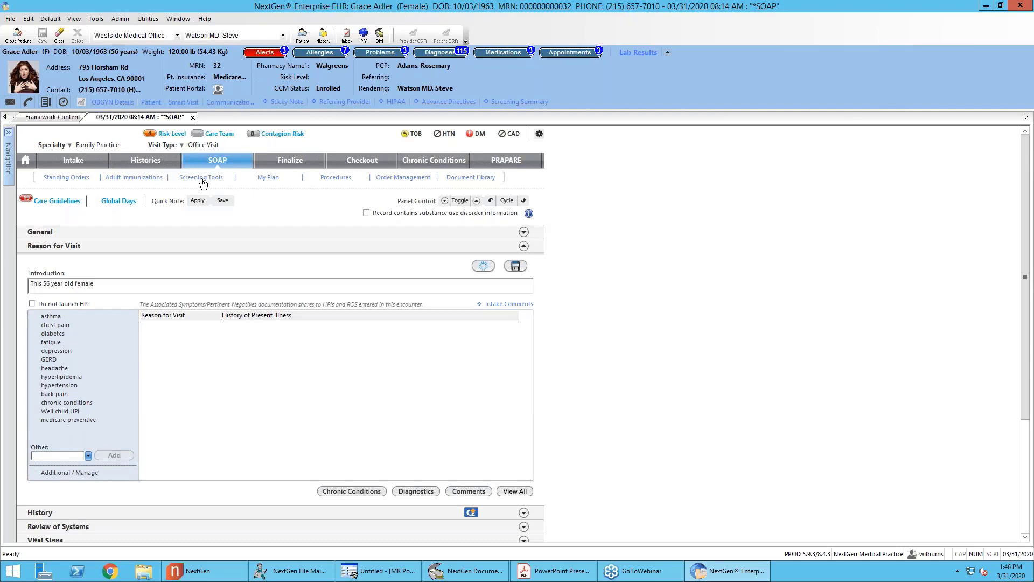
Step: Retest the Screening Tools link, cancelling its window, and look over the SOAP template alongside its Framework Content configuration
{"action": "left_click", "coordinate": [201, 178]}
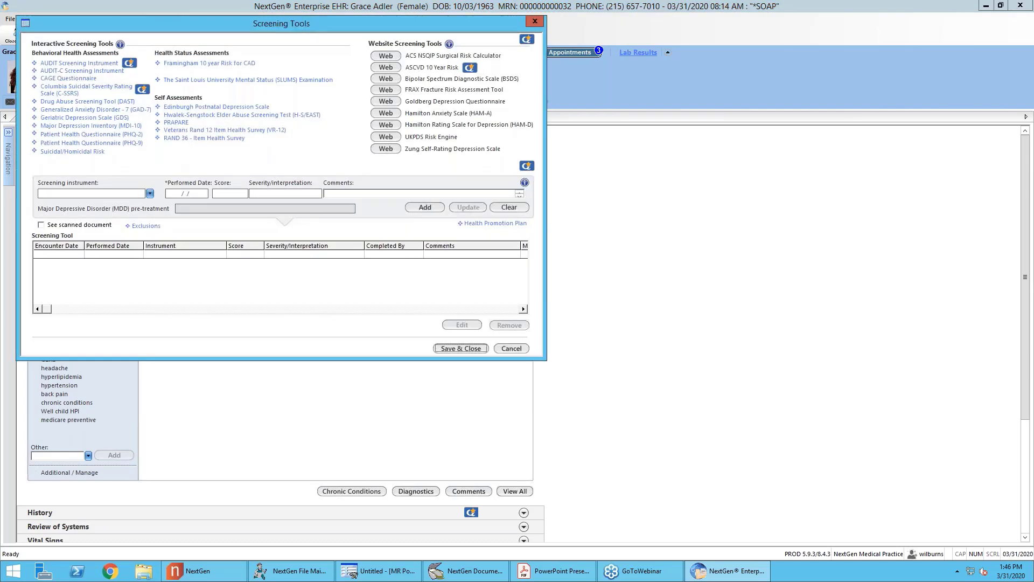
{"action": "left_click", "coordinate": [511, 349]}
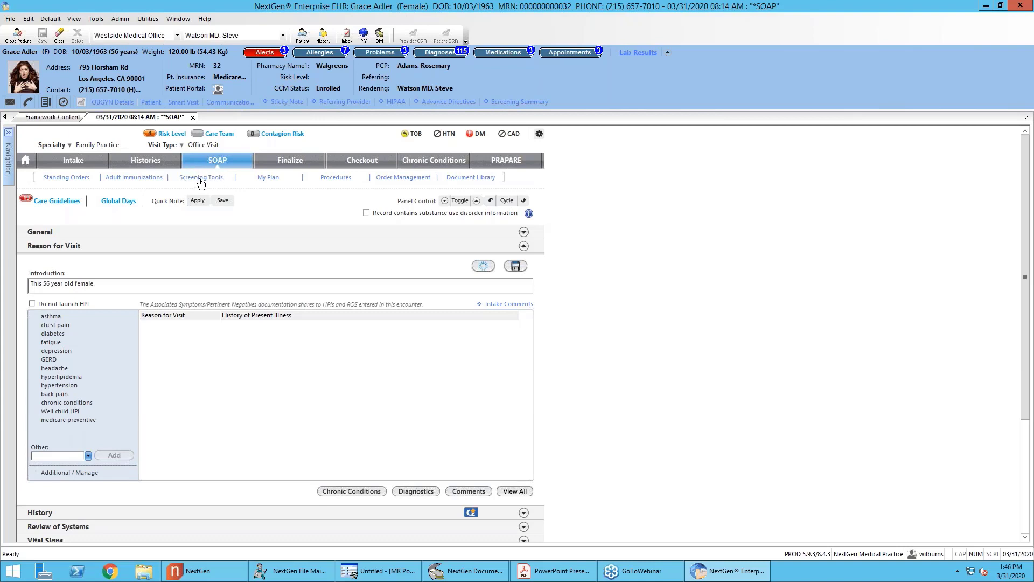
{"action": "left_click", "coordinate": [8, 132]}
{"action": "scroll", "coordinate": [292, 189], "scroll_direction": "down", "scroll_amount": 4}
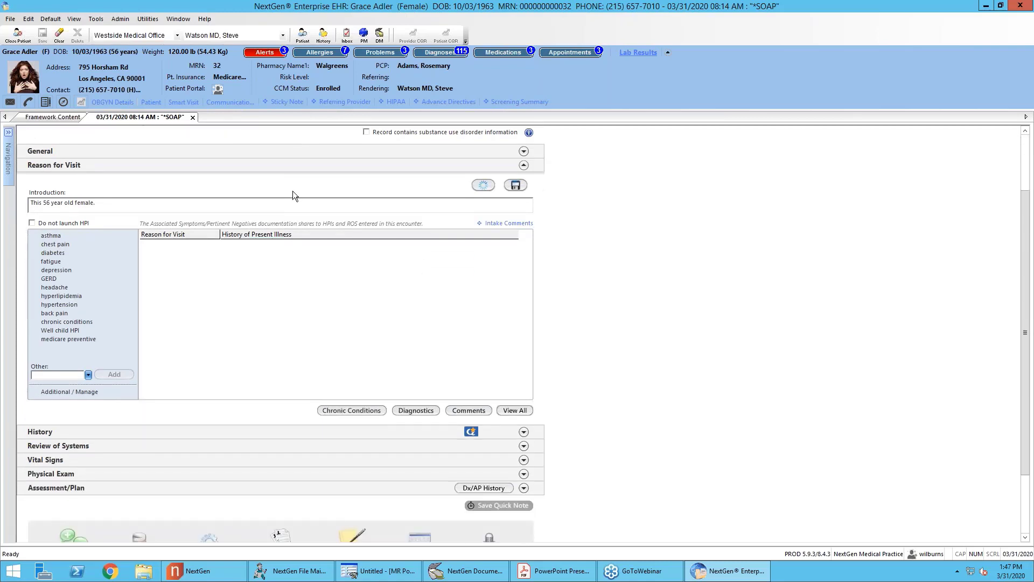
{"action": "scroll", "coordinate": [292, 190], "scroll_direction": "down", "scroll_amount": 2}
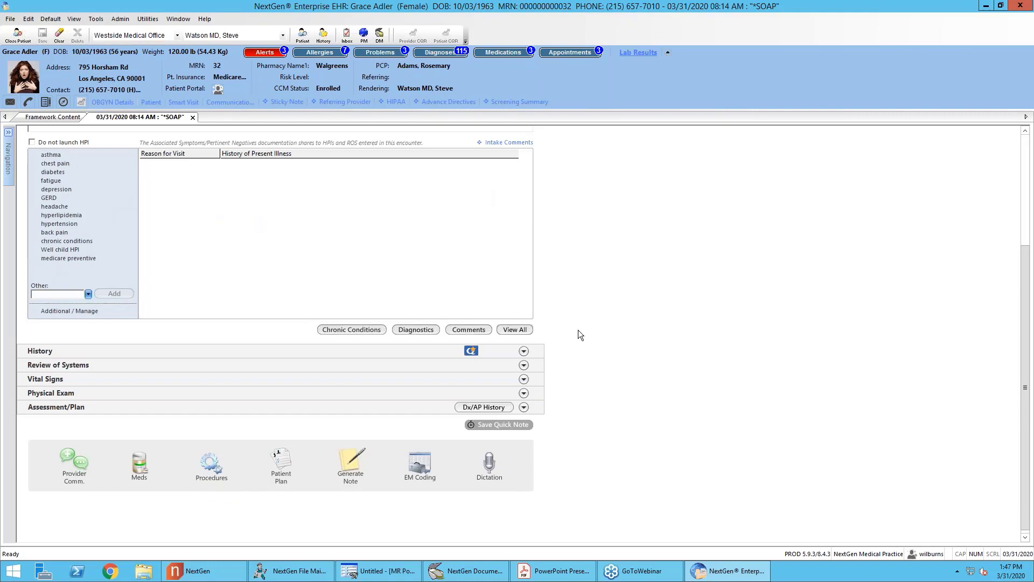
{"action": "scroll", "coordinate": [570, 330], "scroll_direction": "up", "scroll_amount": 1}
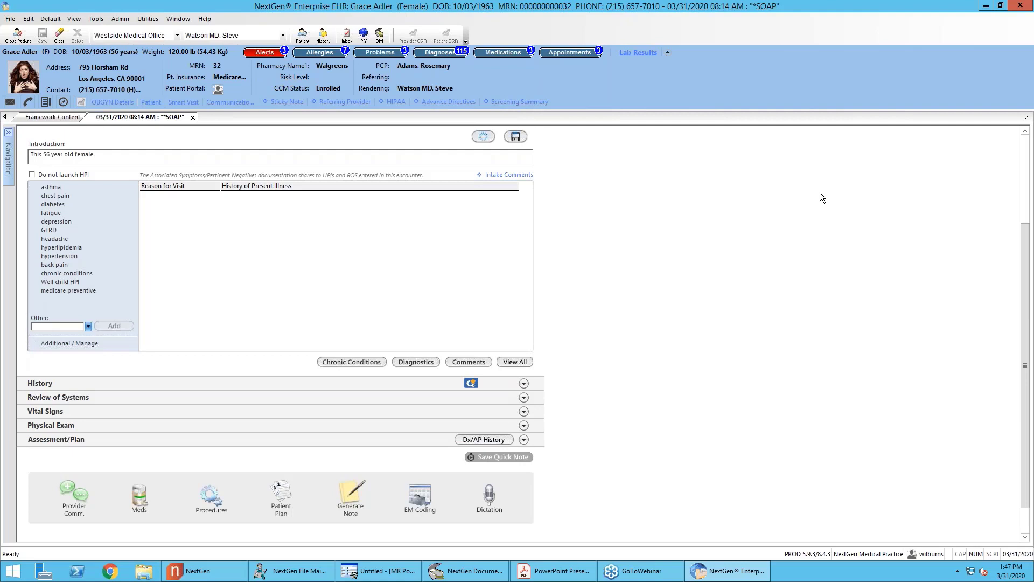
{"action": "scroll", "coordinate": [820, 192], "scroll_direction": "up", "scroll_amount": 4}
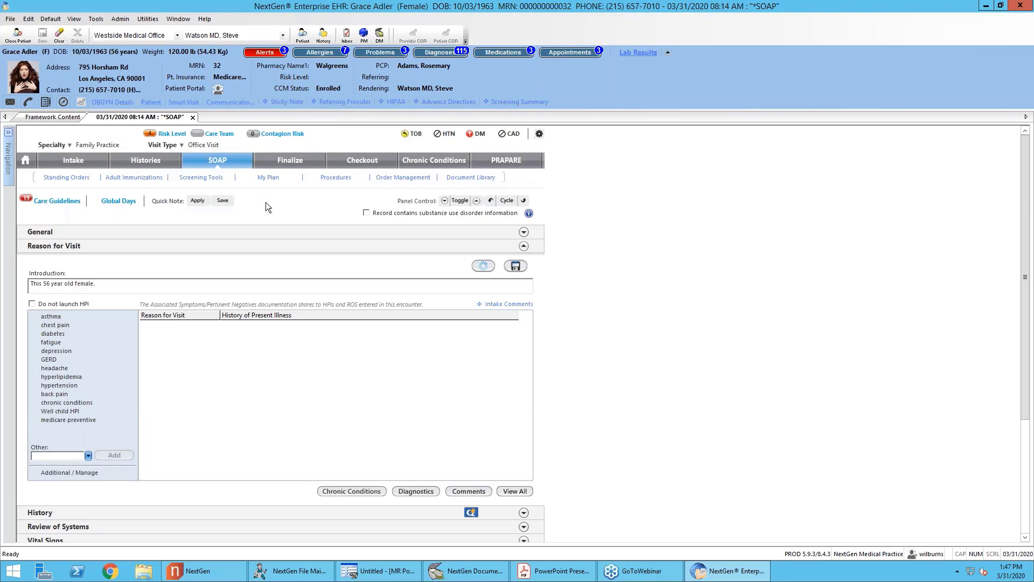
{"action": "left_click", "coordinate": [31, 117]}
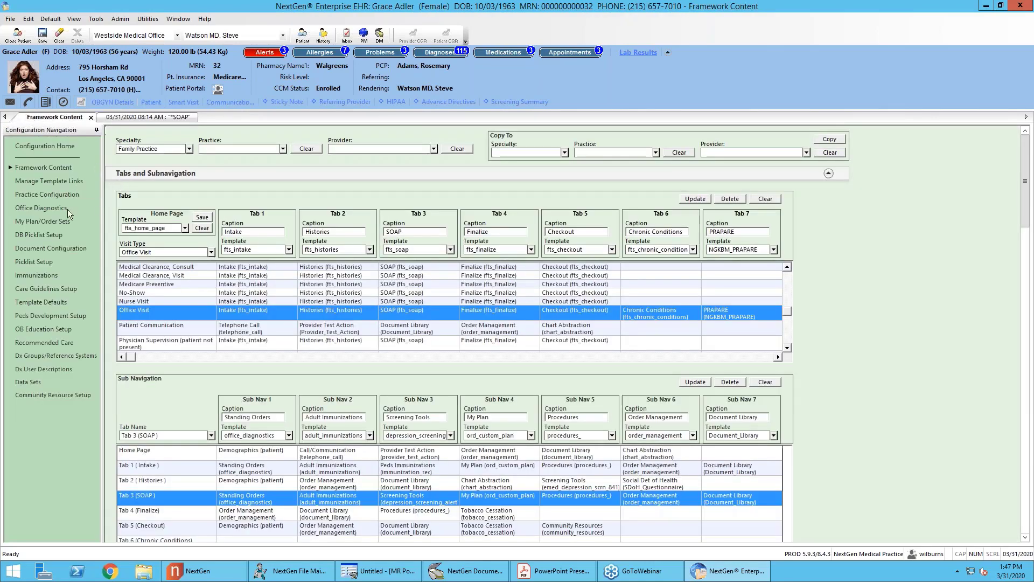
{"action": "left_click", "coordinate": [158, 117]}
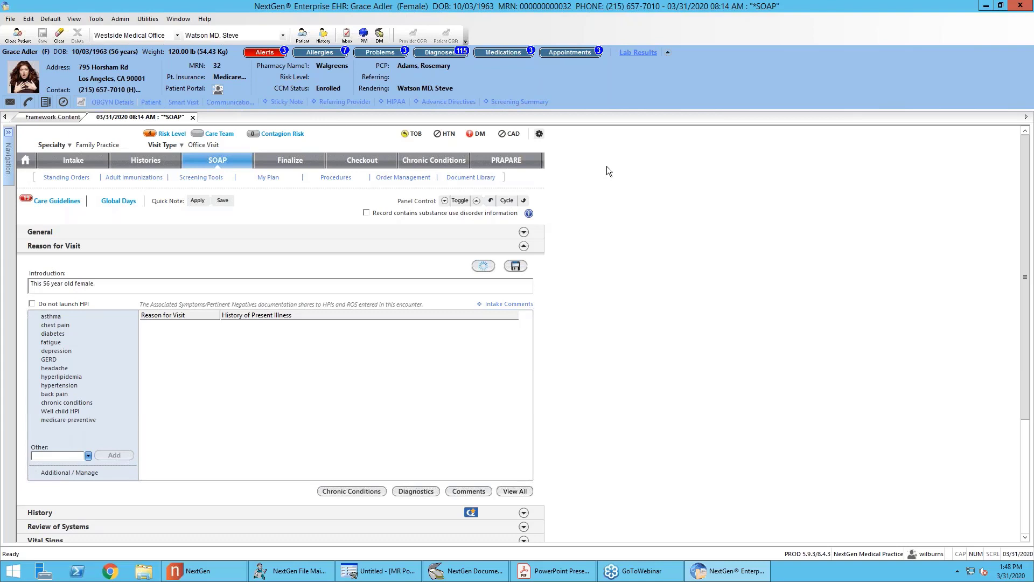
Step: View the procedure picklist launched from the Procedures shortcut below the SOAP panels and cancel it
{"action": "scroll", "coordinate": [602, 186], "scroll_direction": "down", "scroll_amount": 3}
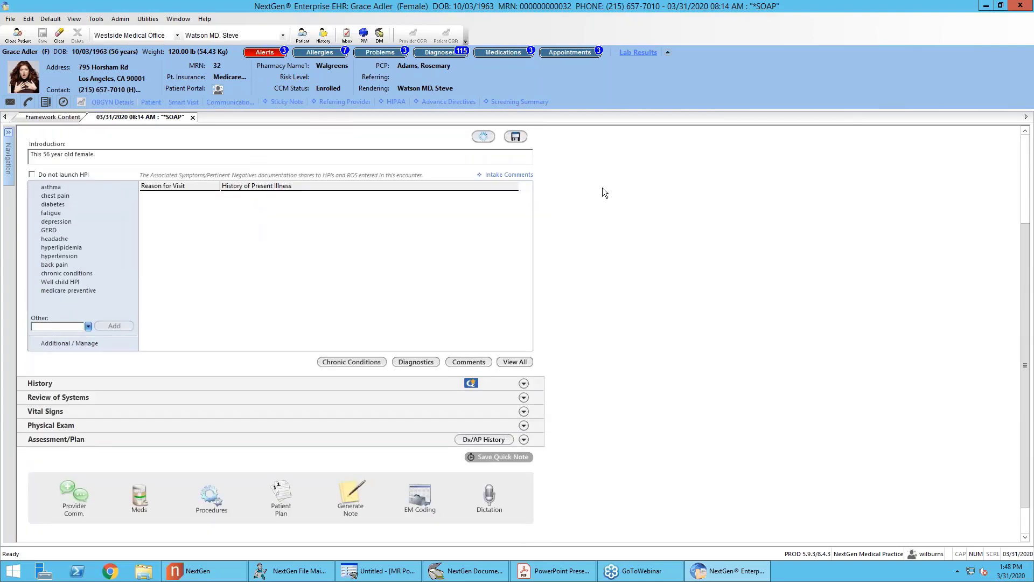
{"action": "scroll", "coordinate": [602, 188], "scroll_direction": "down", "scroll_amount": 1}
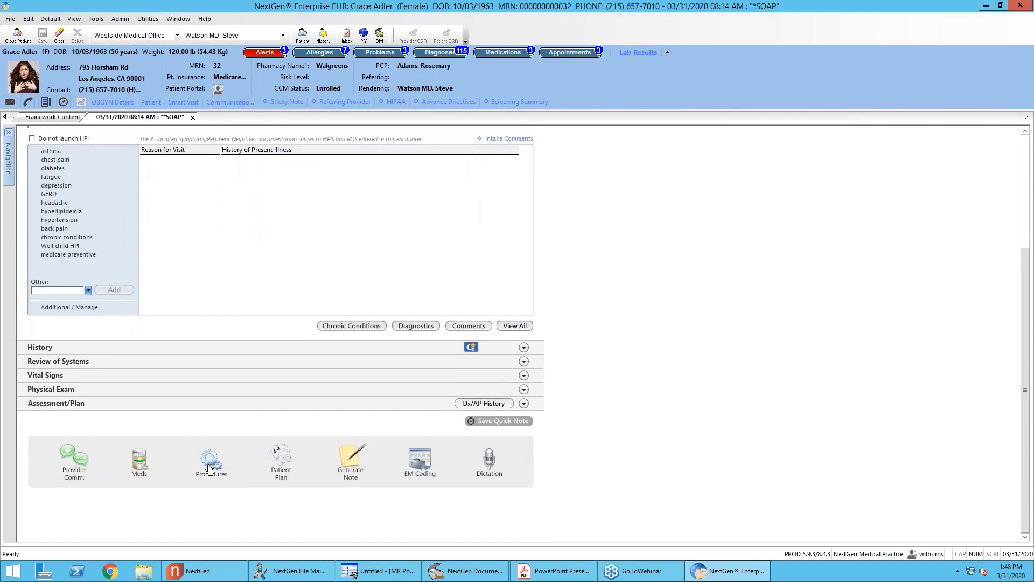
{"action": "left_click", "coordinate": [210, 468]}
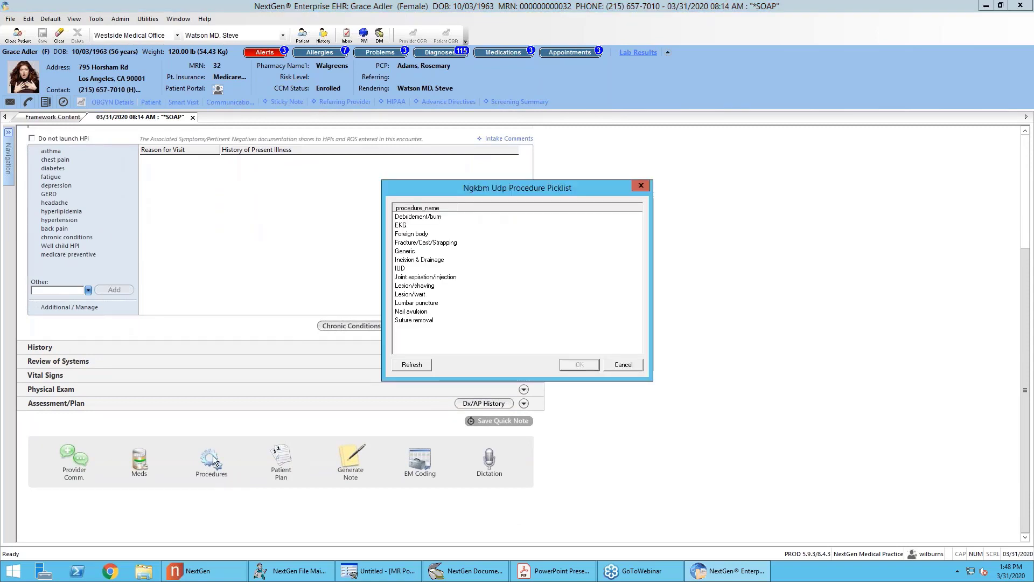
{"action": "left_click", "coordinate": [611, 367]}
{"action": "left_click", "coordinate": [619, 364]}
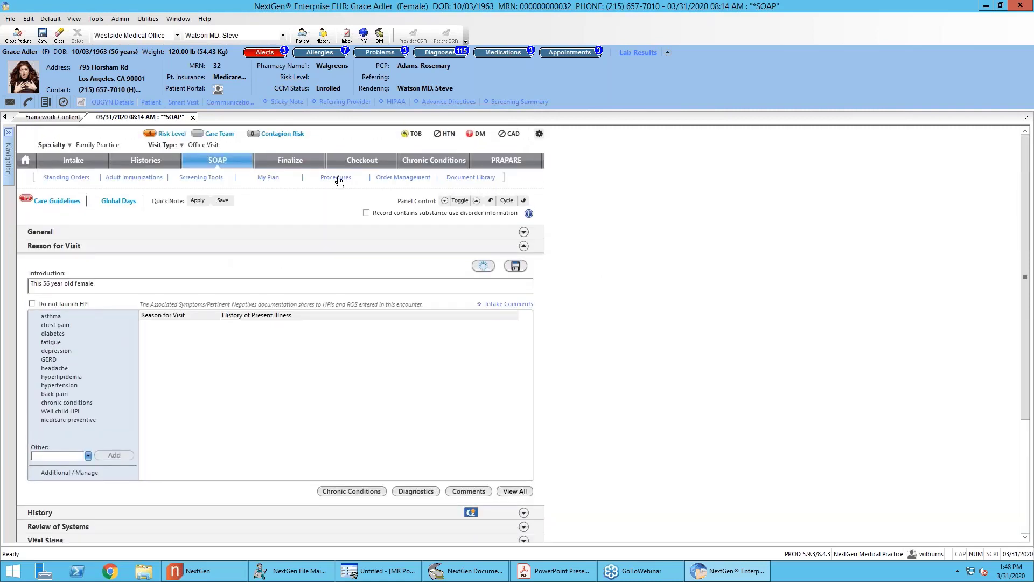
Step: View the full Procedures template from the SOAP sub navigation and close it without saving
{"action": "left_click", "coordinate": [337, 179]}
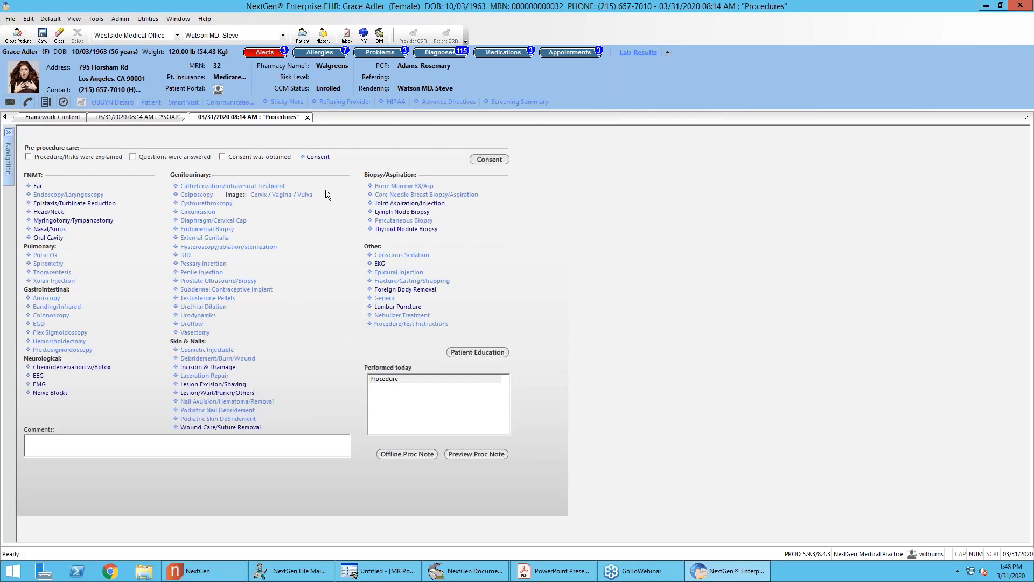
{"action": "left_click", "coordinate": [307, 117]}
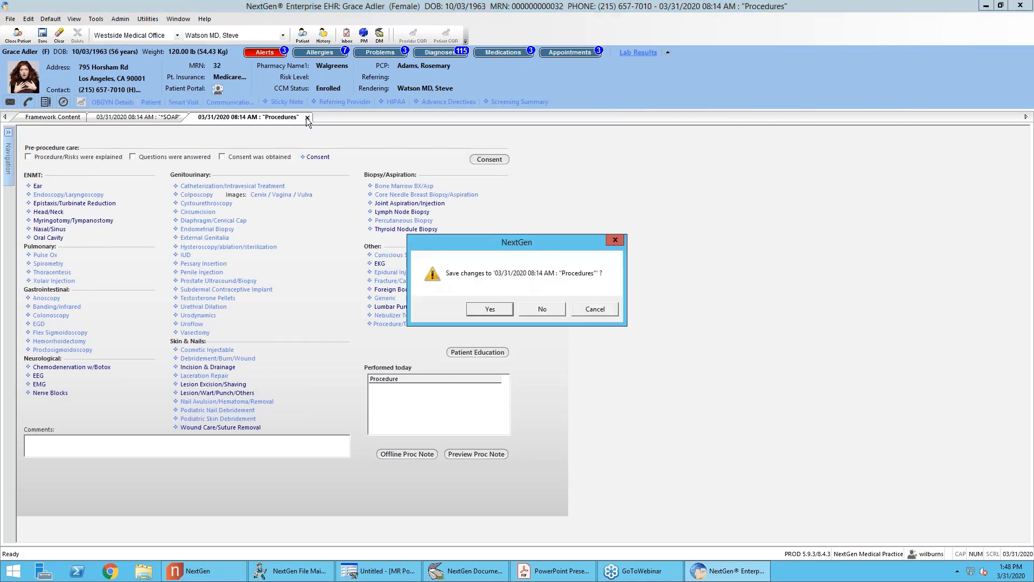
{"action": "left_click", "coordinate": [540, 308]}
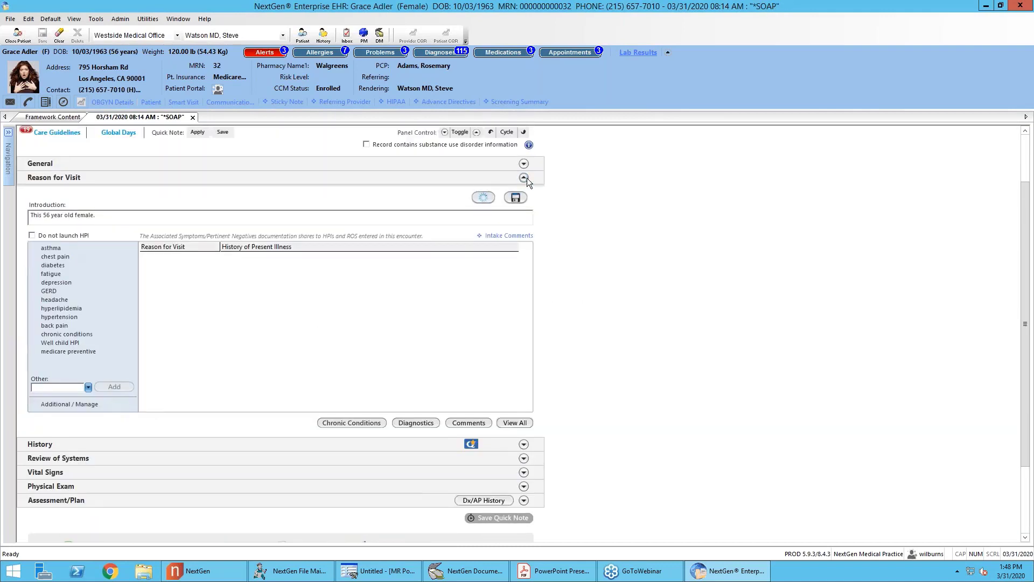
Step: Recheck the SOAP procedure picklist and compare it with the Procedures section of Framework Content
{"action": "left_click", "coordinate": [210, 372]}
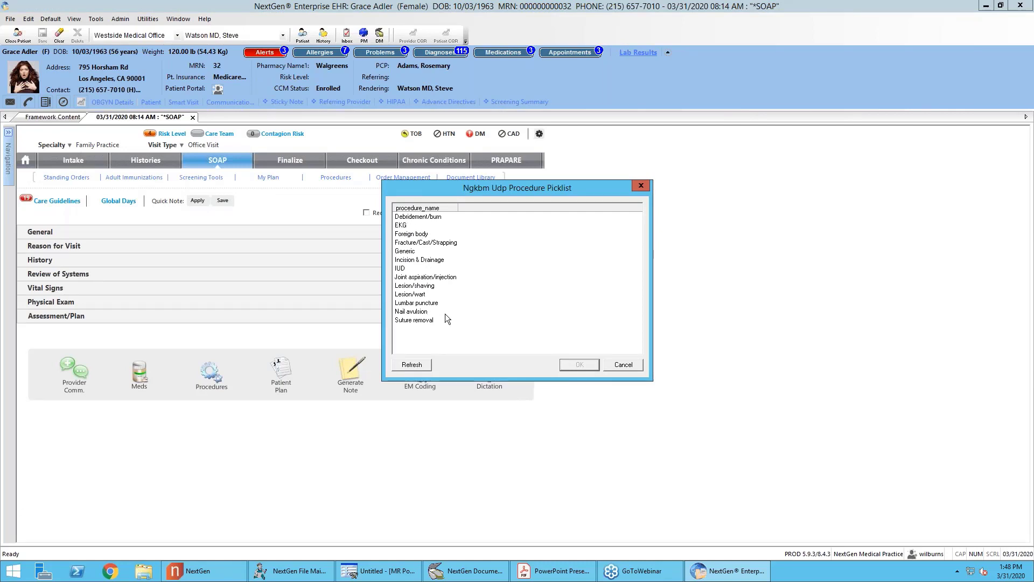
{"action": "left_click", "coordinate": [623, 365]}
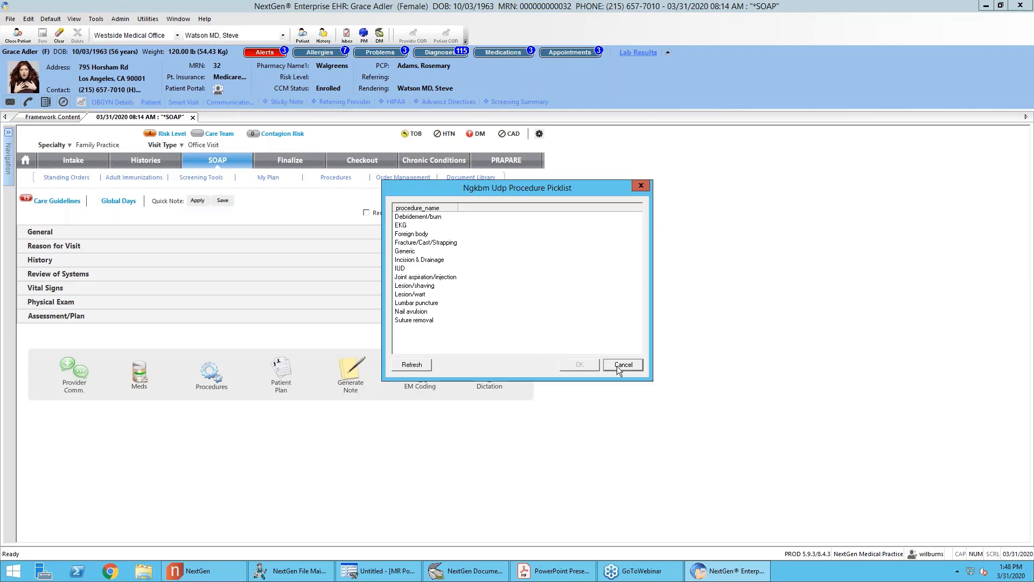
{"action": "left_click", "coordinate": [76, 117]}
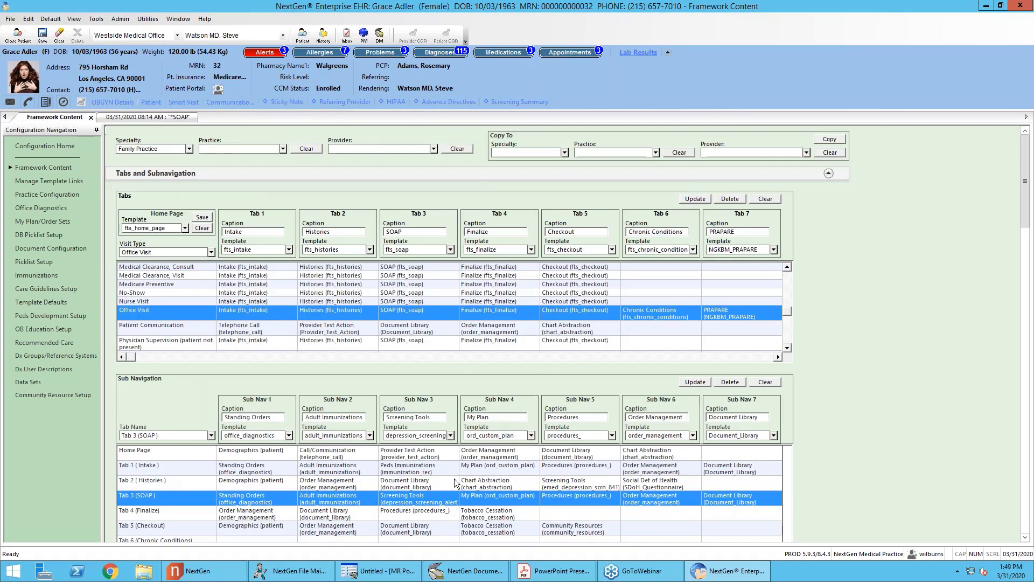
{"action": "scroll", "coordinate": [522, 400], "scroll_direction": "down", "scroll_amount": 3}
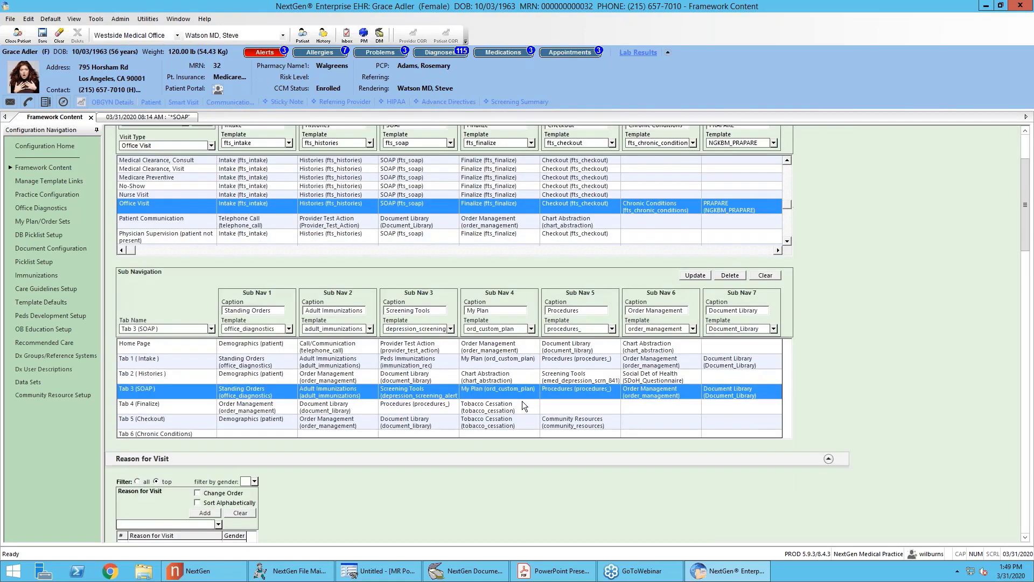
{"action": "scroll", "coordinate": [521, 405], "scroll_direction": "down", "scroll_amount": 15}
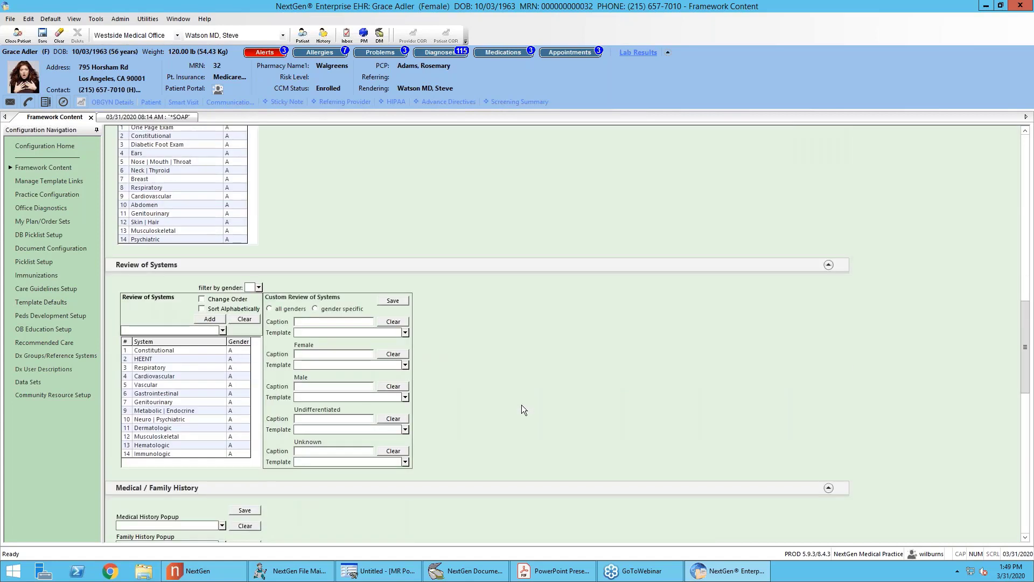
{"action": "scroll", "coordinate": [521, 409], "scroll_direction": "down", "scroll_amount": 1}
{"action": "scroll", "coordinate": [522, 405], "scroll_direction": "down", "scroll_amount": 3}
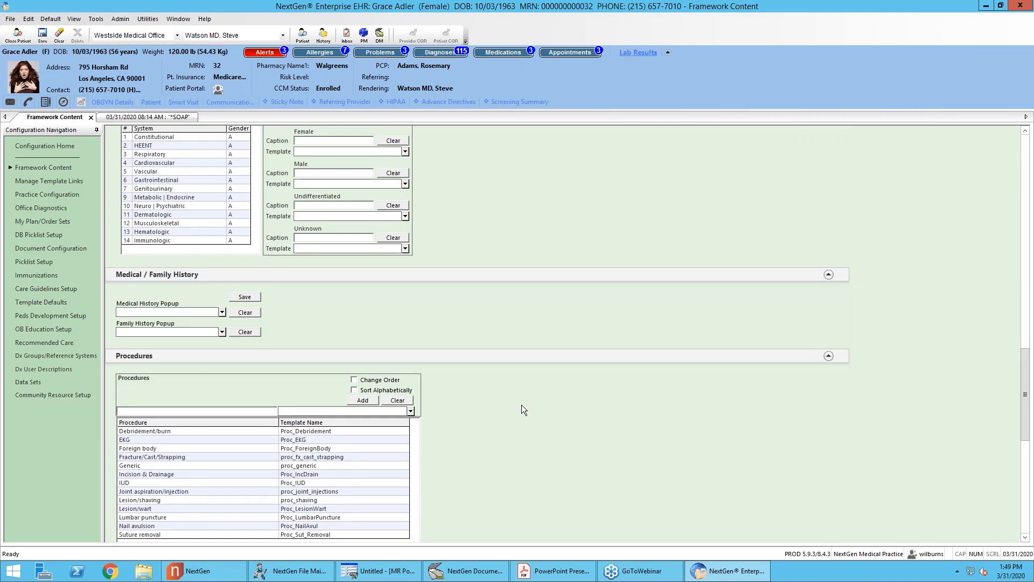
{"action": "scroll", "coordinate": [521, 405], "scroll_direction": "down", "scroll_amount": 3}
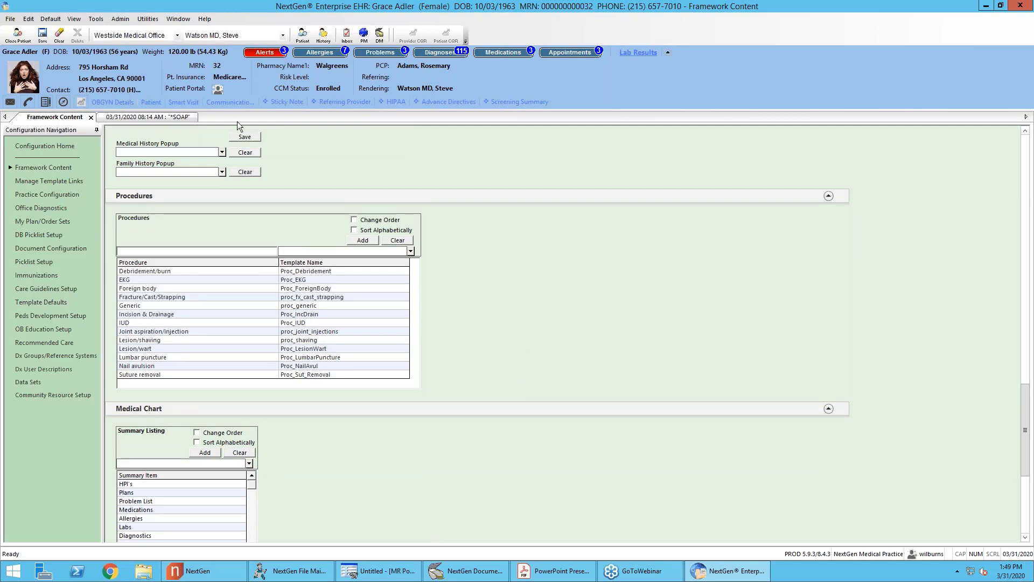
Step: Compare the encounter's procedure picklist with the sub navigation's Procedures template, cancelling the picklist and closing the template without saving
{"action": "left_click", "coordinate": [136, 116]}
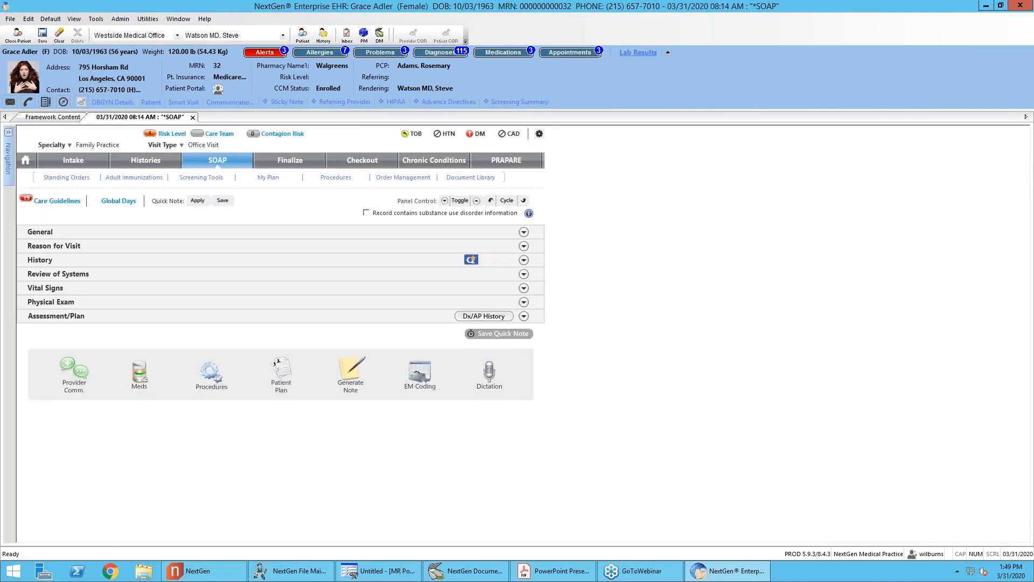
{"action": "left_click", "coordinate": [212, 375]}
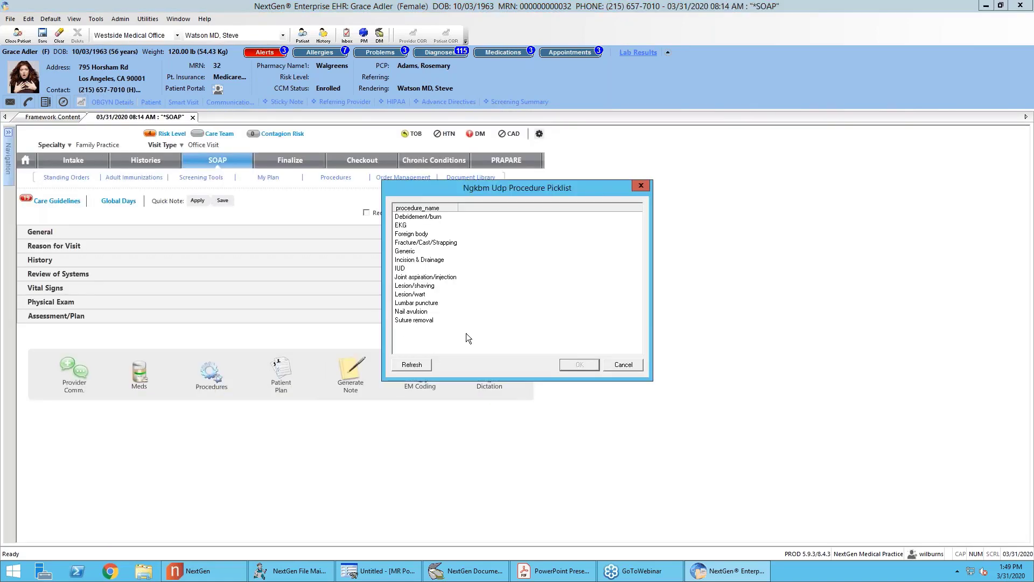
{"action": "left_click", "coordinate": [624, 365]}
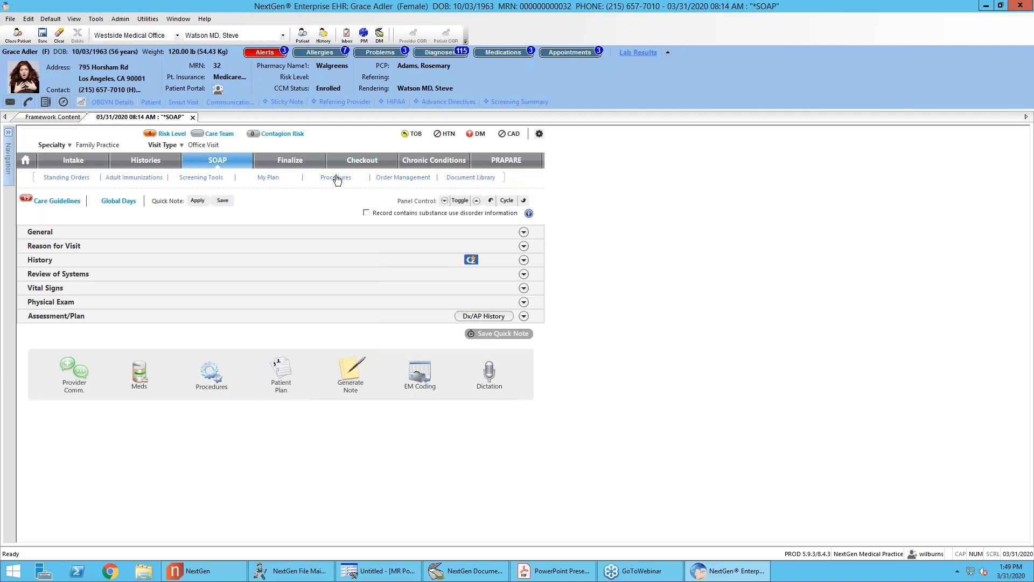
{"action": "left_click", "coordinate": [336, 178]}
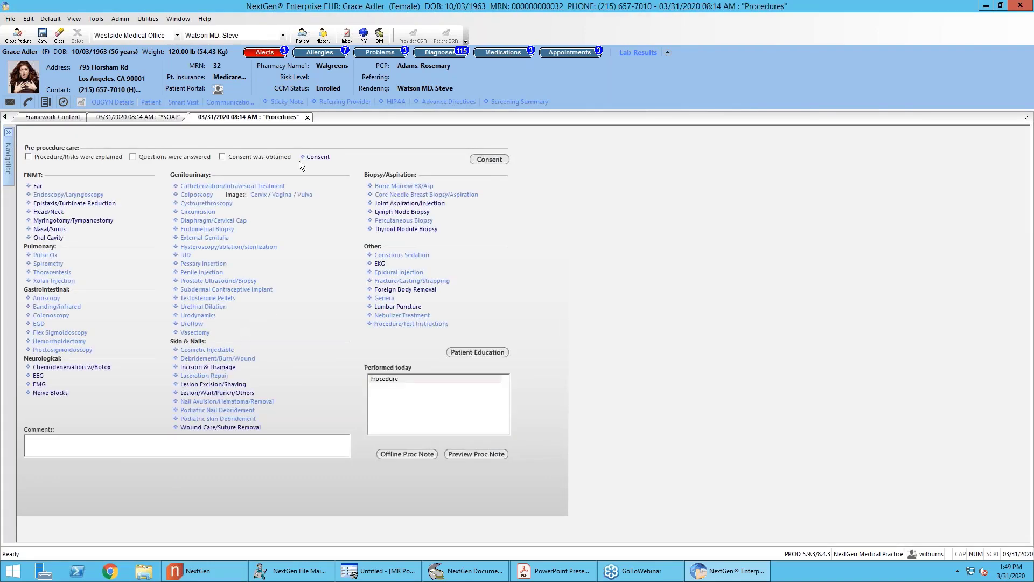
{"action": "left_click", "coordinate": [307, 117]}
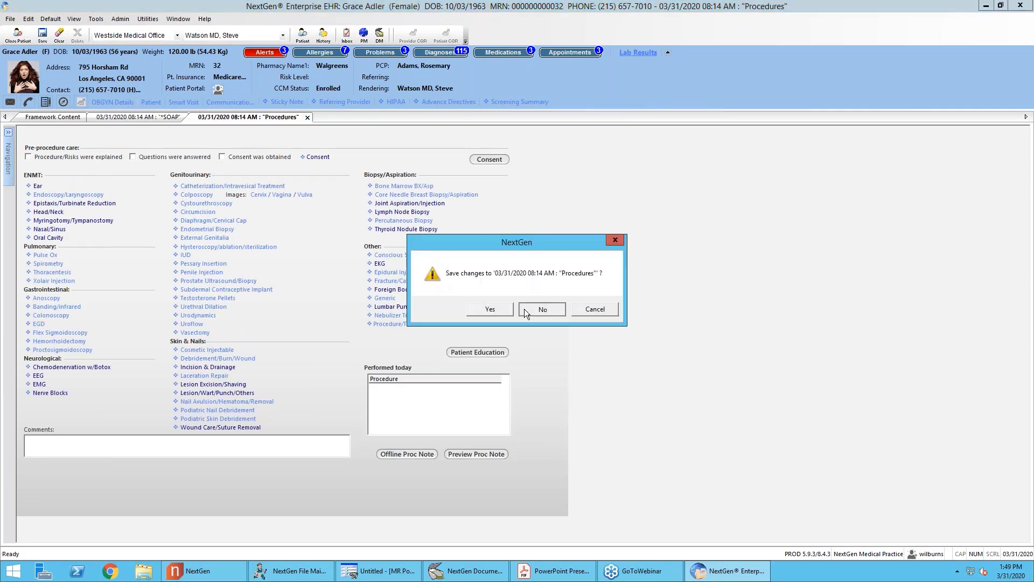
{"action": "left_click", "coordinate": [525, 309]}
{"action": "left_click", "coordinate": [211, 375]}
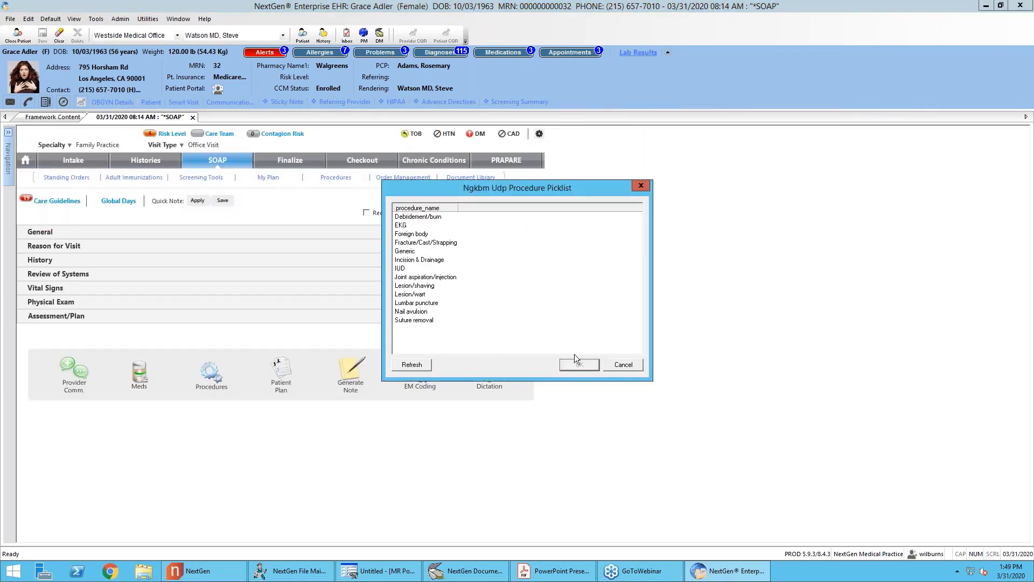
{"action": "left_click", "coordinate": [620, 364]}
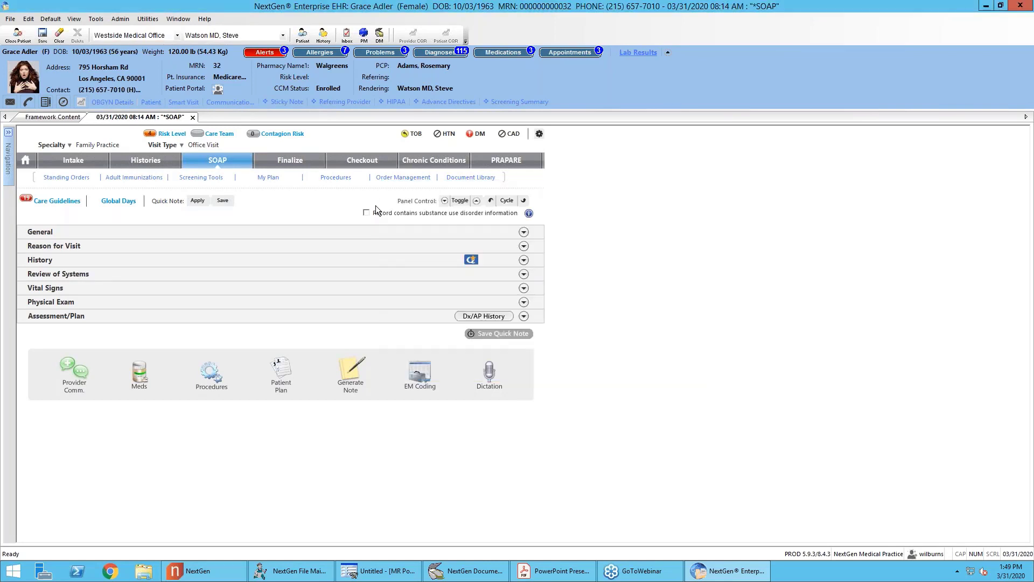
Step: Enter "Laceration Repair" as a new procedure name in the Framework Content Procedures section and bring up the template choices
{"action": "left_click", "coordinate": [74, 118]}
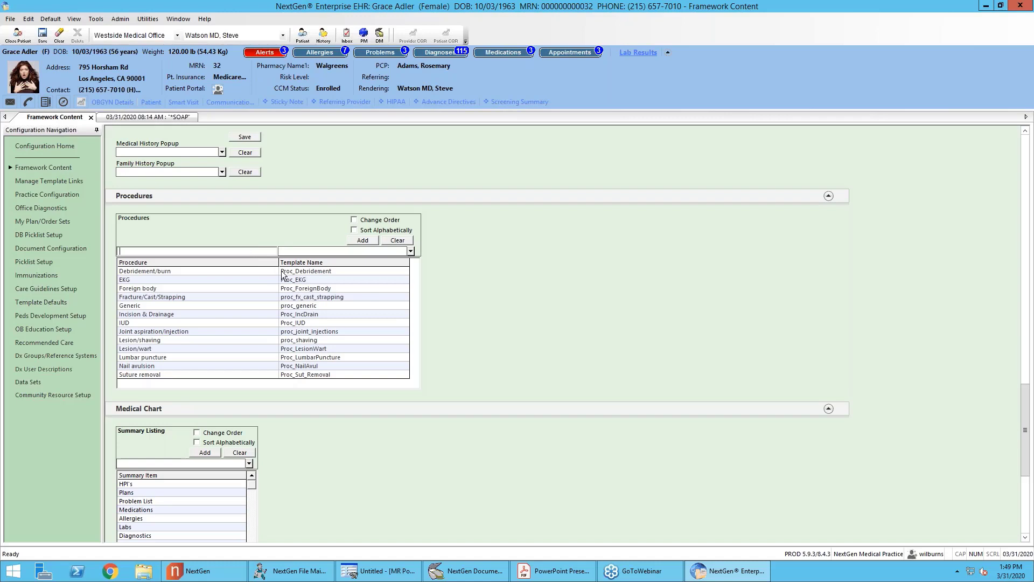
{"action": "type", "text": "Laceration Repair"}
{"action": "double_click", "coordinate": [291, 252]}
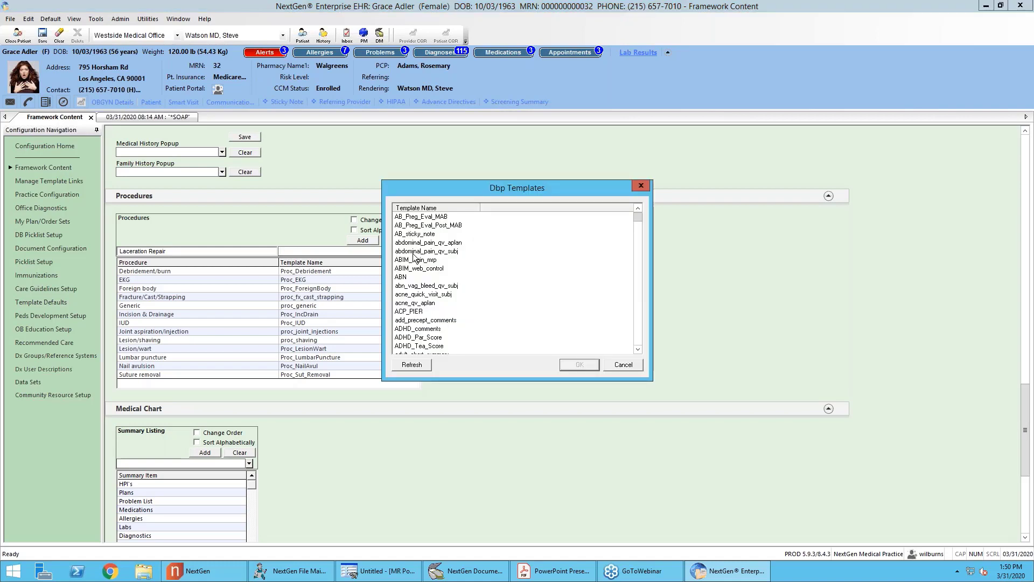
Step: Assign the Proc_Laceration template to Laceration Repair and add it to the Framework Content Procedures list
{"action": "left_click", "coordinate": [416, 252]}
{"action": "type", "text": "proc_anemia_injection"}
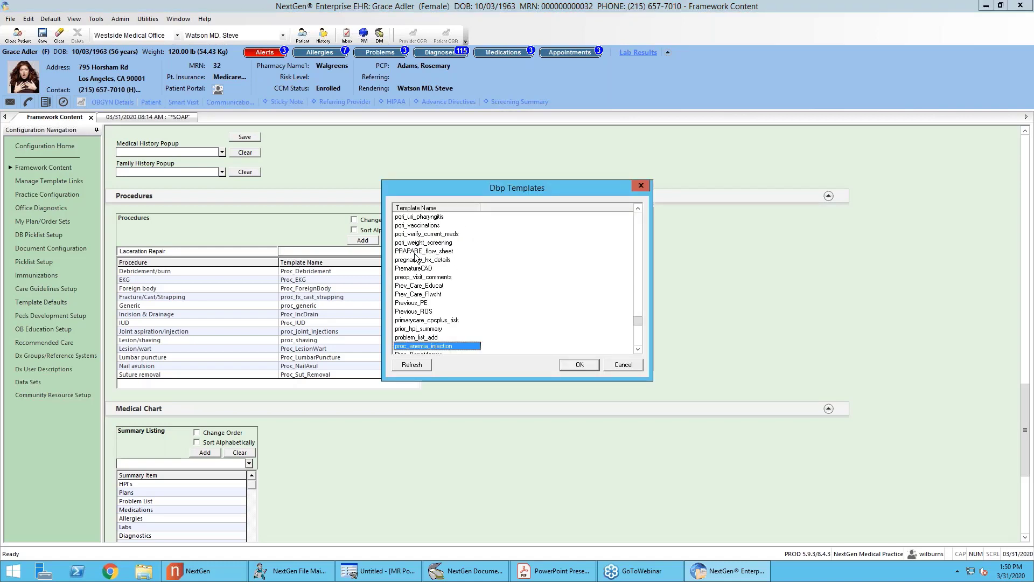
{"action": "key", "text": "Down"}
{"action": "key", "text": "Down"}
{"action": "key", "text": "Down"}
{"action": "key", "text": "Down"}
{"action": "key", "text": "Down"}
{"action": "key", "text": "Down"}
{"action": "key", "text": "Down"}
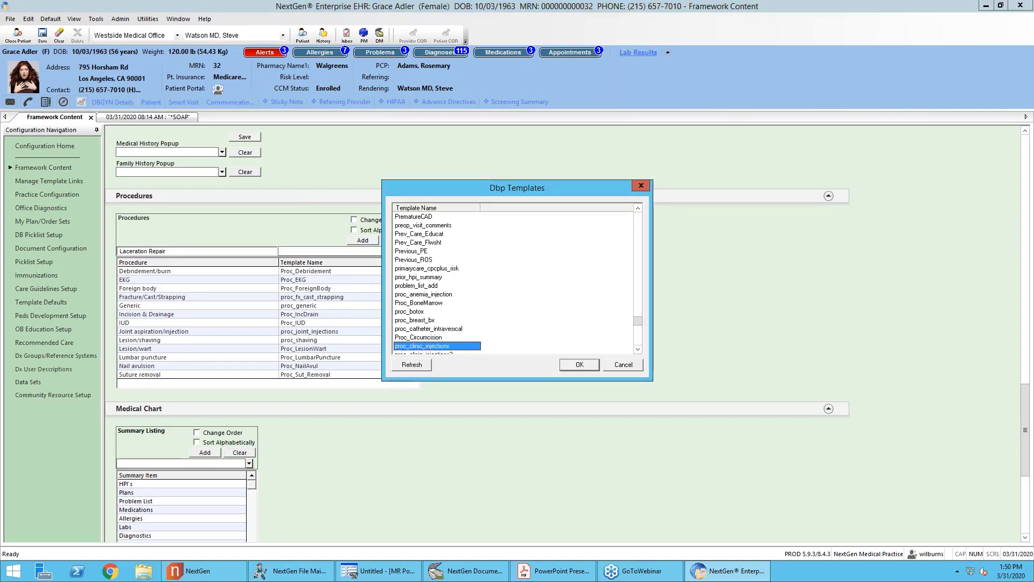
{"action": "key", "text": "Down"}
{"action": "key", "text": "Down"}
{"action": "key", "text": "Down"}
{"action": "key", "text": "Down"}
{"action": "key", "text": "Down"}
{"action": "key", "text": "Down"}
{"action": "key", "text": "Down"}
{"action": "key", "text": "Down"}
{"action": "key", "text": "Down"}
{"action": "key", "text": "Down"}
{"action": "key", "text": "Down"}
{"action": "key", "text": "Down"}
{"action": "key", "text": "Down"}
{"action": "key", "text": "Down"}
{"action": "key", "text": "Down"}
{"action": "key", "text": "Down"}
{"action": "key", "text": "Down"}
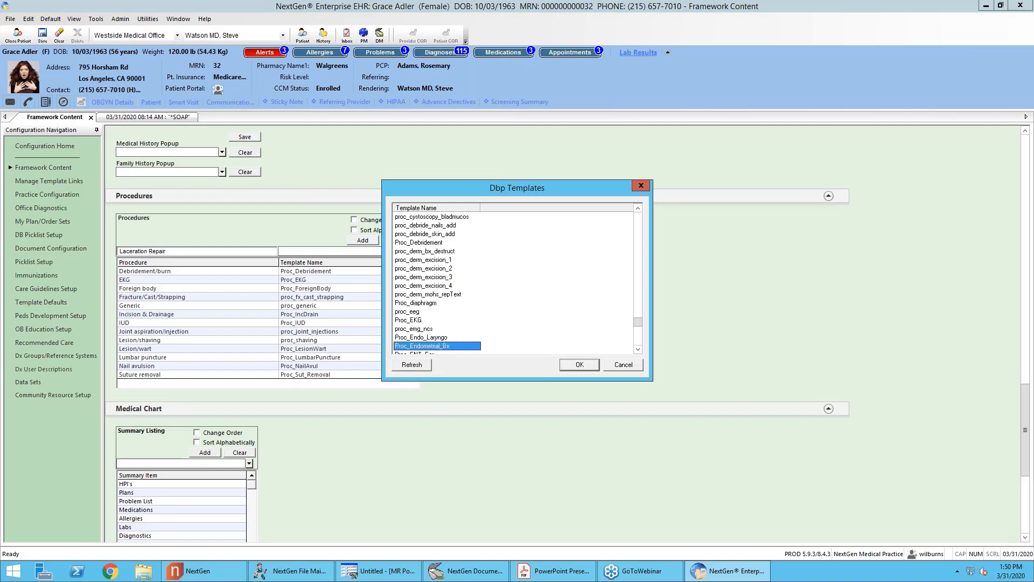
{"action": "key", "text": "Down"}
{"action": "key", "text": "Down"}
{"action": "key", "text": "Down"}
{"action": "key", "text": "Down"}
{"action": "key", "text": "Down"}
{"action": "key", "text": "Down"}
{"action": "key", "text": "Down"}
{"action": "key", "text": "Down"}
{"action": "key", "text": "Down"}
{"action": "key", "text": "Down"}
{"action": "key", "text": "Down"}
{"action": "key", "text": "Down"}
{"action": "key", "text": "Down"}
{"action": "key", "text": "Down"}
{"action": "key", "text": "Down"}
{"action": "key", "text": "Down"}
{"action": "key", "text": "Down"}
{"action": "key", "text": "Down"}
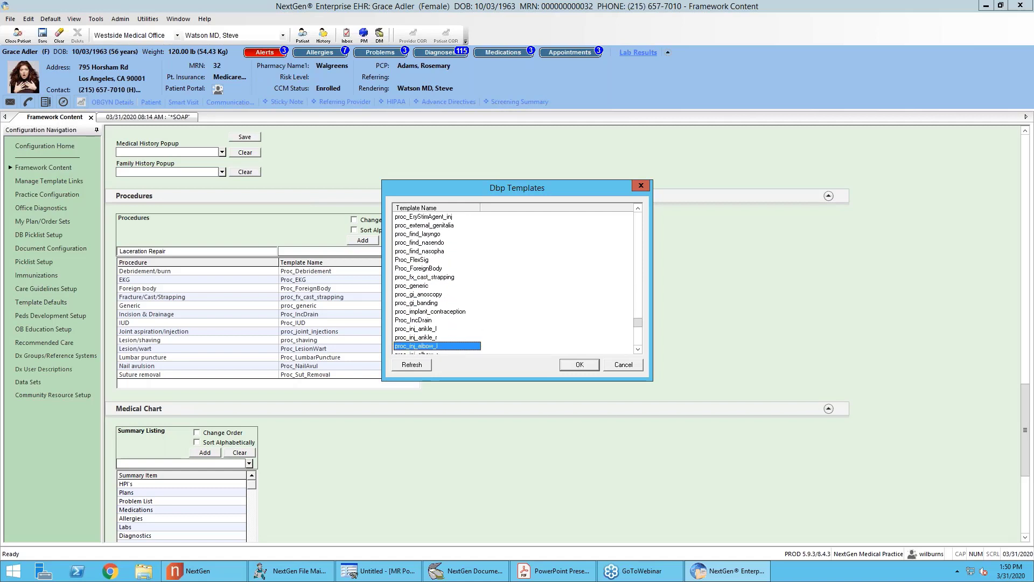
{"action": "key", "text": "Down"}
{"action": "key", "text": "Down"}
{"action": "key", "text": "Down"}
{"action": "key", "text": "Down"}
{"action": "key", "text": "Down"}
{"action": "key", "text": "Down"}
{"action": "key", "text": "Down"}
{"action": "key", "text": "Down"}
{"action": "key", "text": "Down"}
{"action": "key", "text": "Down"}
{"action": "key", "text": "Down"}
{"action": "key", "text": "Down"}
{"action": "key", "text": "Down"}
{"action": "key", "text": "Down"}
{"action": "key", "text": "Down"}
{"action": "key", "text": "Down"}
{"action": "key", "text": "Down"}
{"action": "key", "text": "Down"}
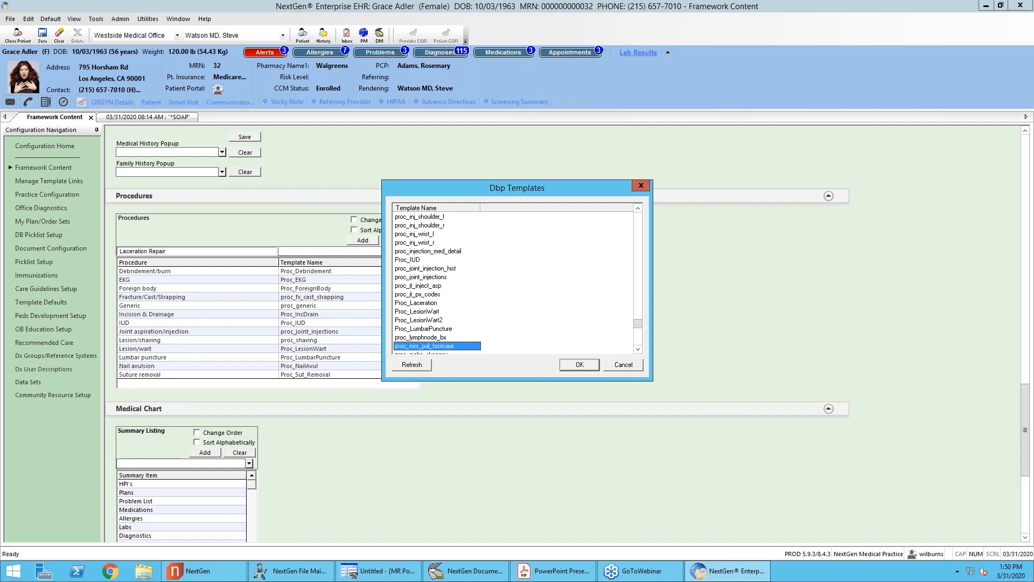
{"action": "left_click", "coordinate": [424, 302]}
{"action": "left_click", "coordinate": [580, 366]}
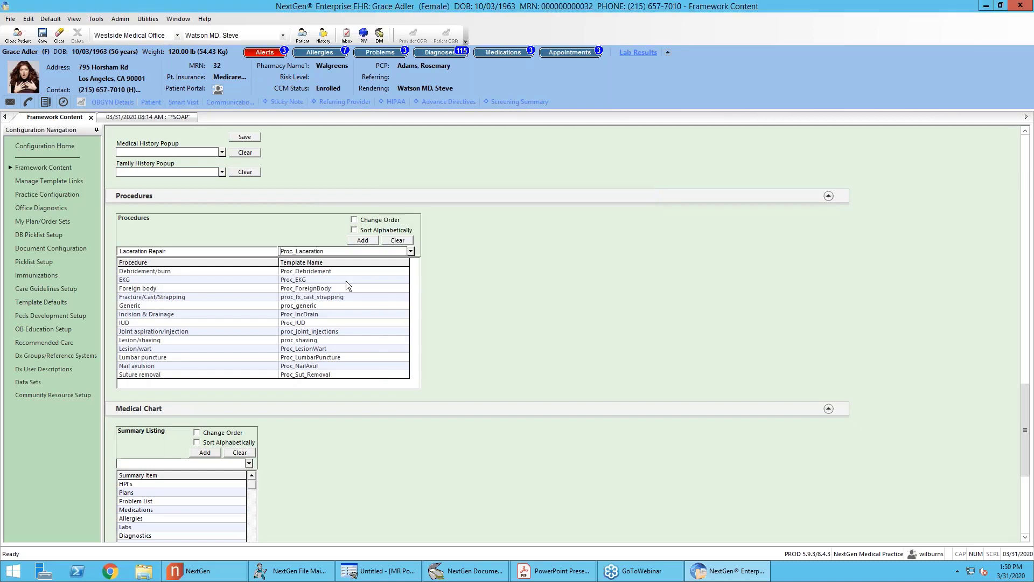
{"action": "left_click", "coordinate": [370, 240]}
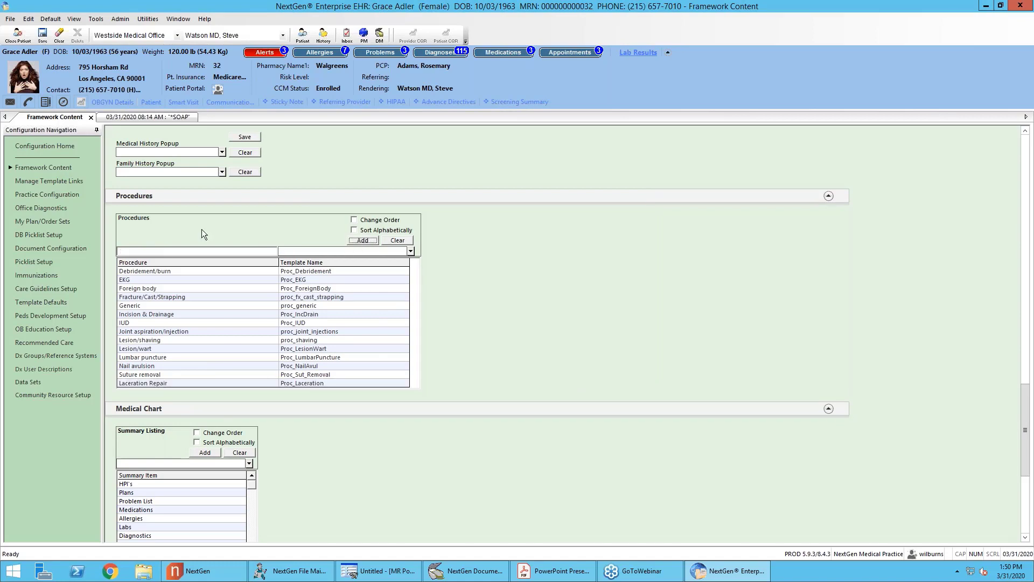
Step: Reload the encounter's SOAP by way of Finalize, check its procedure picklist for Laceration Repair, and cancel the picklist
{"action": "left_click", "coordinate": [157, 116]}
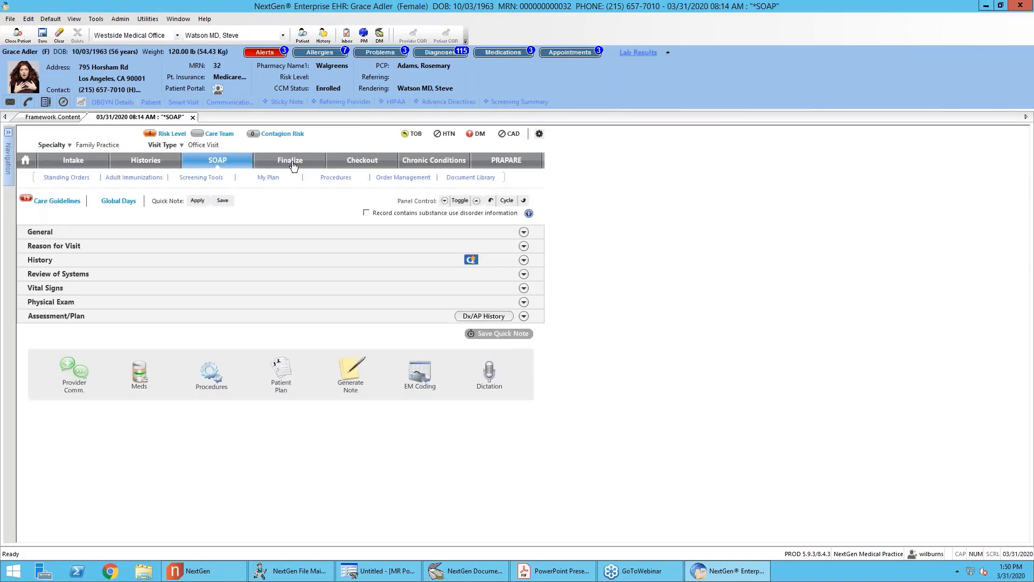
{"action": "left_click", "coordinate": [293, 165]}
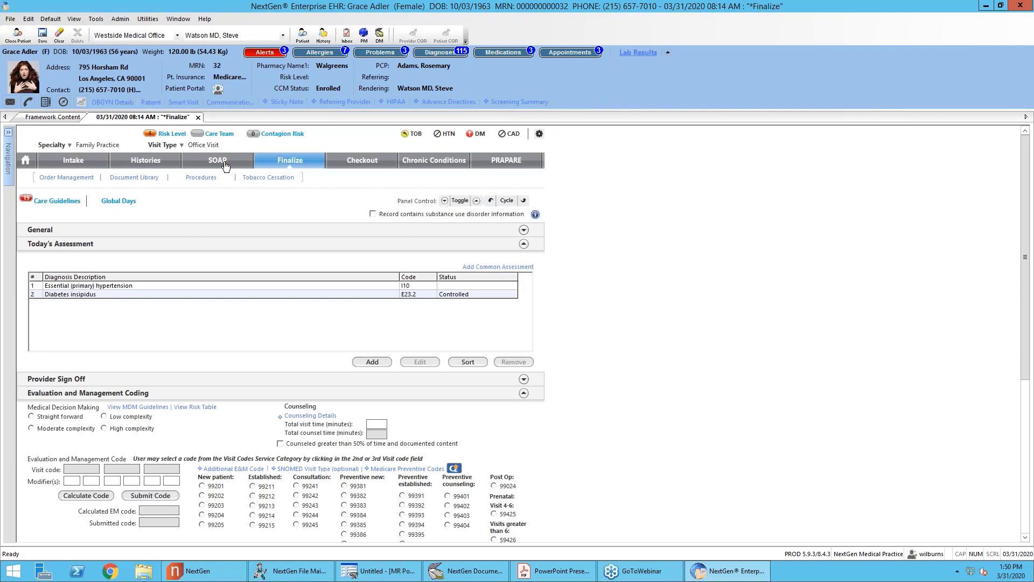
{"action": "left_click", "coordinate": [225, 165]}
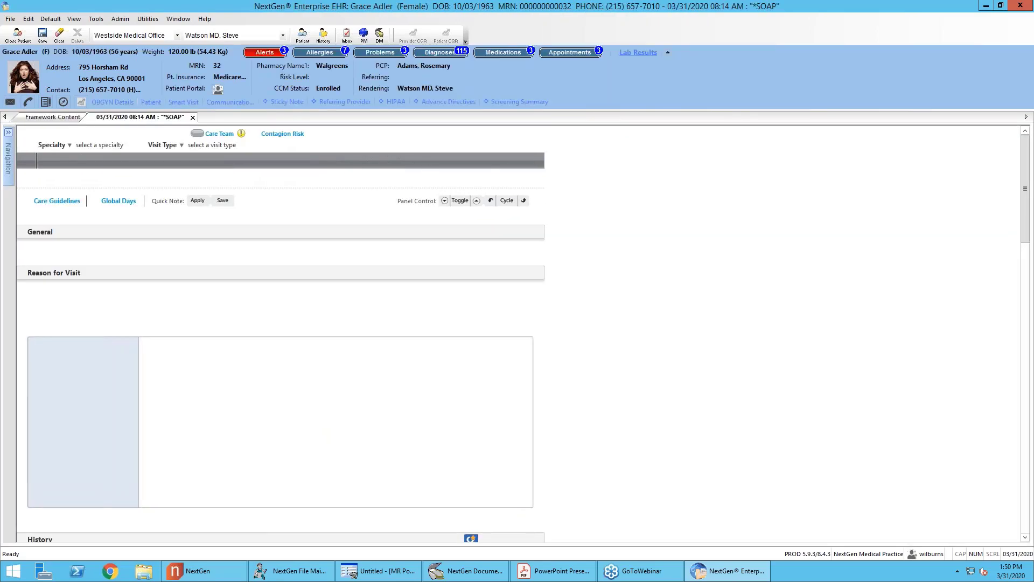
{"action": "left_click", "coordinate": [213, 375]}
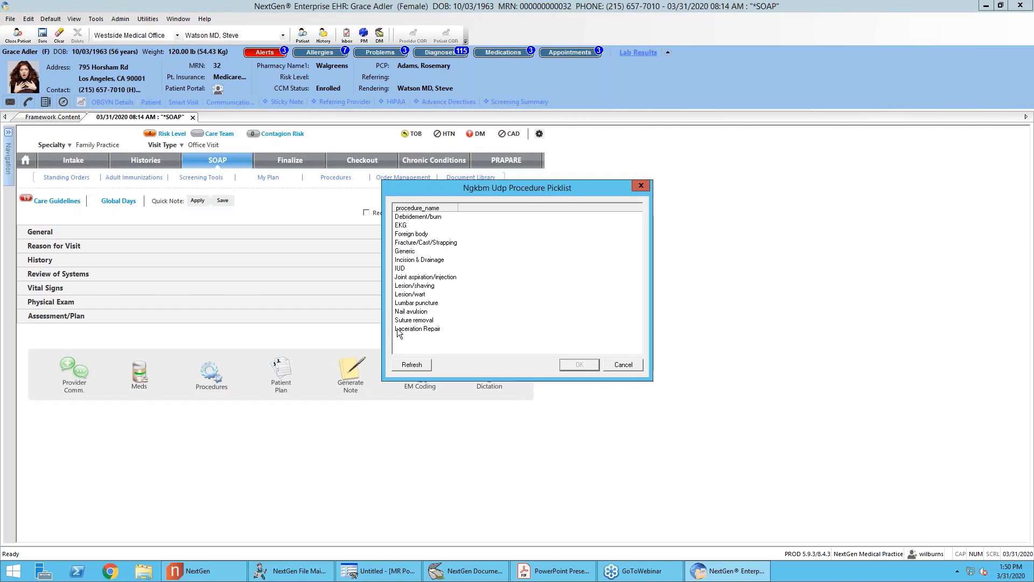
{"action": "left_click", "coordinate": [624, 364]}
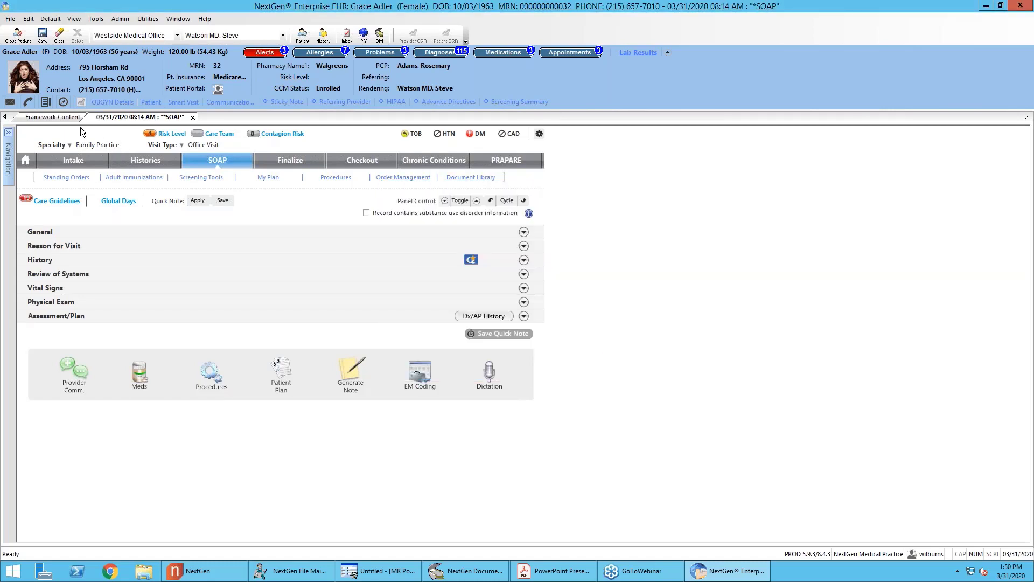
Step: Sort the Framework Content Procedures list alphabetically and select the Laceration Repair entry
{"action": "left_click", "coordinate": [54, 117]}
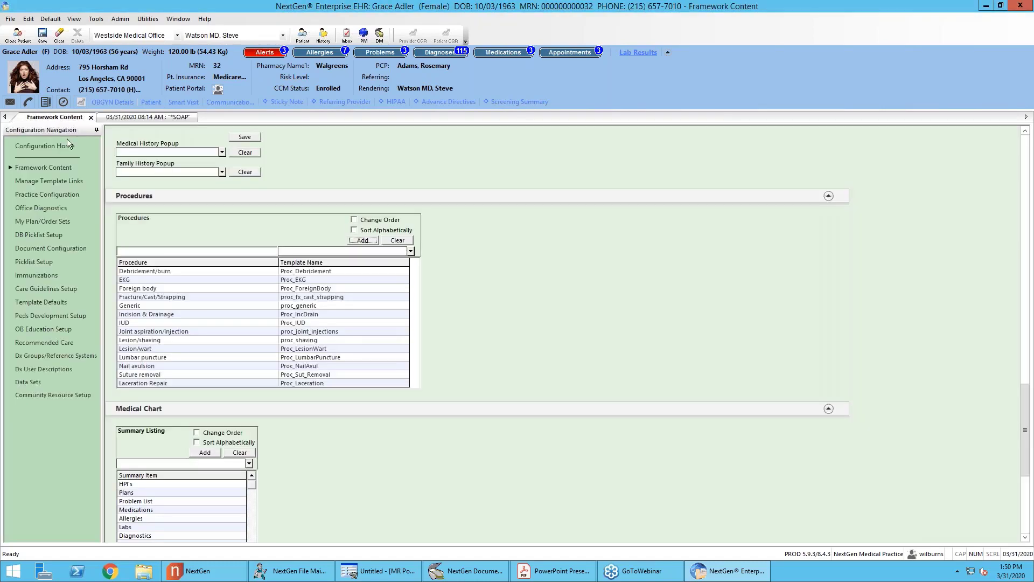
{"action": "left_click", "coordinate": [203, 382]}
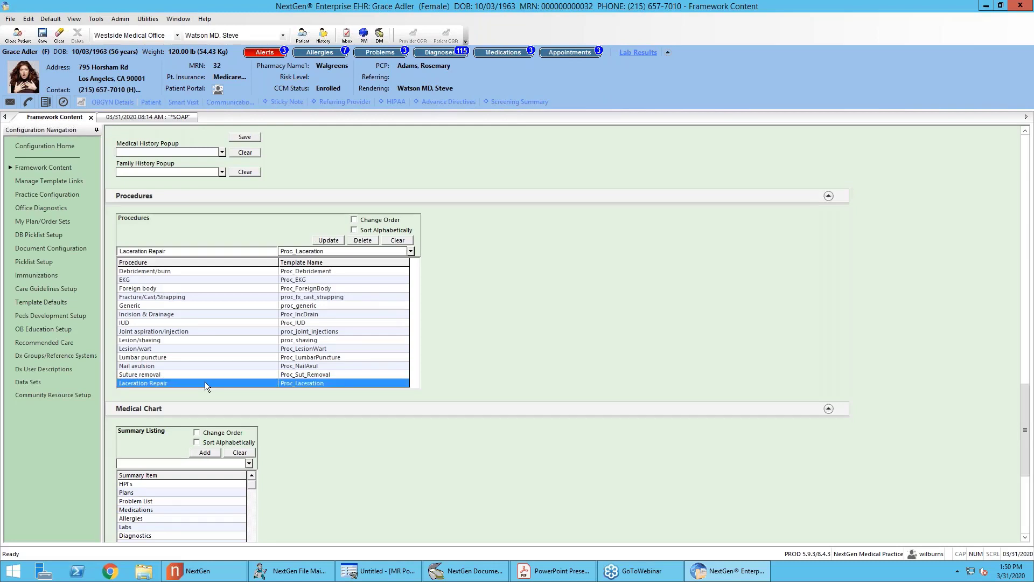
{"action": "left_click", "coordinate": [353, 230]}
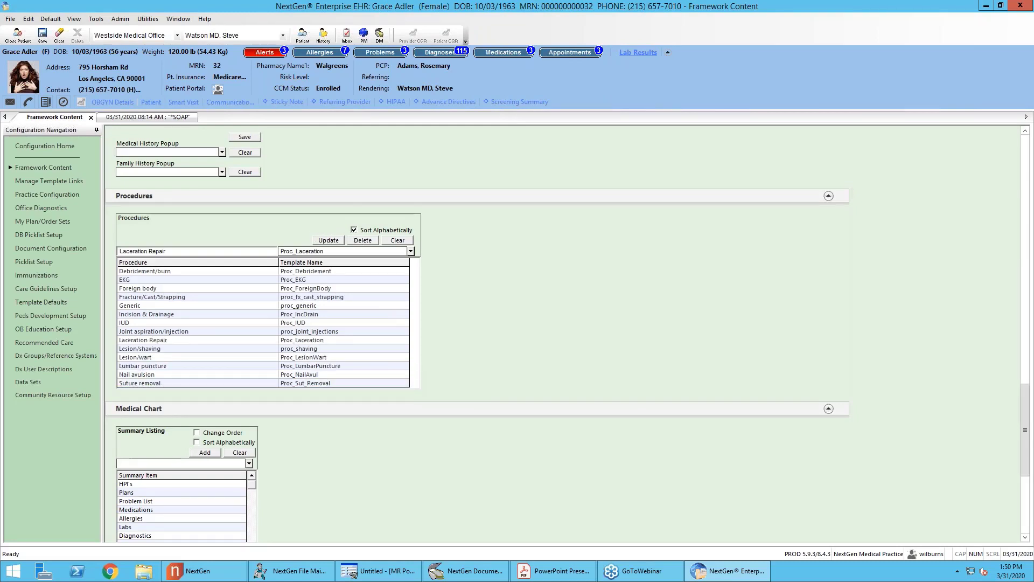
{"action": "left_click", "coordinate": [182, 342]}
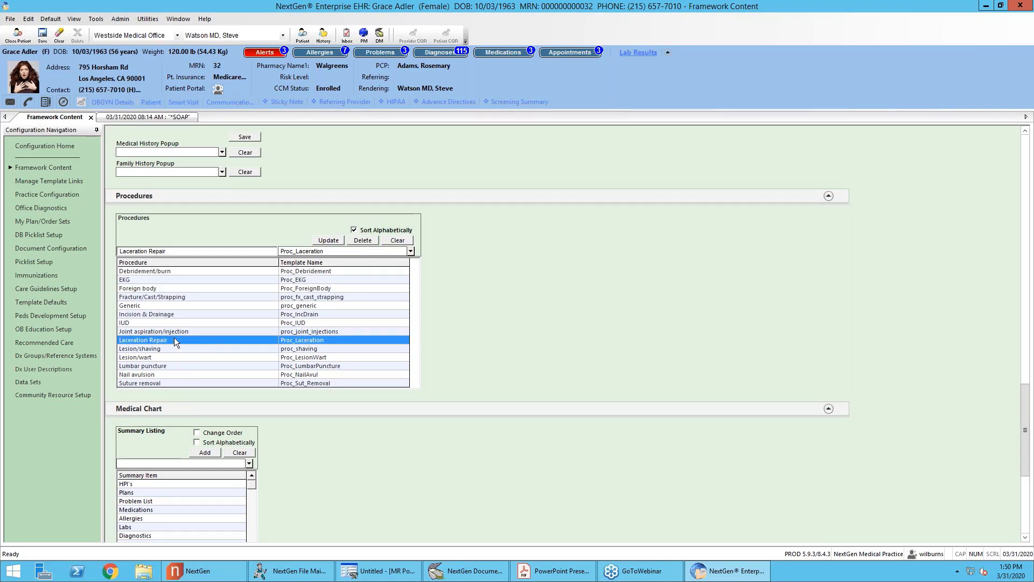
Step: Turn off alphabetical sorting and move Laceration Repair to the first position, above Debridement/burn, in the Procedures list
{"action": "left_click", "coordinate": [354, 231]}
{"action": "left_click", "coordinate": [354, 219]}
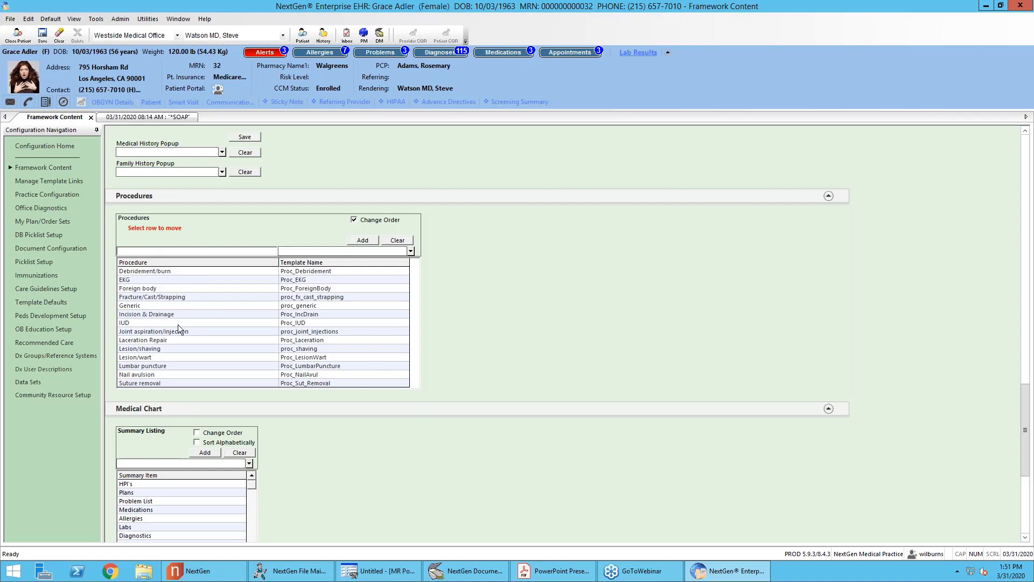
{"action": "left_click", "coordinate": [163, 341]}
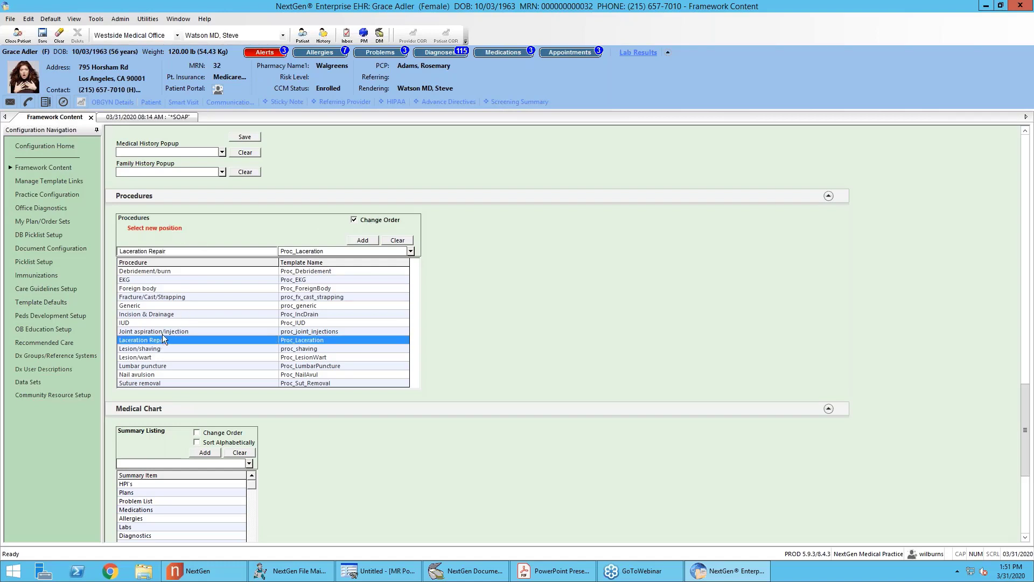
{"action": "left_click", "coordinate": [170, 270]}
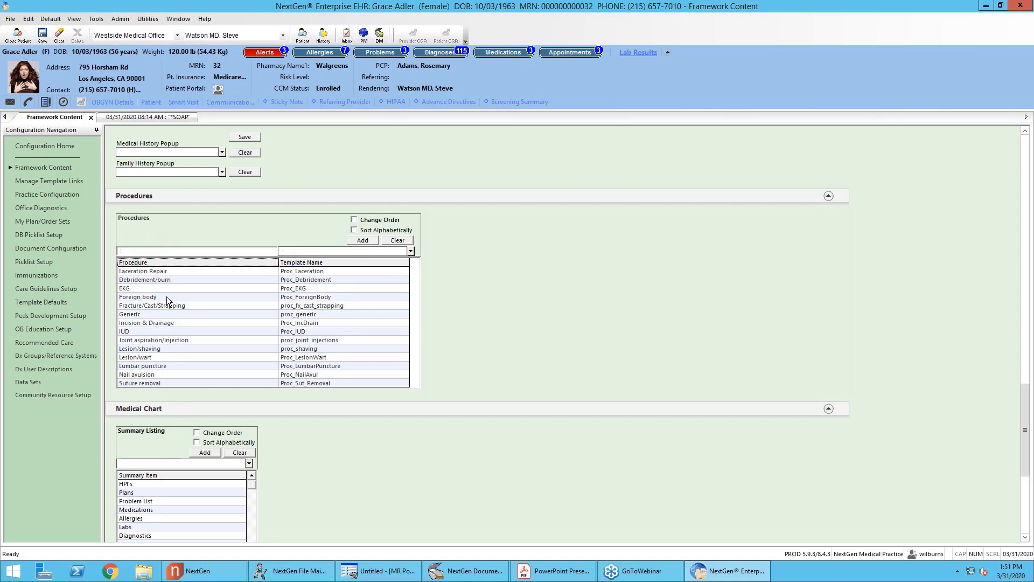
Step: Review the custom procedure order in the encounter's picklist after reloading SOAP by way of Finalize, cancelling without a selection
{"action": "left_click", "coordinate": [176, 117]}
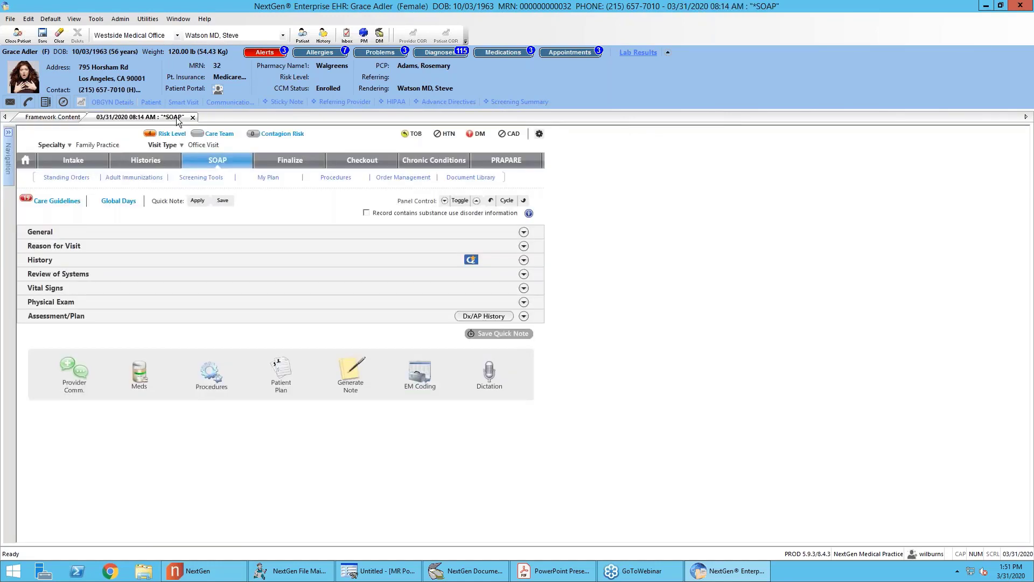
{"action": "left_click", "coordinate": [287, 162]}
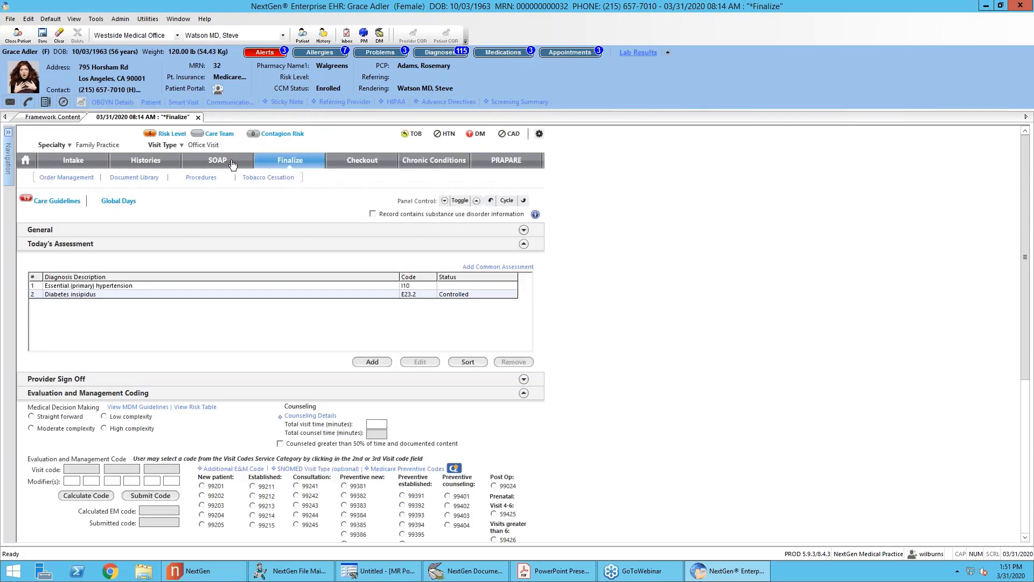
{"action": "left_click", "coordinate": [233, 162]}
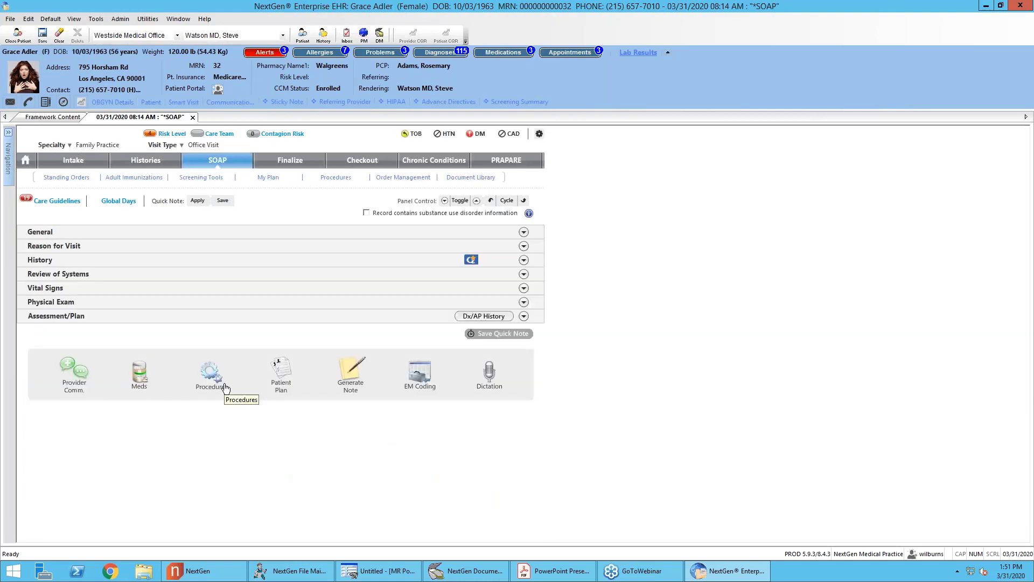
{"action": "left_click", "coordinate": [210, 373]}
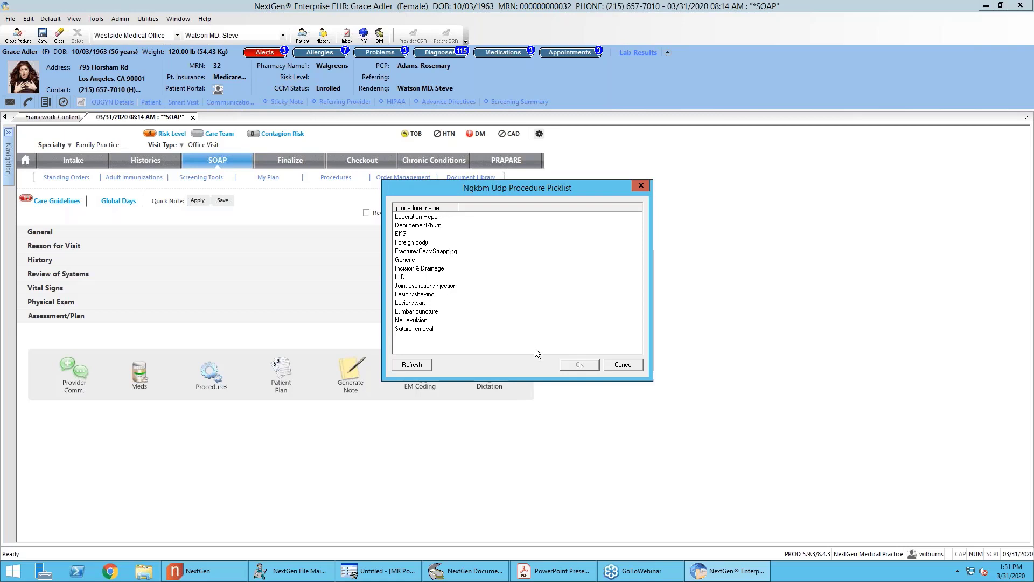
{"action": "left_click", "coordinate": [620, 364]}
Step: Restore alphabetical sorting of the Framework Content Procedures list, save the configuration, and return to the SOAP encounter
{"action": "left_click", "coordinate": [75, 117]}
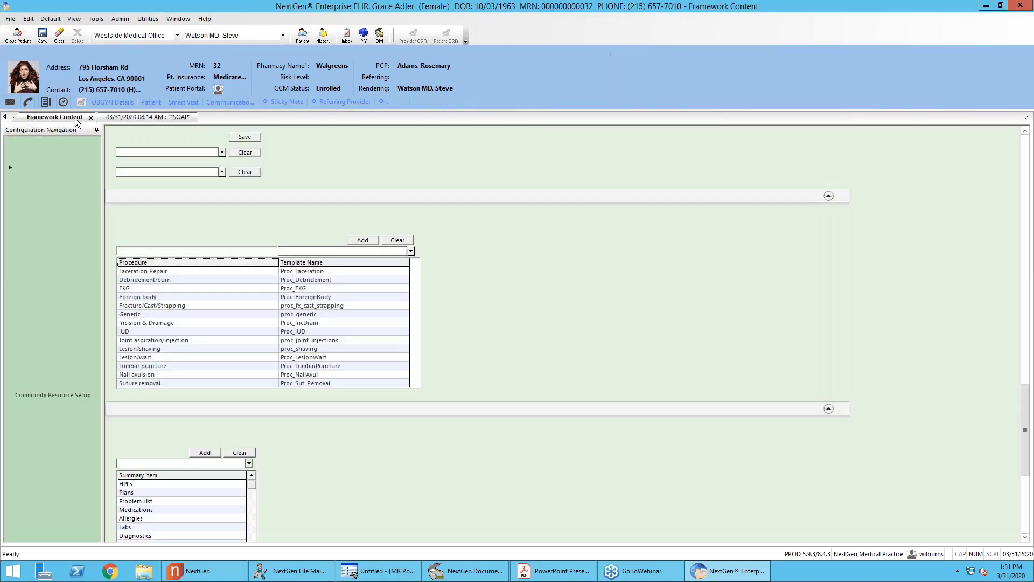
{"action": "left_click", "coordinate": [354, 230]}
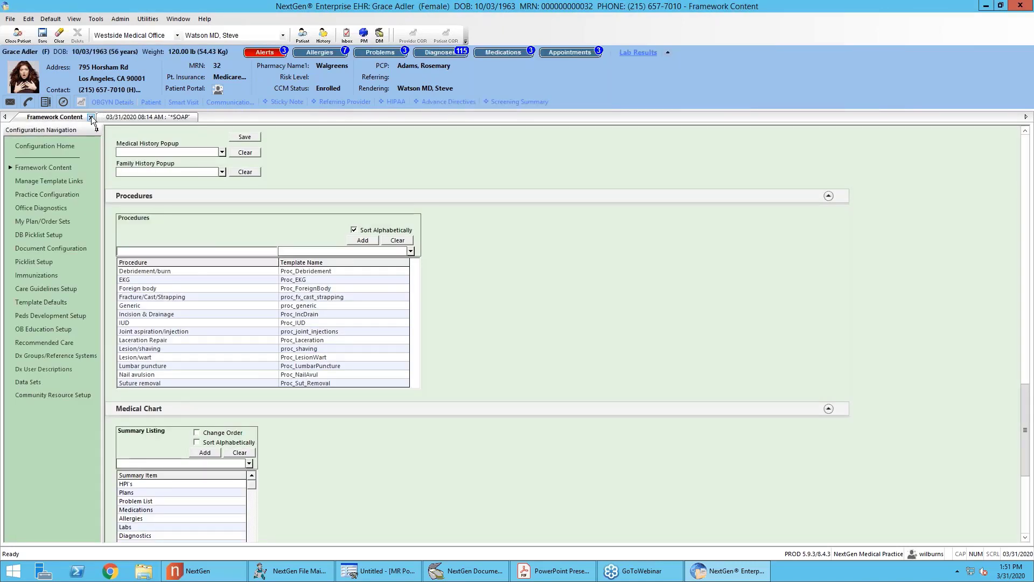
{"action": "left_click", "coordinate": [42, 37]}
{"action": "left_click", "coordinate": [164, 117]}
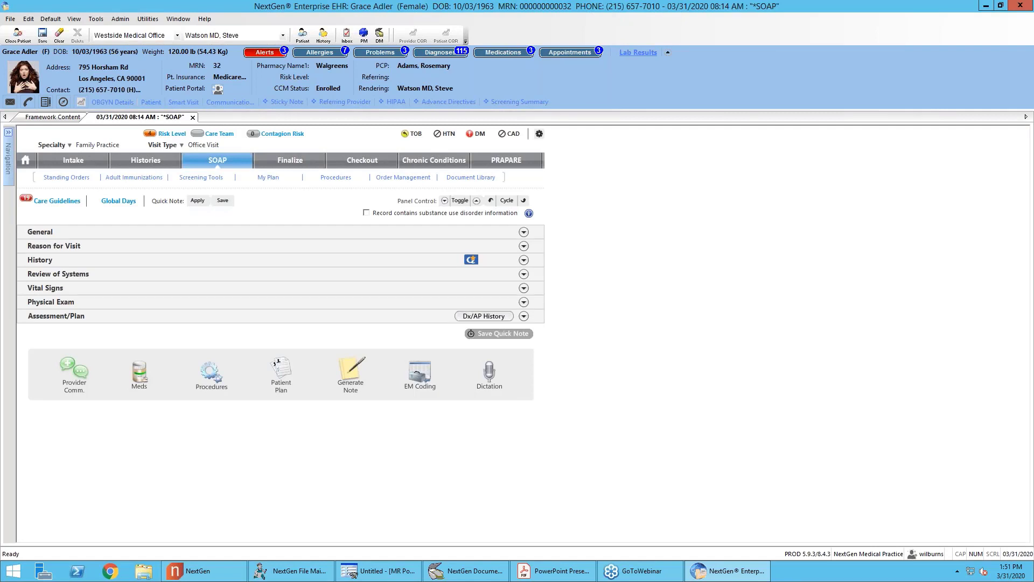